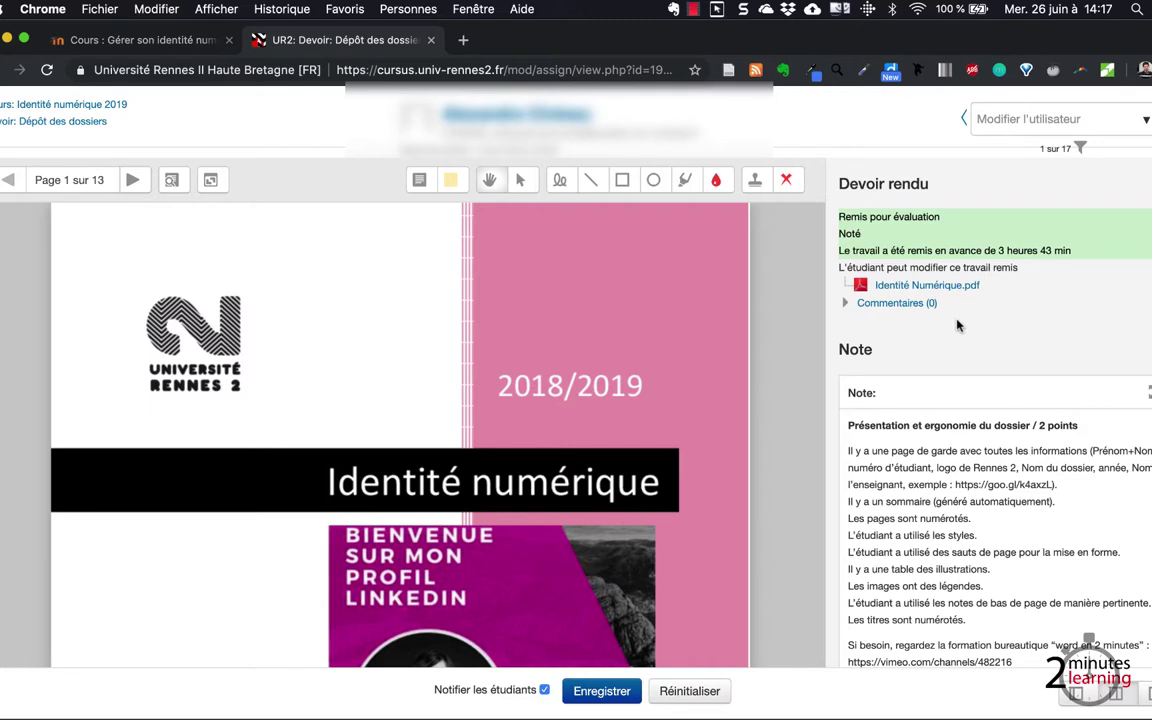
pyautogui.scroll(-5, 957, 325)
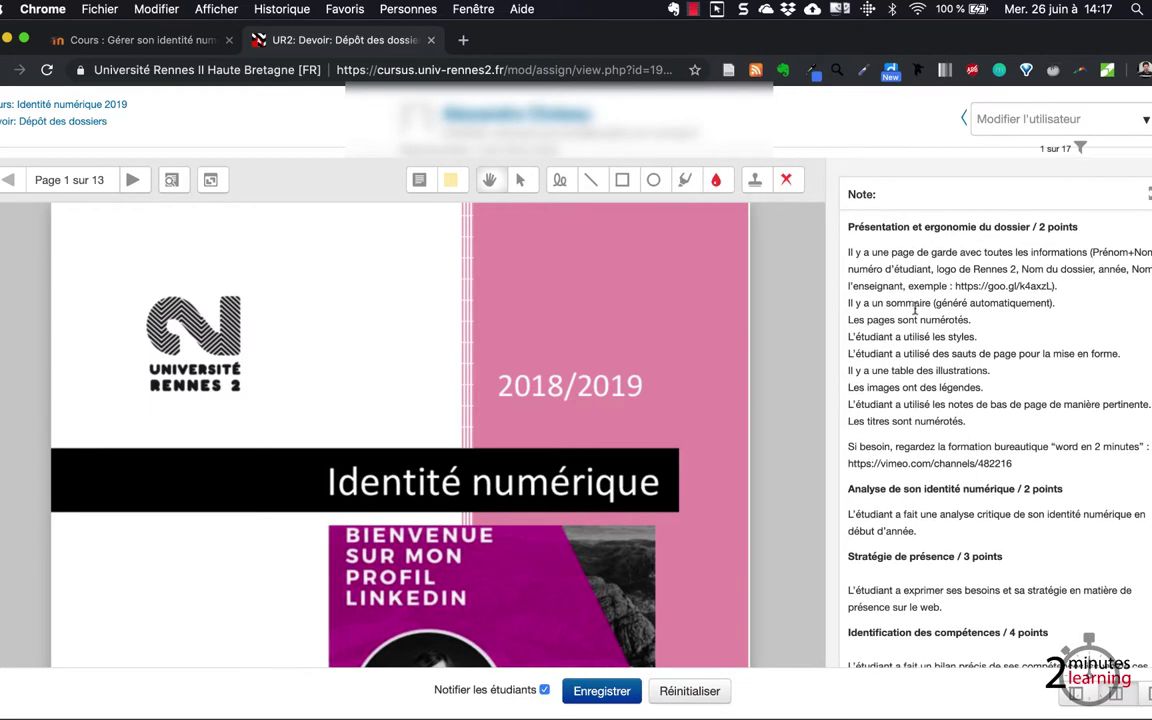
pyautogui.moveTo(849, 221); pyautogui.dragTo(998, 465)
pyautogui.scroll(-3, 998, 465)
pyautogui.scroll(-6, 998, 465)
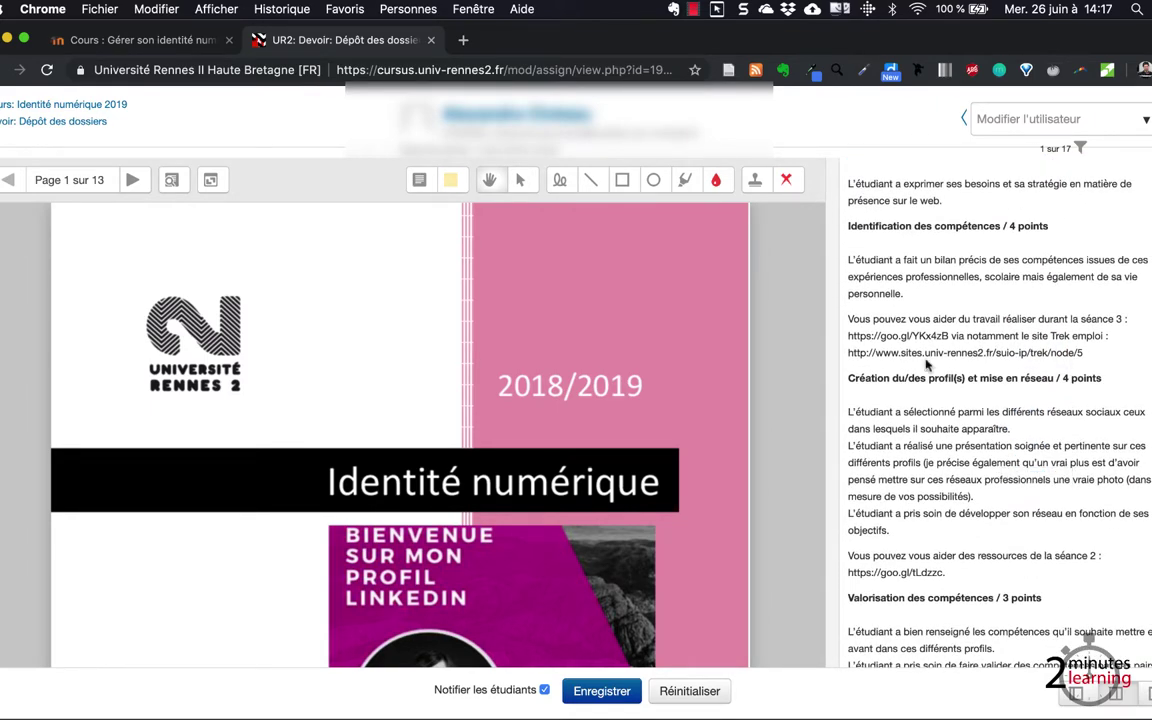
pyautogui.scroll(-12, 928, 366)
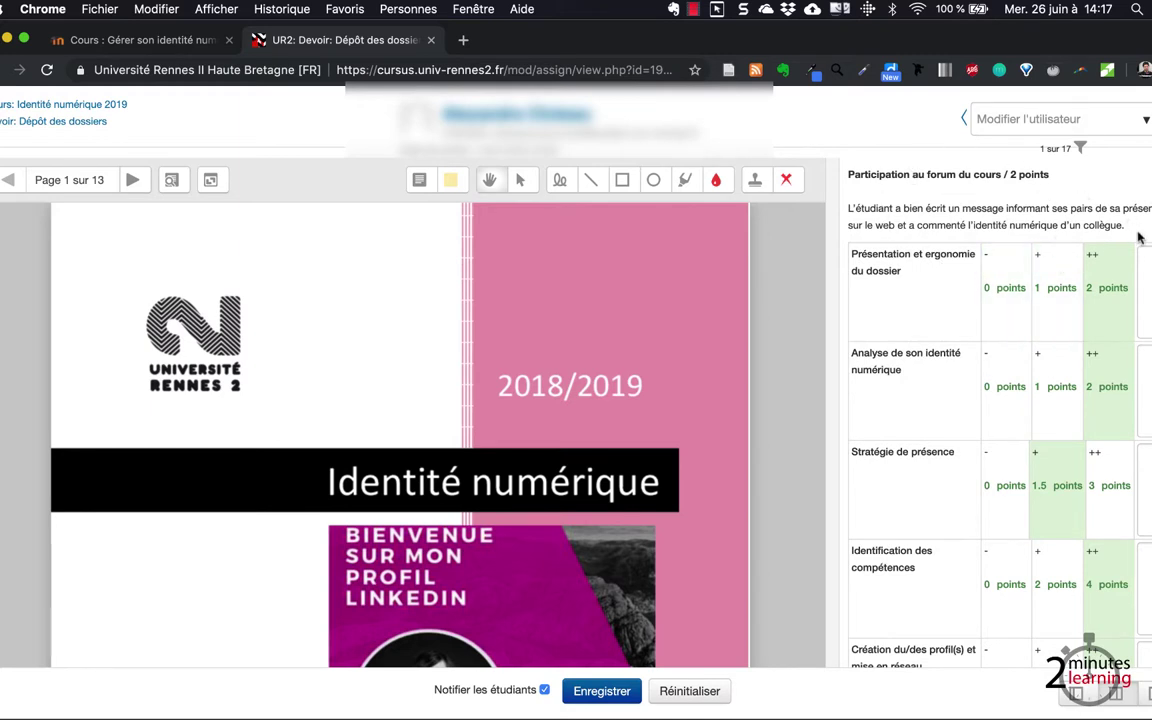
pyautogui.scroll(2, 960, 270)
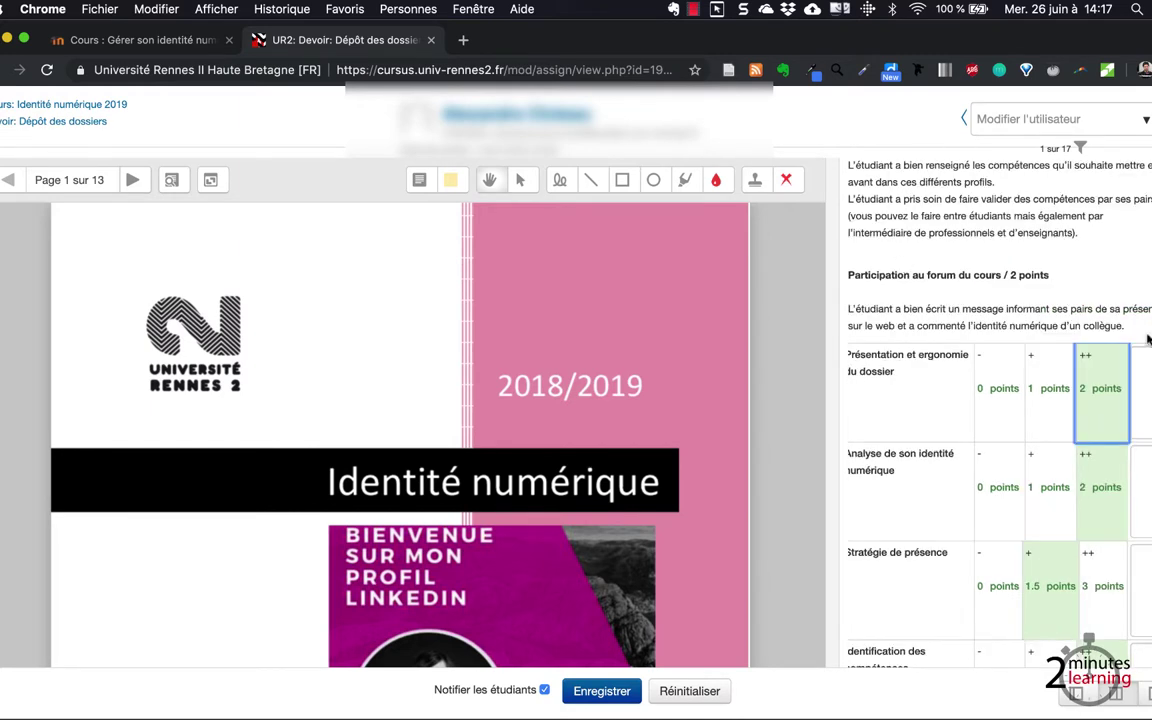
pyautogui.scroll(-1, 963, 485)
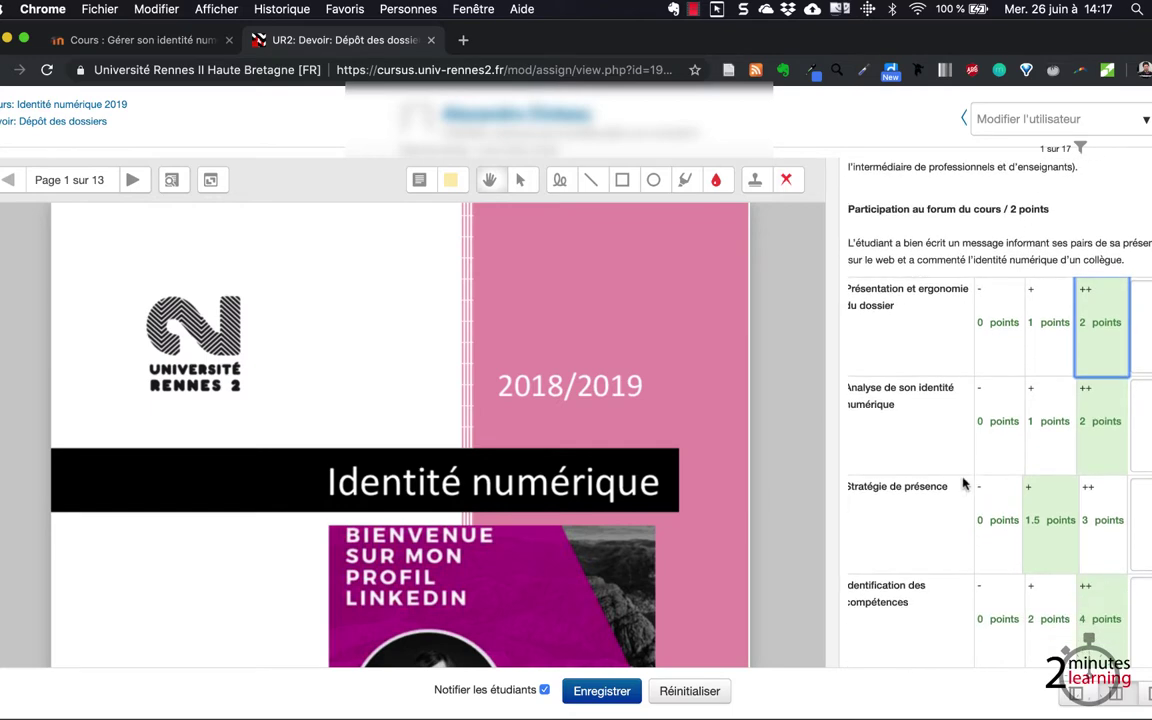
pyautogui.scroll(-2, 955, 410)
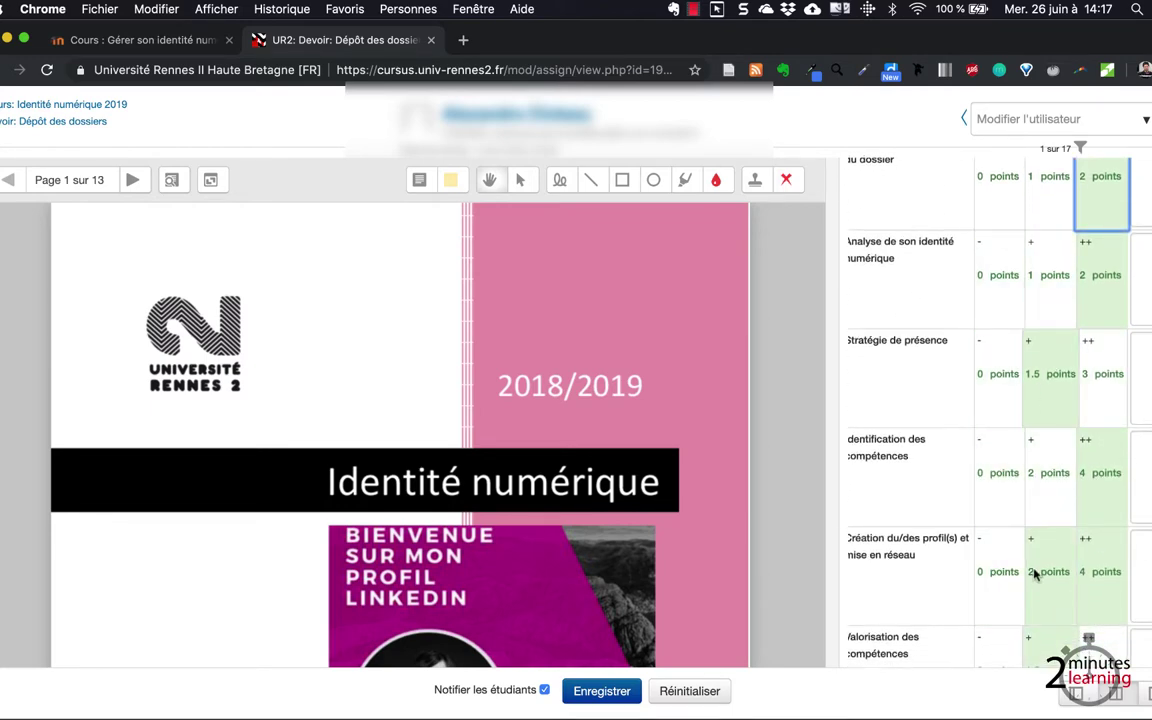
pyautogui.scroll(-2, 1035, 573)
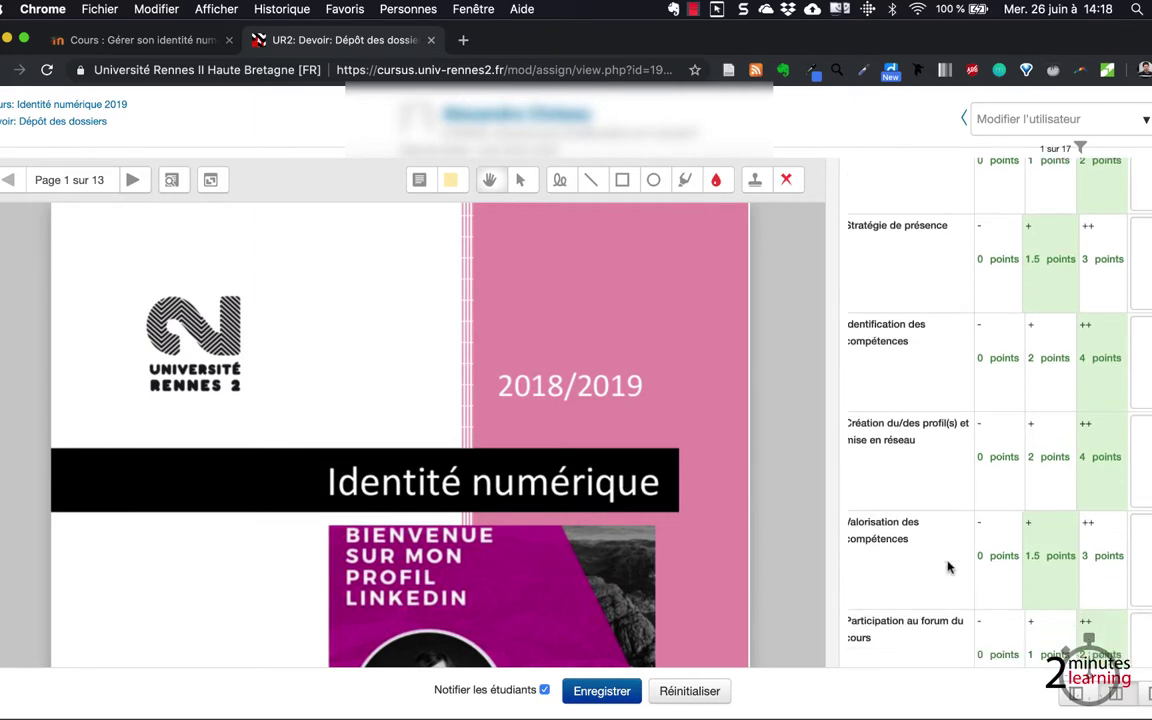
pyautogui.scroll(-1, 887, 532)
pyautogui.hscroll(1, 887, 532)
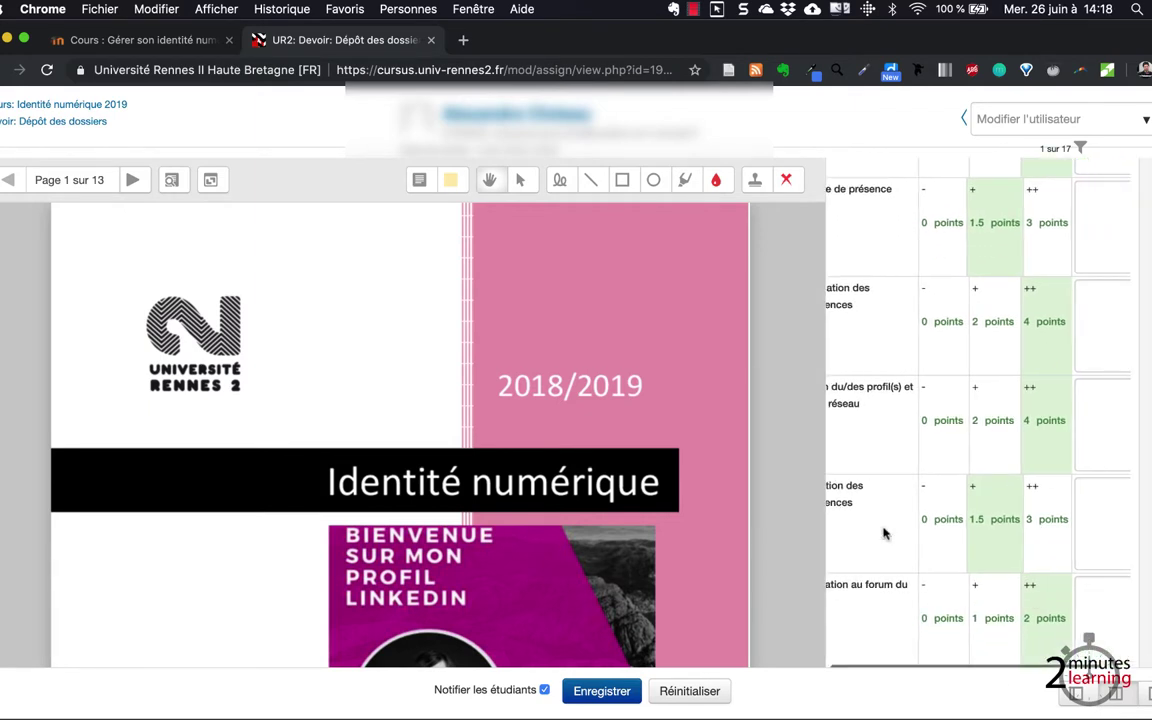
pyautogui.scroll(5, 1000, 550)
pyautogui.hscroll(-1, 1000, 550)
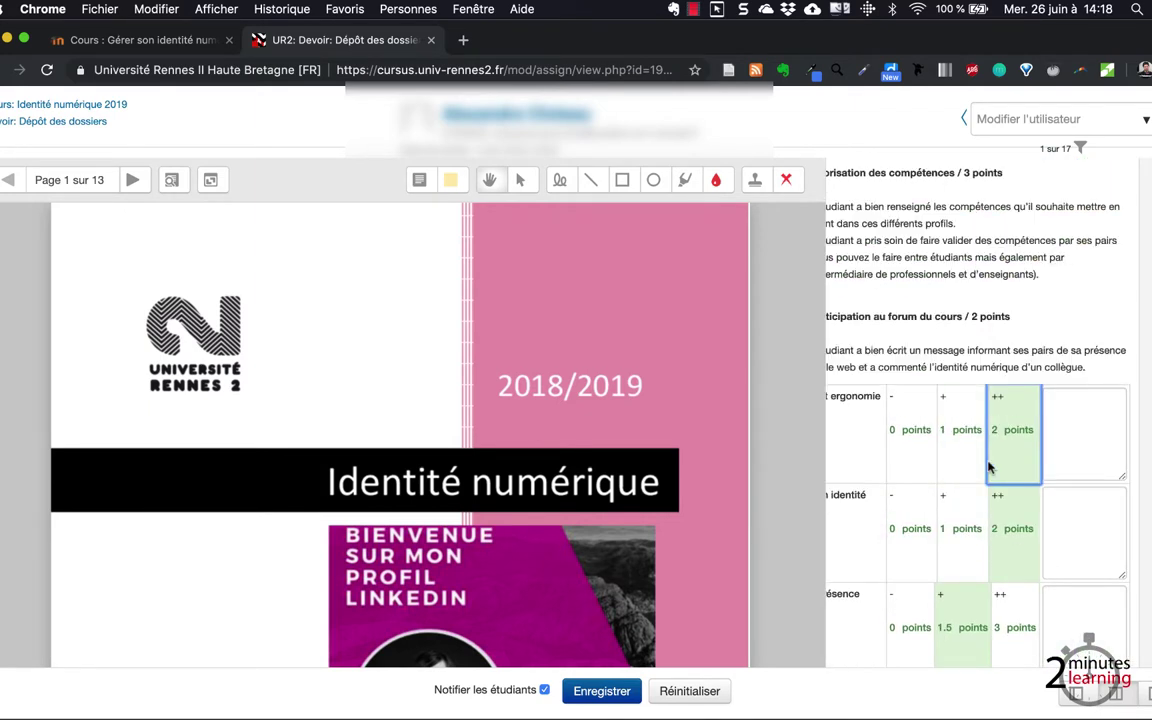
pyautogui.hscroll(-1, 990, 450)
pyautogui.hscroll(1, 994, 429)
pyautogui.click(1072, 415)
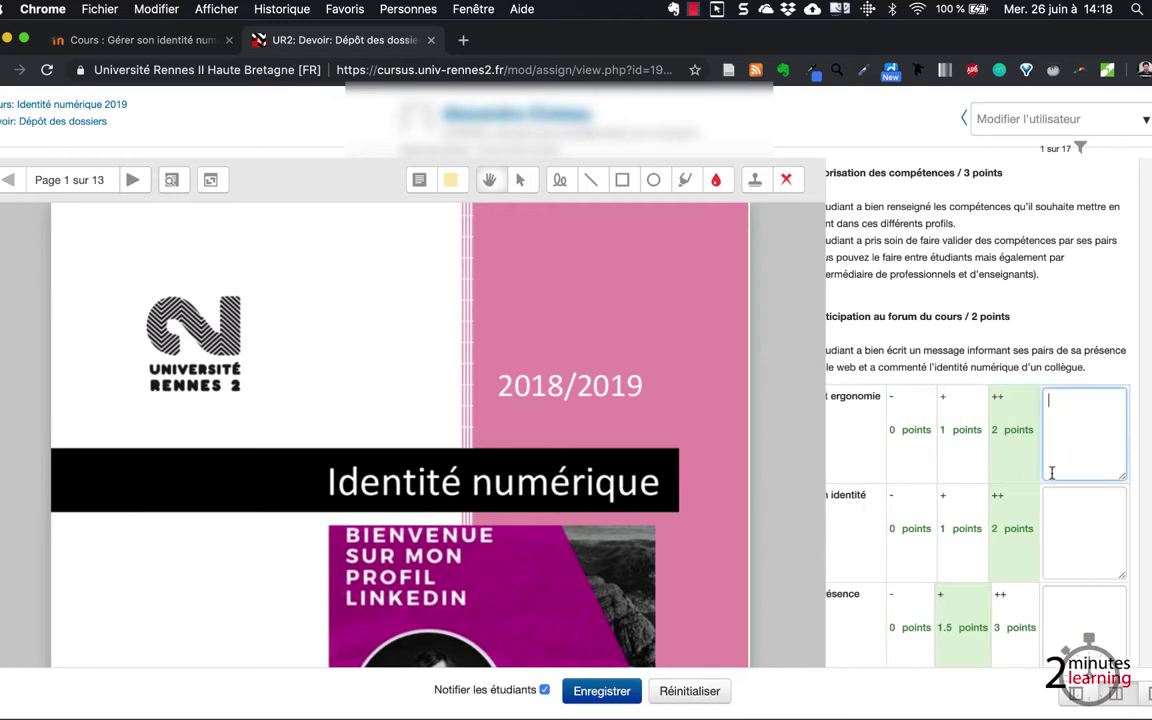
pyautogui.hscroll(-1, 1045, 472)
pyautogui.hscroll(1, 1040, 472)
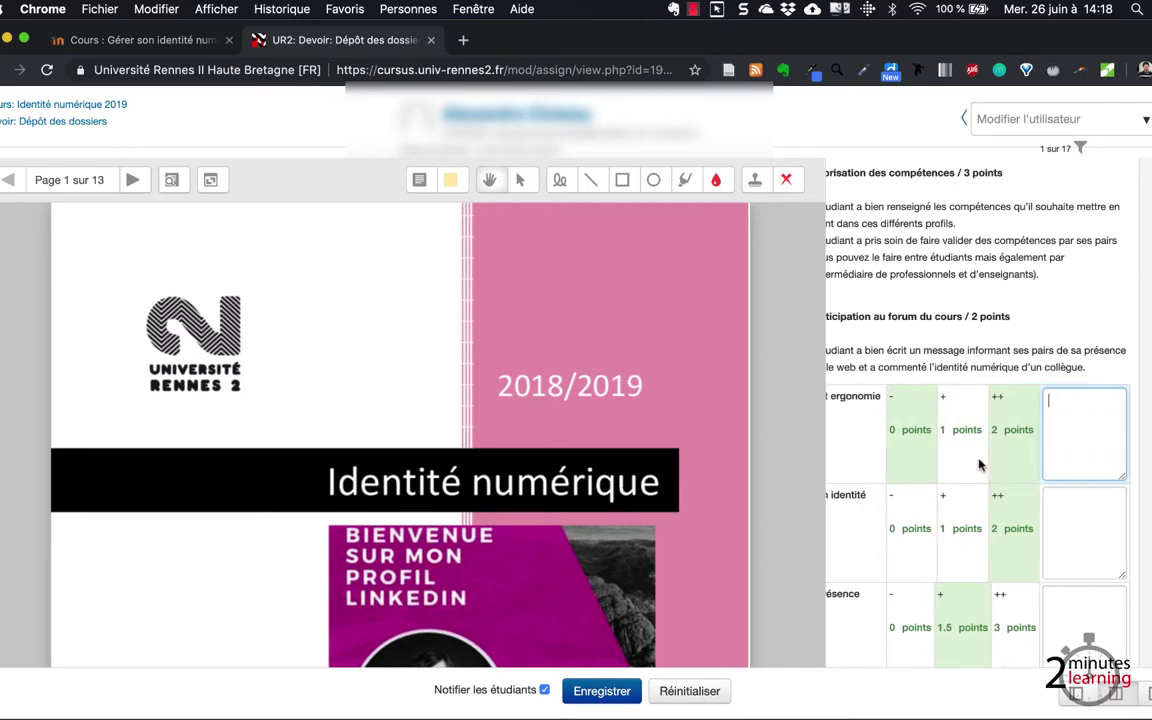
pyautogui.click(1076, 554)
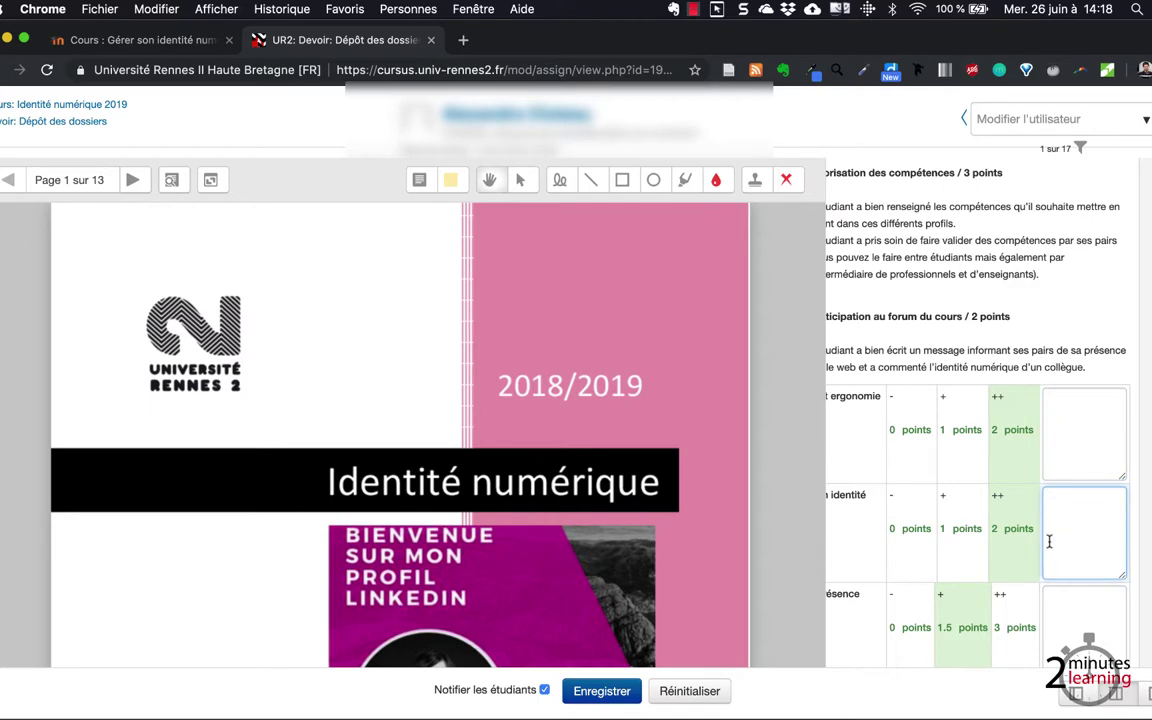
pyautogui.scroll(-10, 1049, 541)
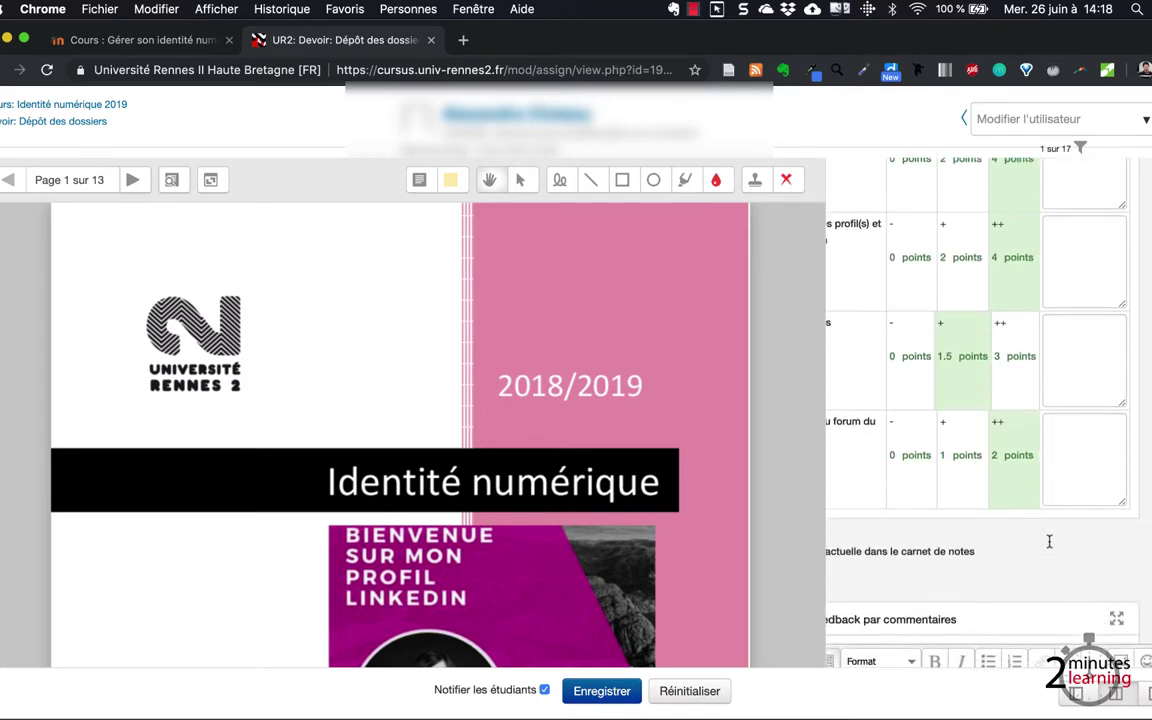
# Step: Paste the introductory line 'Quelques commentaires complémentaires :' at the top of the feedback comments
pyautogui.scroll(-2, 1049, 541)
pyautogui.hscroll(-1, 1049, 541)
pyautogui.scroll(-4, 900, 411)
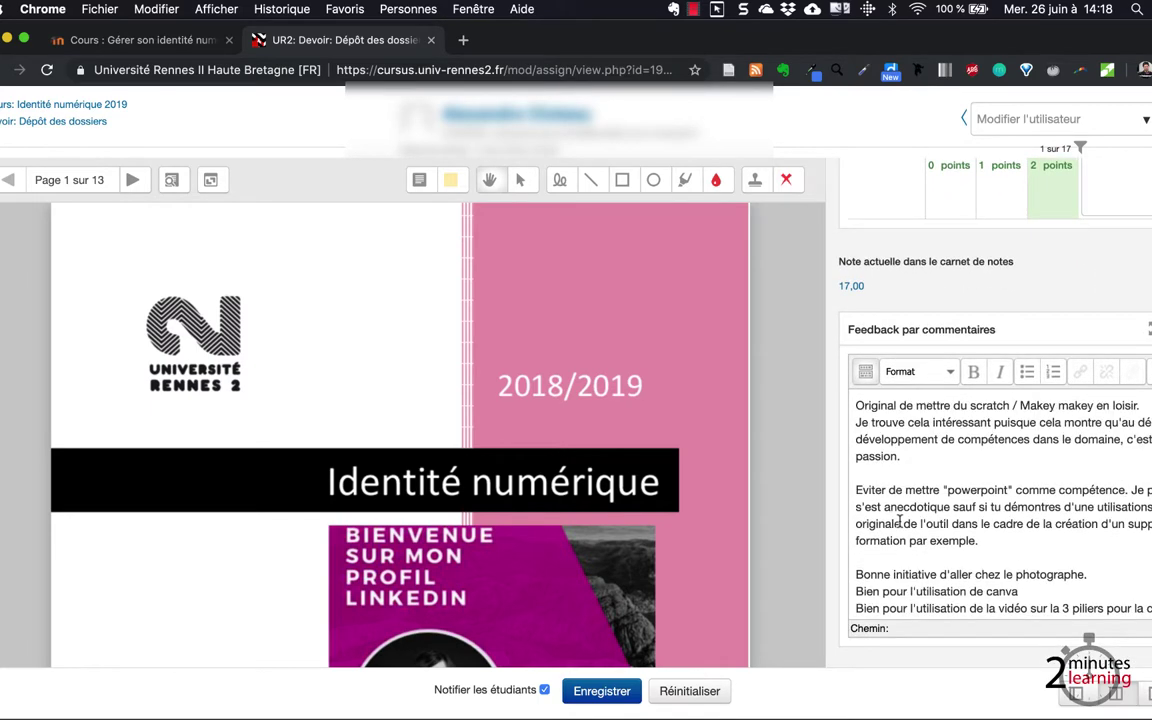
pyautogui.write('Quelques commentaires complémentaires :')
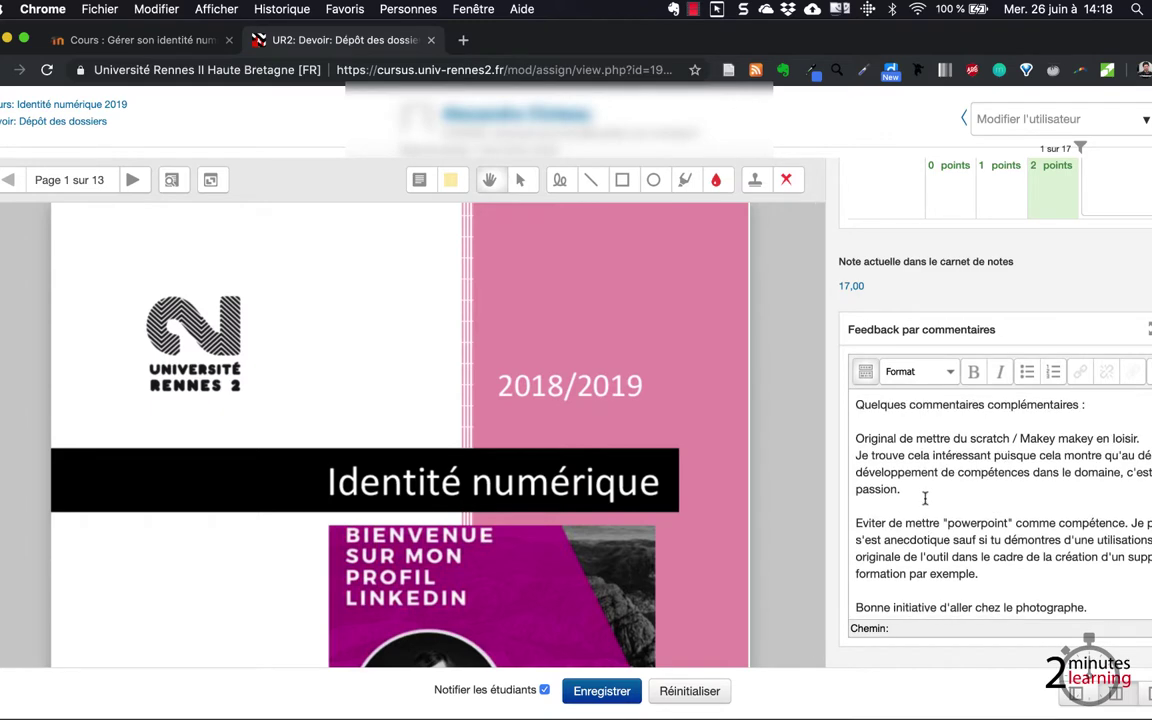
pyautogui.scroll(4, 945, 437)
pyautogui.scroll(-4, 985, 470)
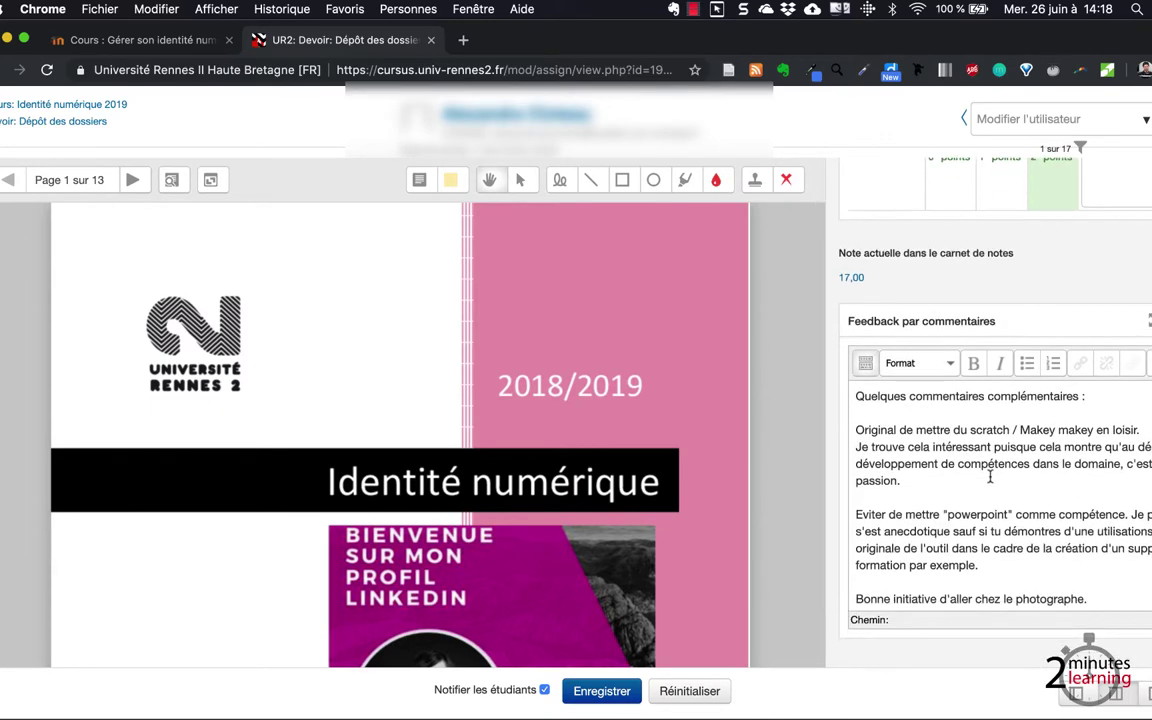
pyautogui.scroll(5, 906, 420)
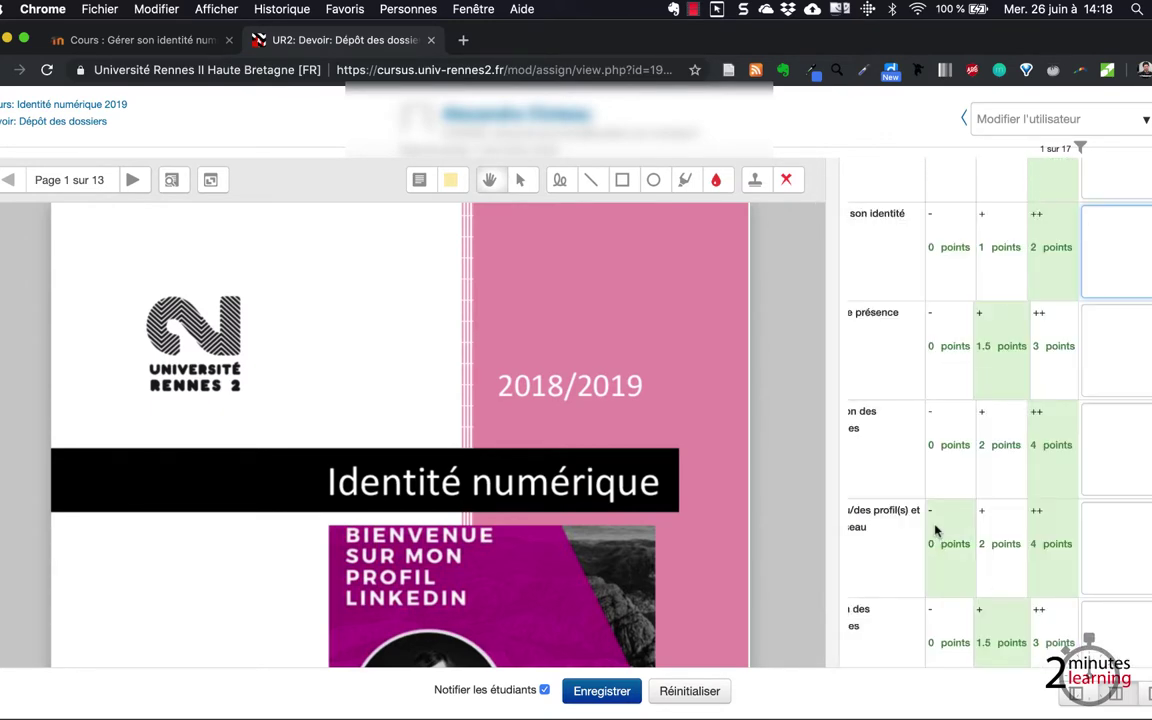
# Step: Go through the ergonomie, son identité and Stratégie de présence rubric comment boxes
pyautogui.click(1091, 400)
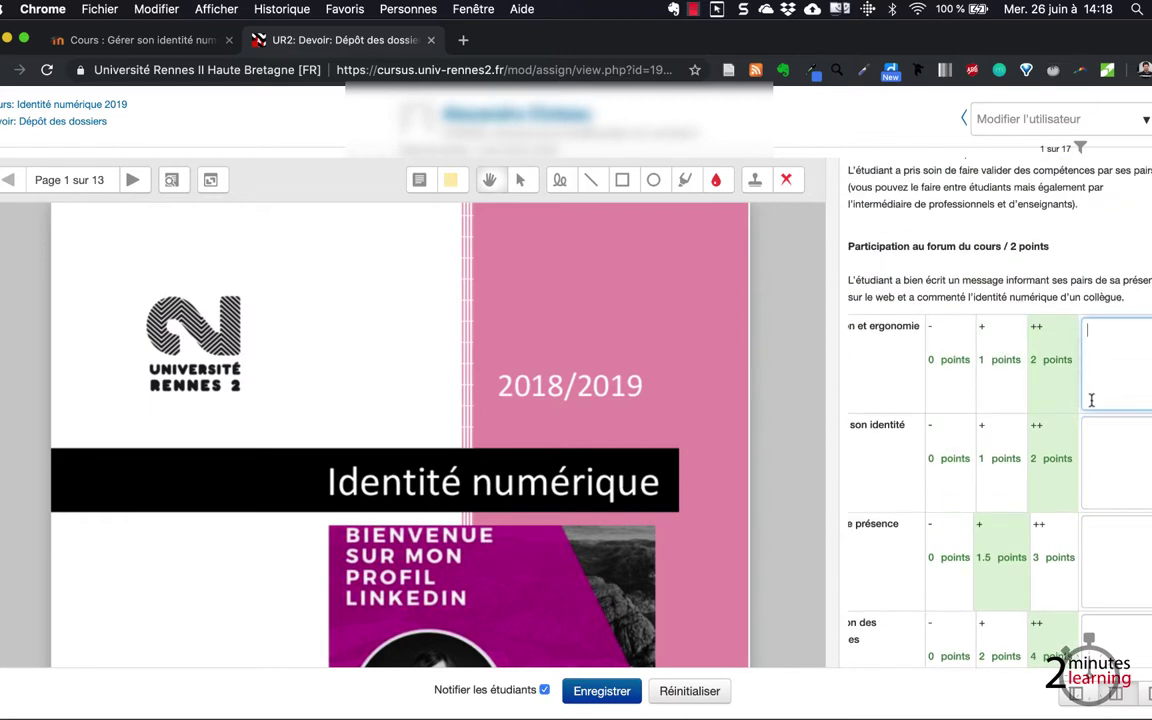
pyautogui.click(1103, 442)
pyautogui.click(990, 470)
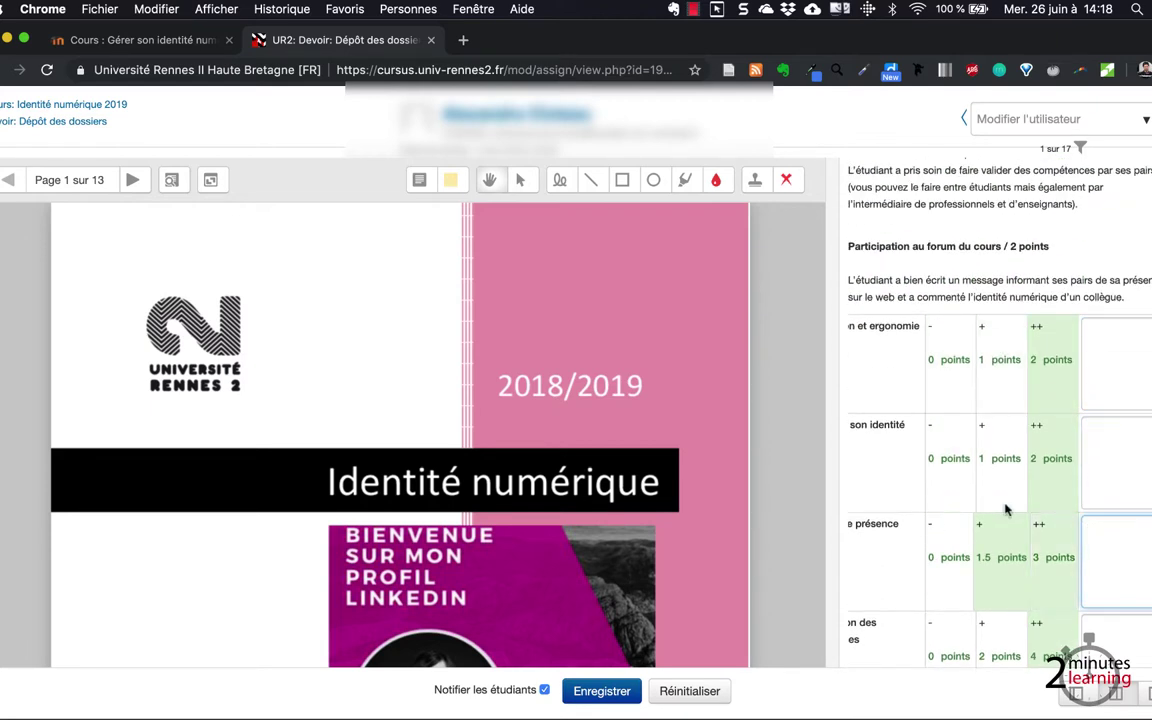
pyautogui.scroll(-2, 992, 490)
pyautogui.click(1111, 514)
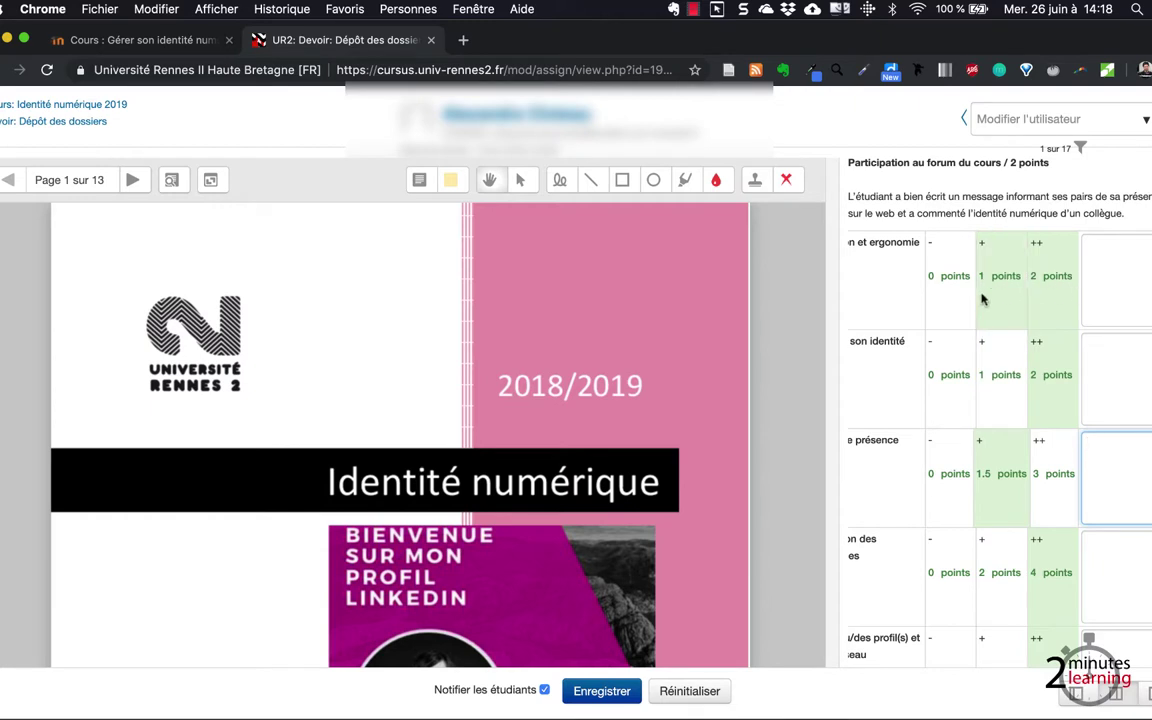
pyautogui.hscroll(-2, 965, 290)
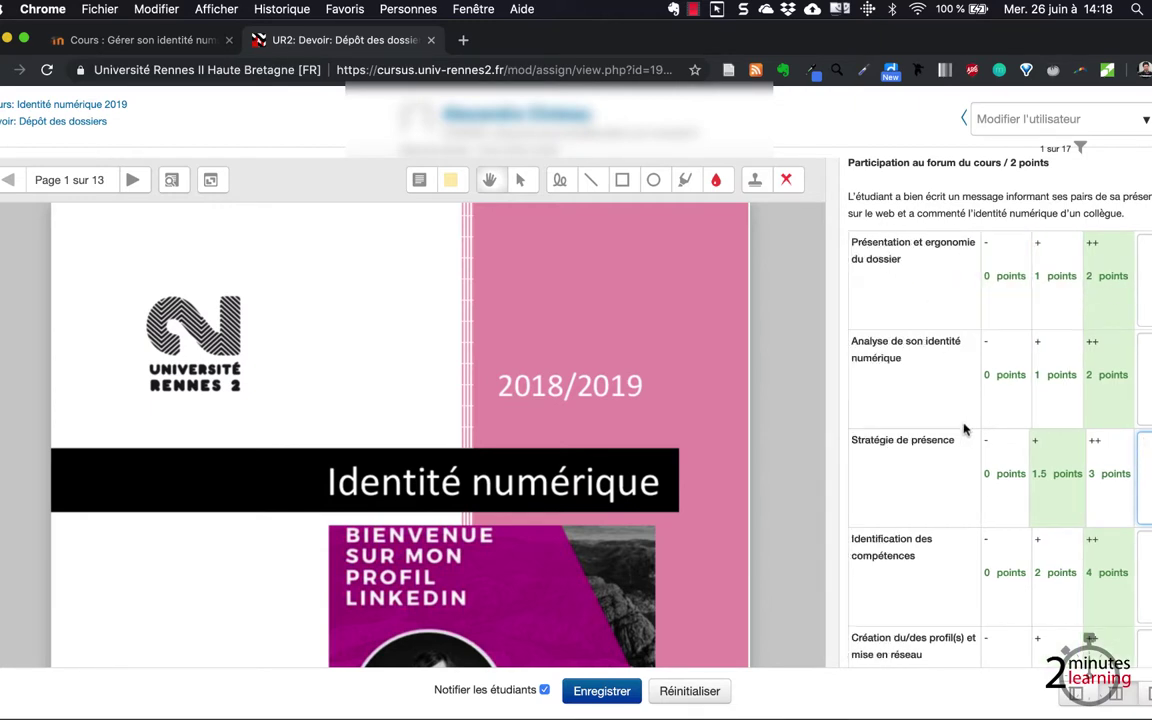
# Step: Return to the 'Gérer son identité numérique - gamifié' course page and browse its sections
pyautogui.click(105, 40)
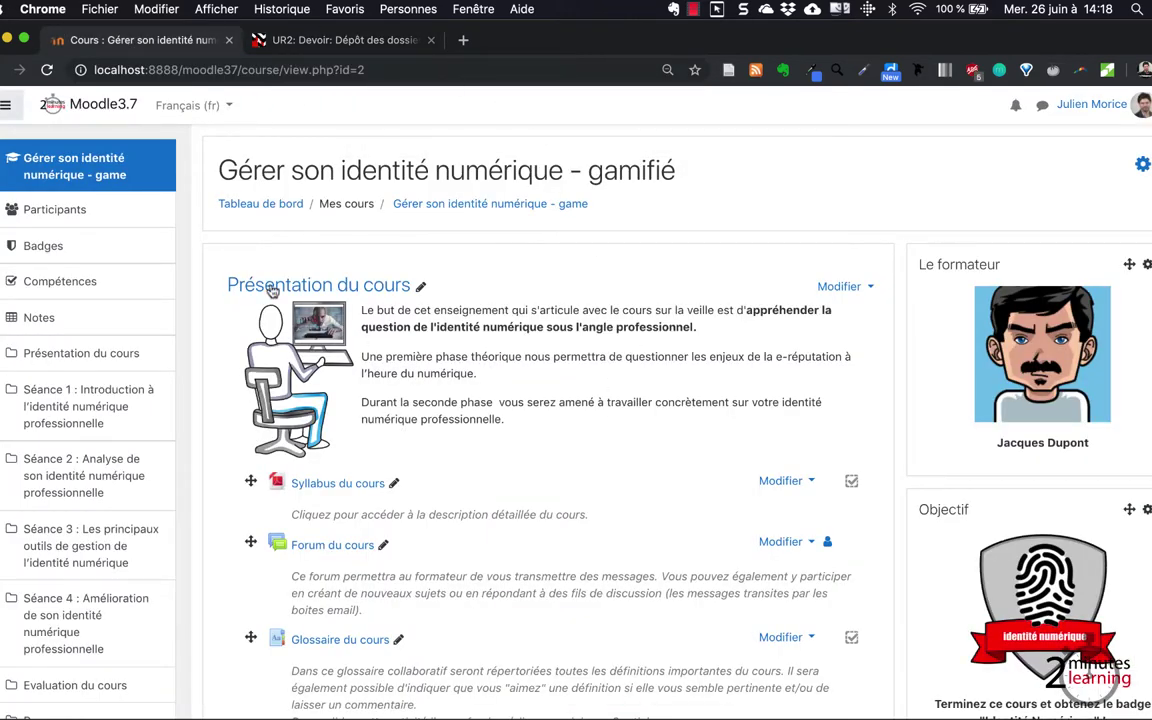
pyautogui.click(1143, 163)
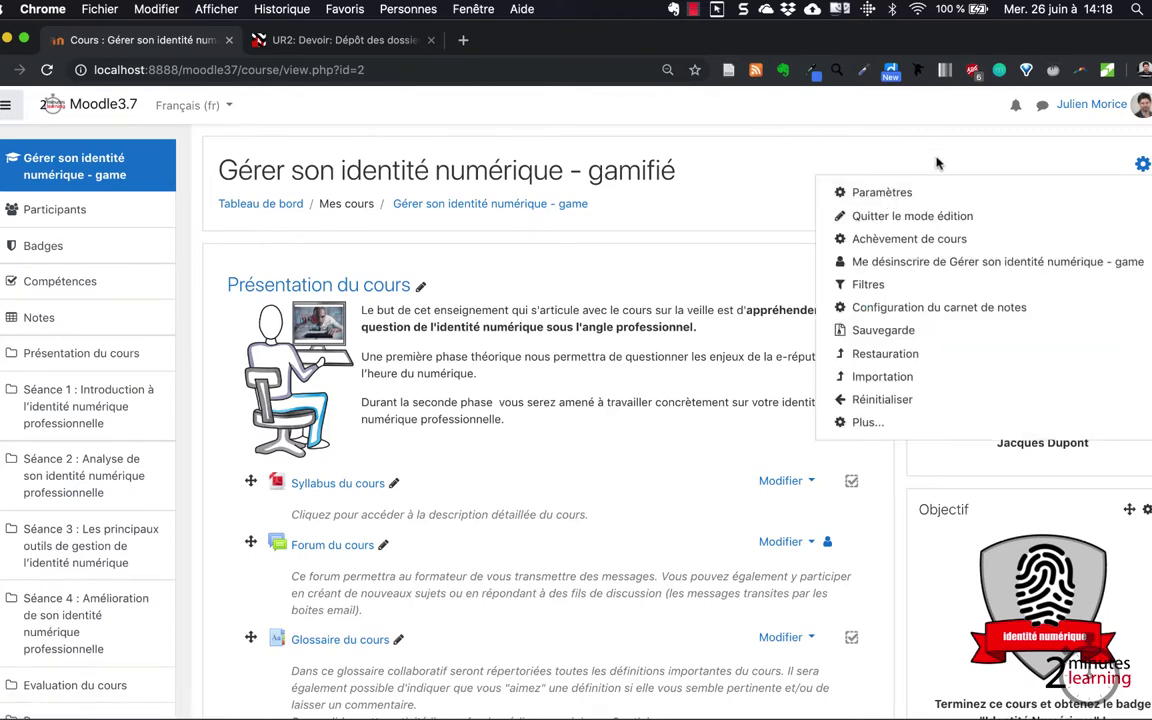
pyautogui.click(803, 163)
pyautogui.scroll(-5, 1059, 257)
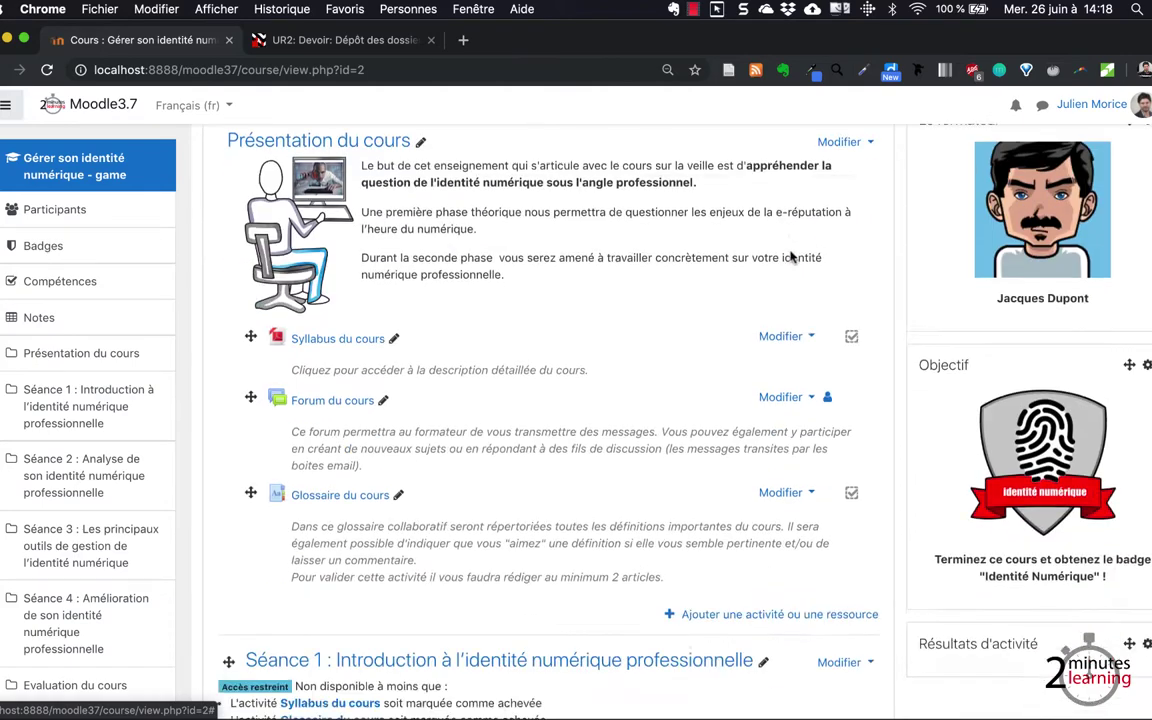
pyautogui.scroll(5, 680, 350)
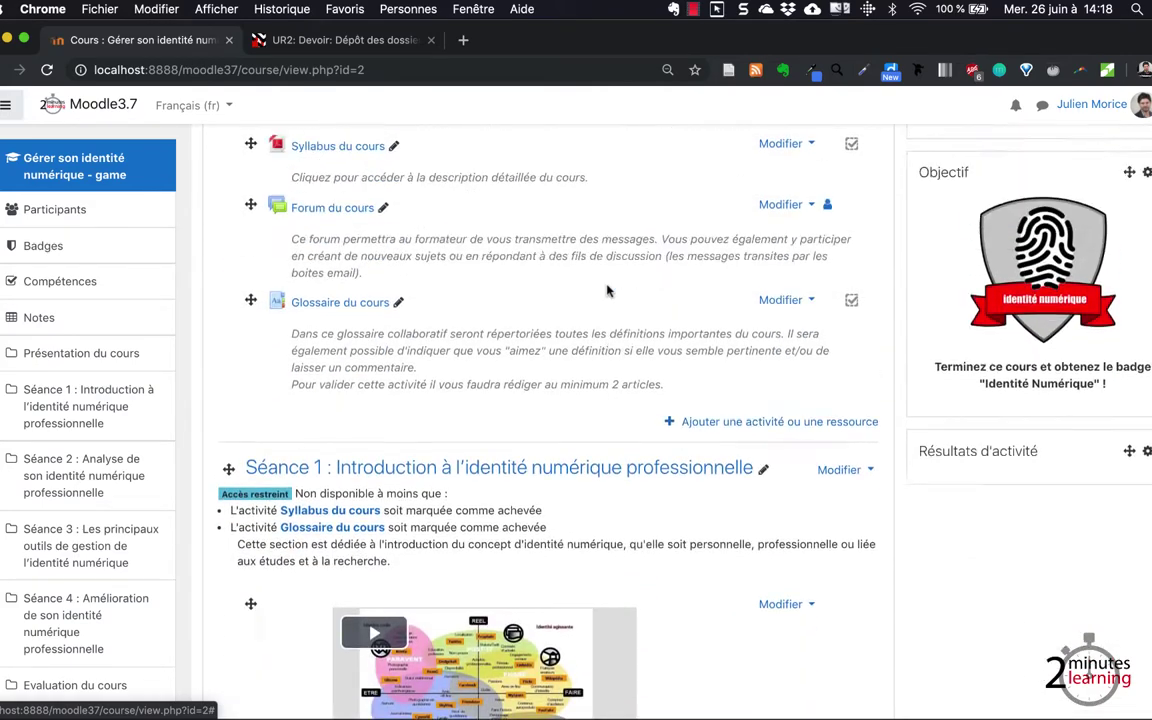
pyautogui.scroll(-3, 641, 428)
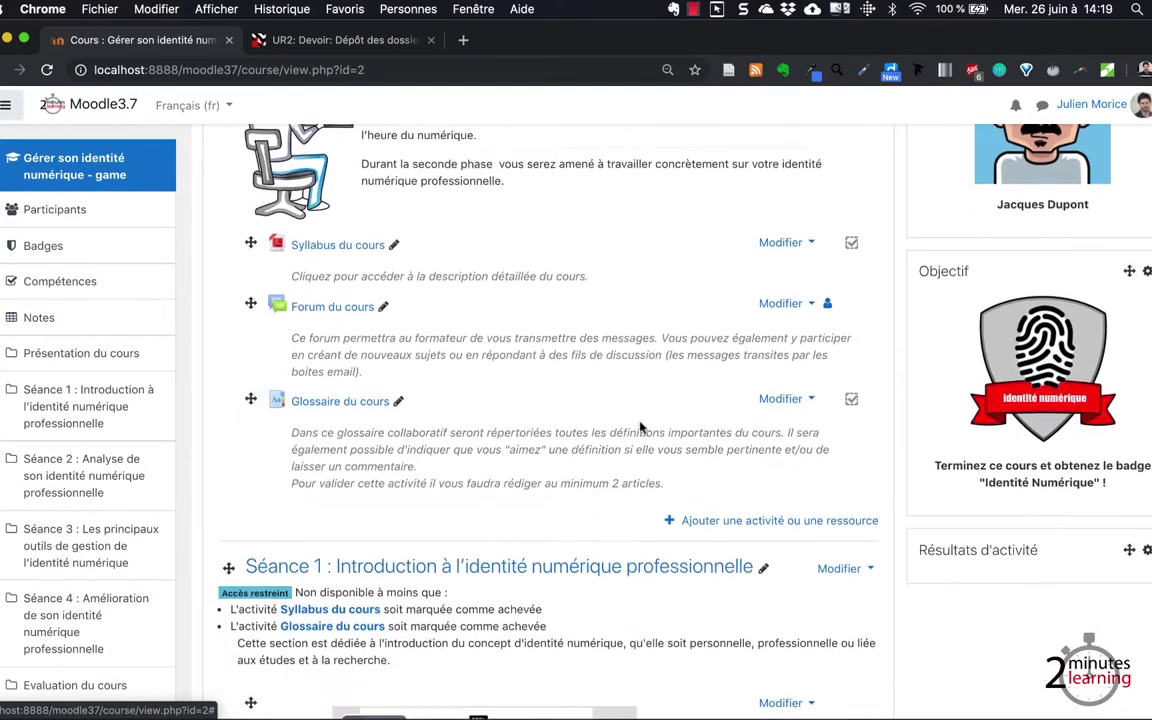
pyautogui.scroll(-8, 650, 548)
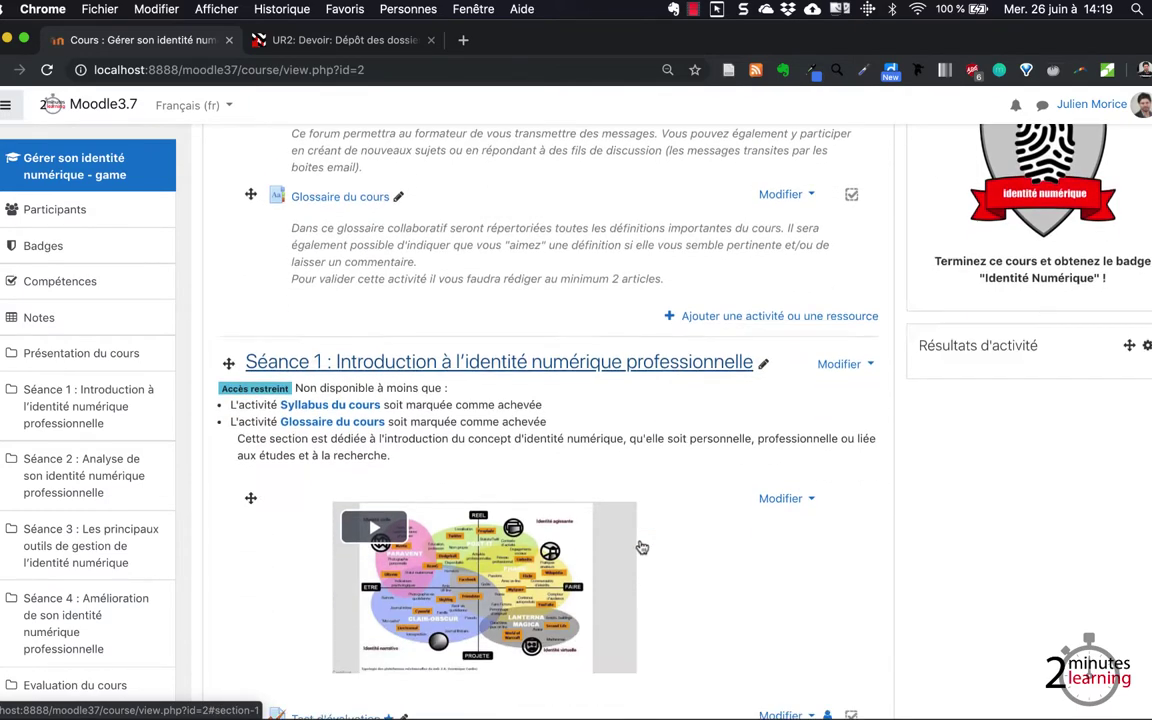
pyautogui.scroll(6, 641, 547)
pyautogui.scroll(4, 641, 548)
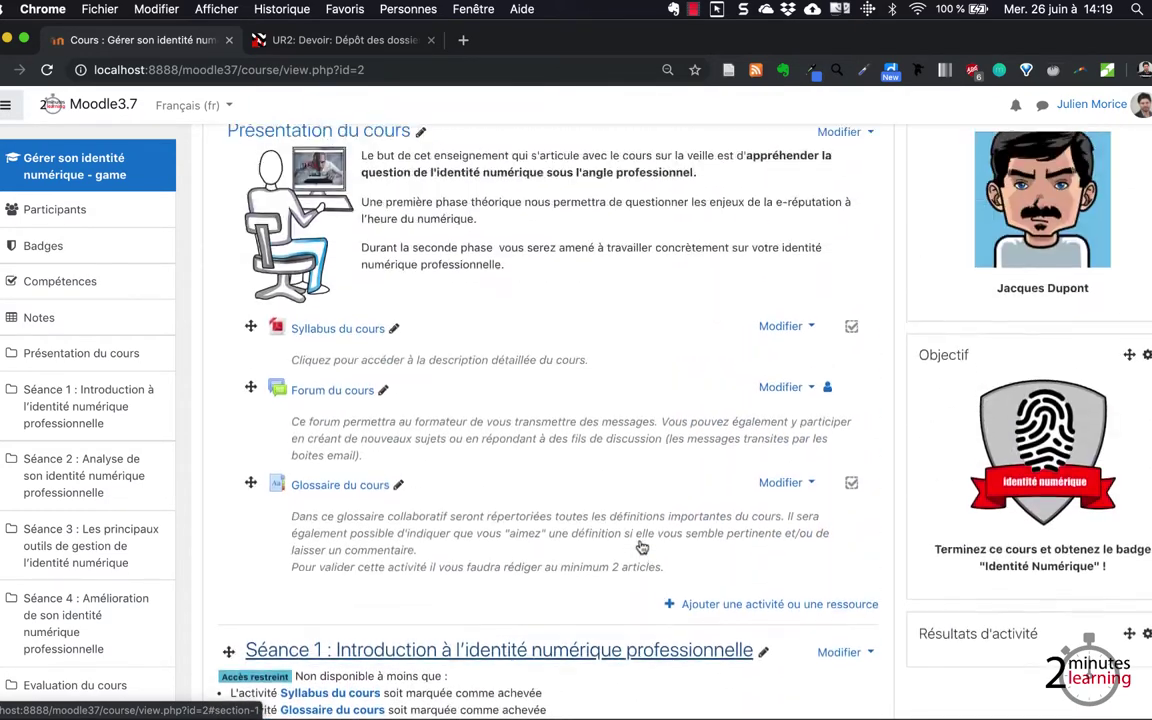
# Step: Add a Devoir activity to the Présentation du cours section from the activity chooser
pyautogui.click(730, 609)
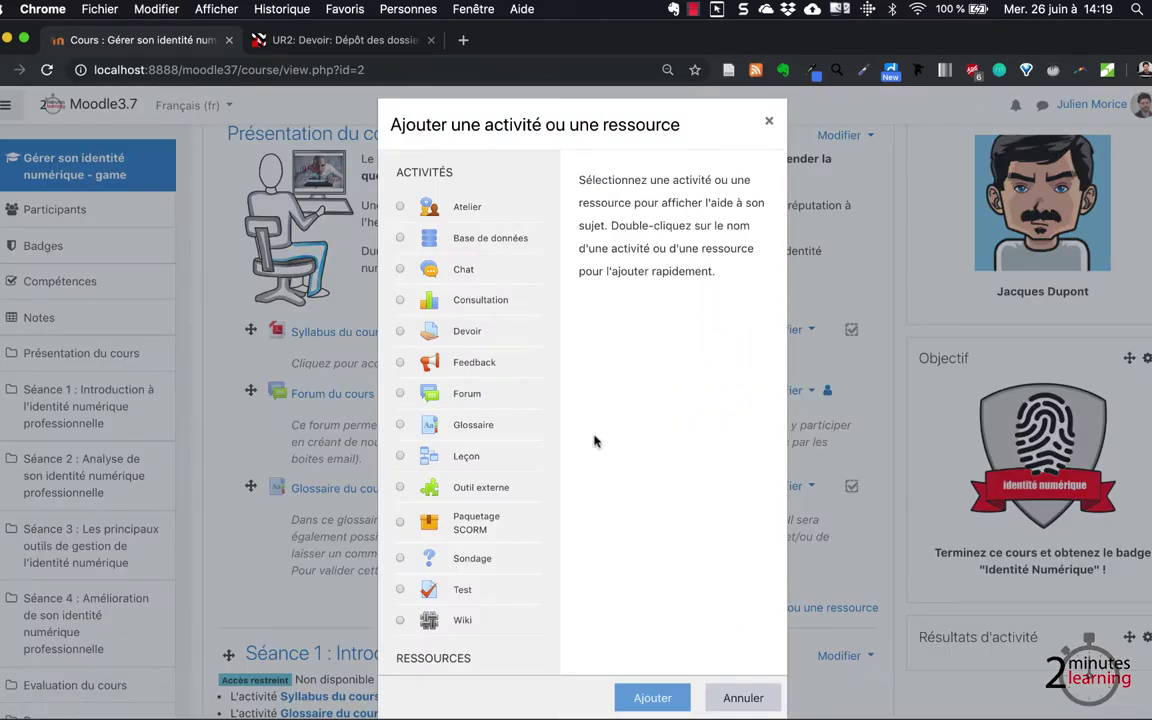
pyautogui.scroll(-2, 449, 377)
pyautogui.scroll(-1, 449, 377)
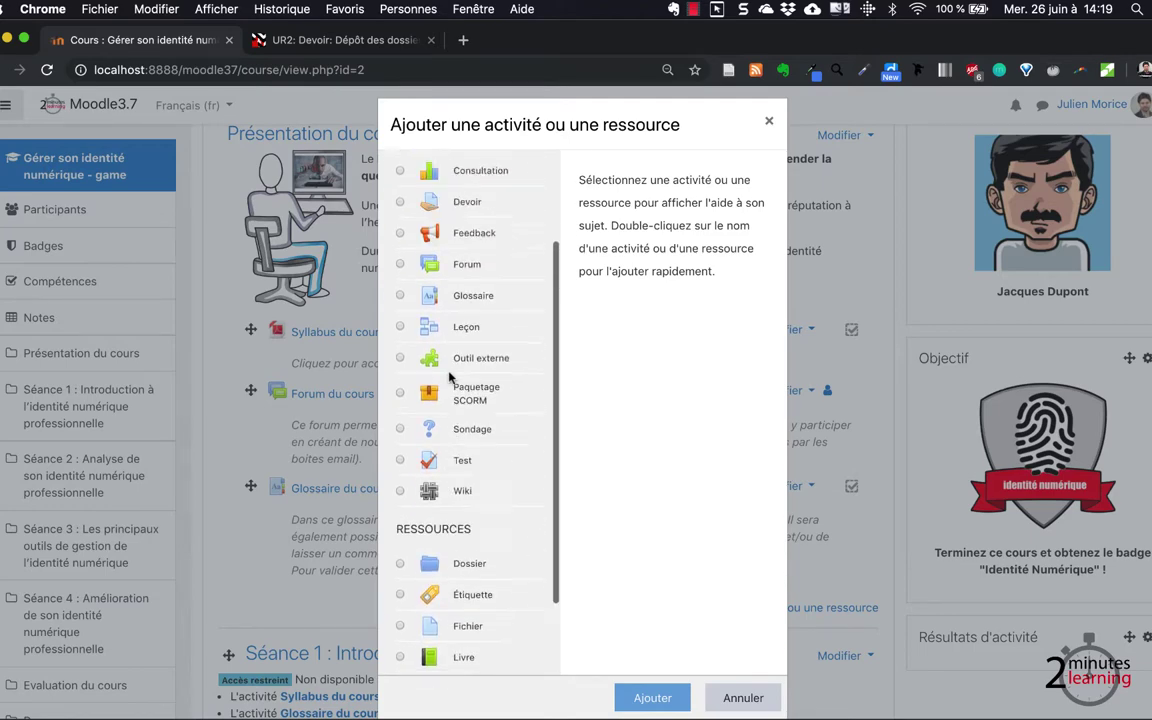
pyautogui.scroll(3, 449, 377)
pyautogui.click(400, 334)
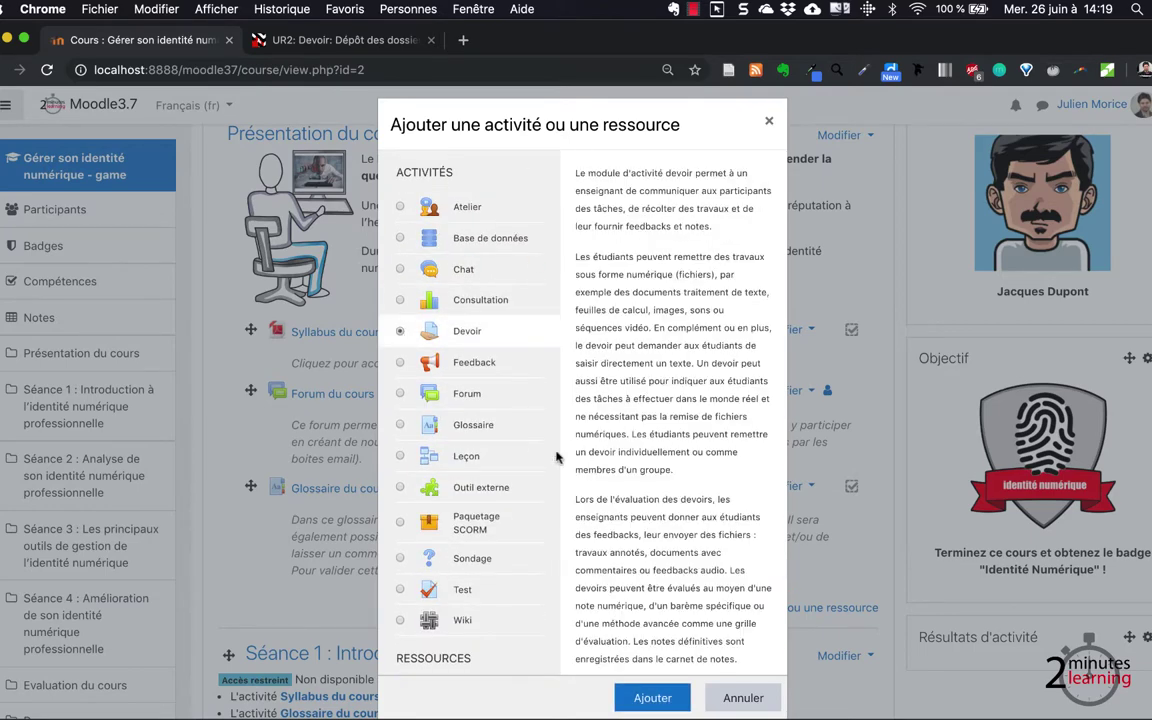
pyautogui.click(645, 699)
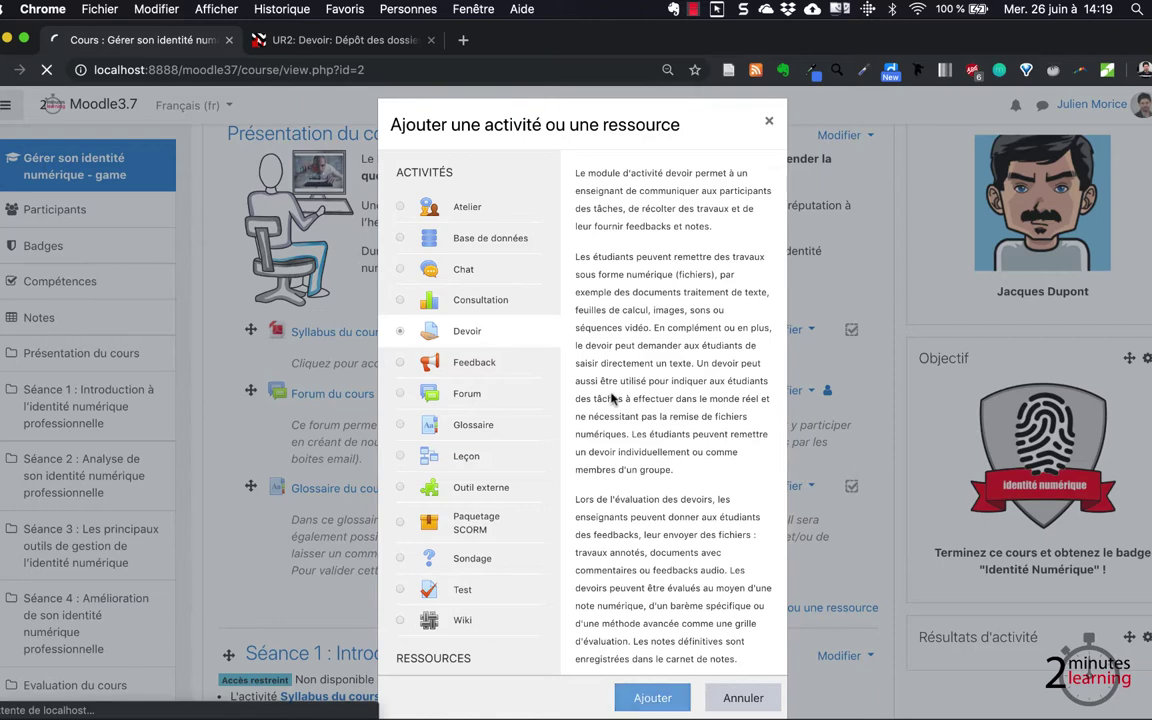
pyautogui.click(563, 360)
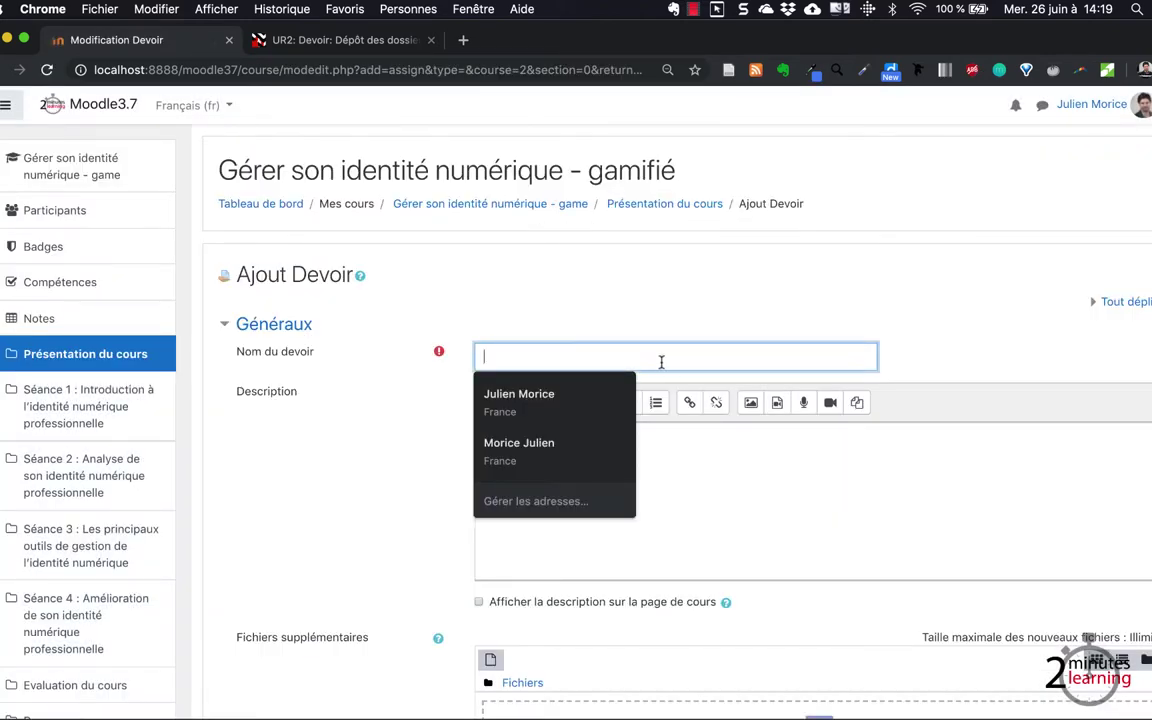
# Step: Enter the assignment name 'Dossier "identité numérique' and the description 'Merci de déposer un PDF.'
pyautogui.write('Dossier "i')
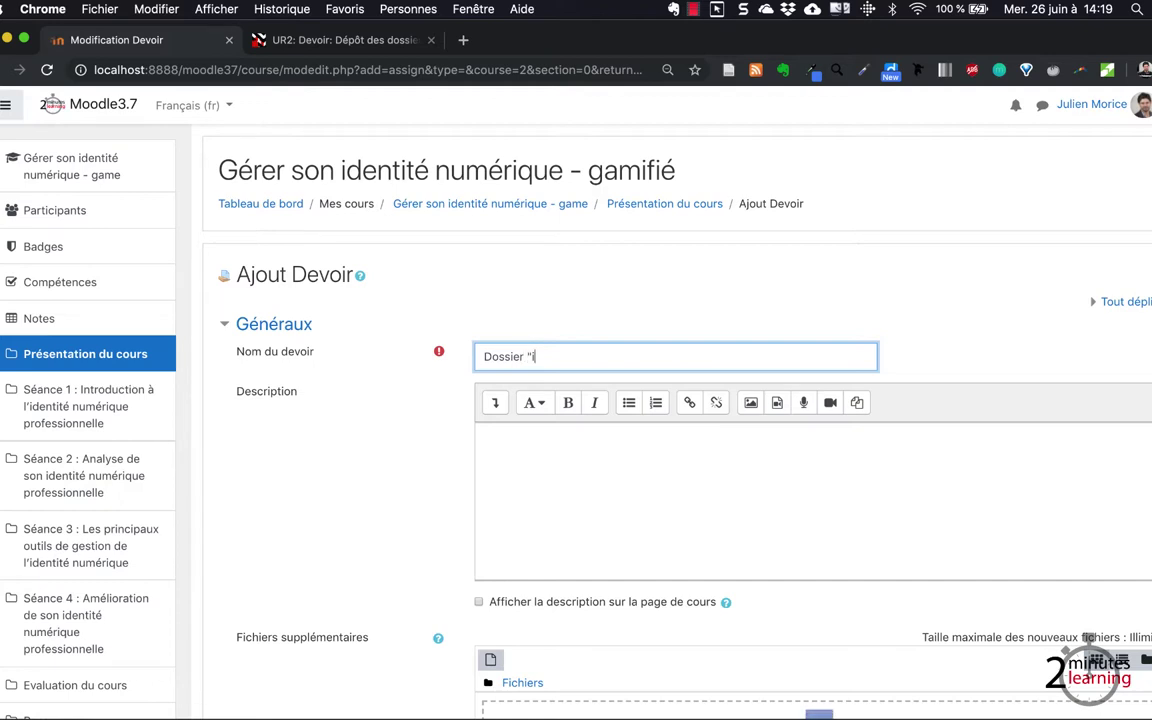
pyautogui.write('dentité numérique')
pyautogui.click(727, 472)
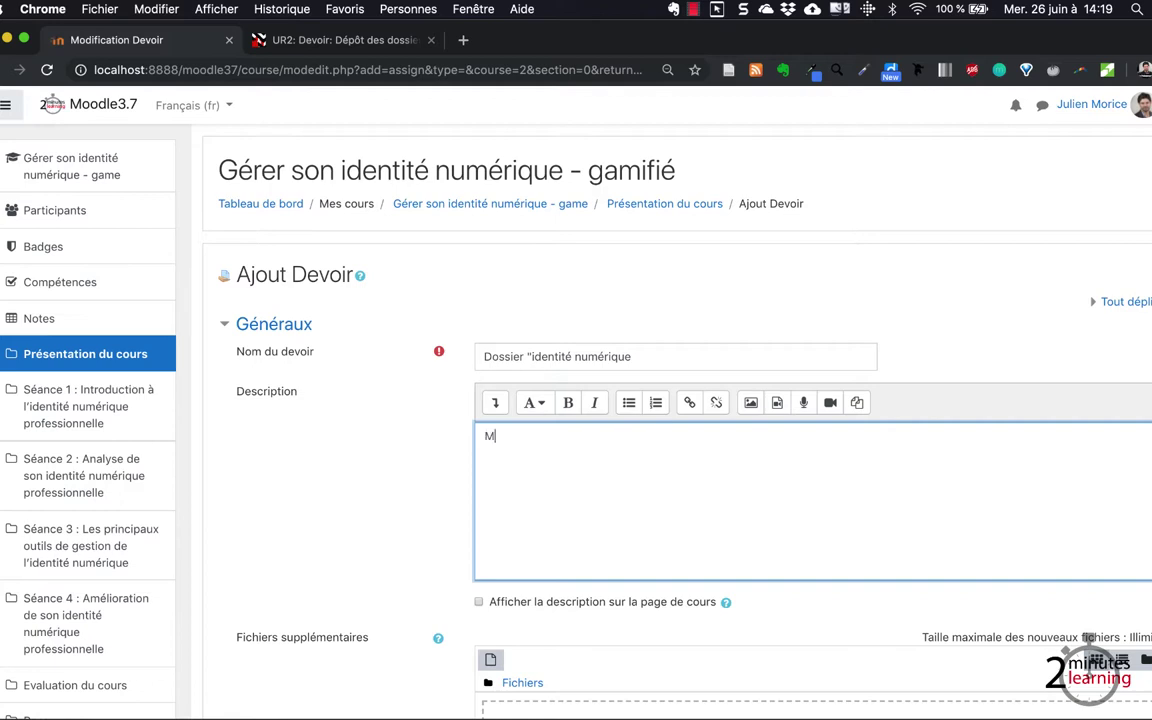
pyautogui.write('Merci de déposer un PDF.')
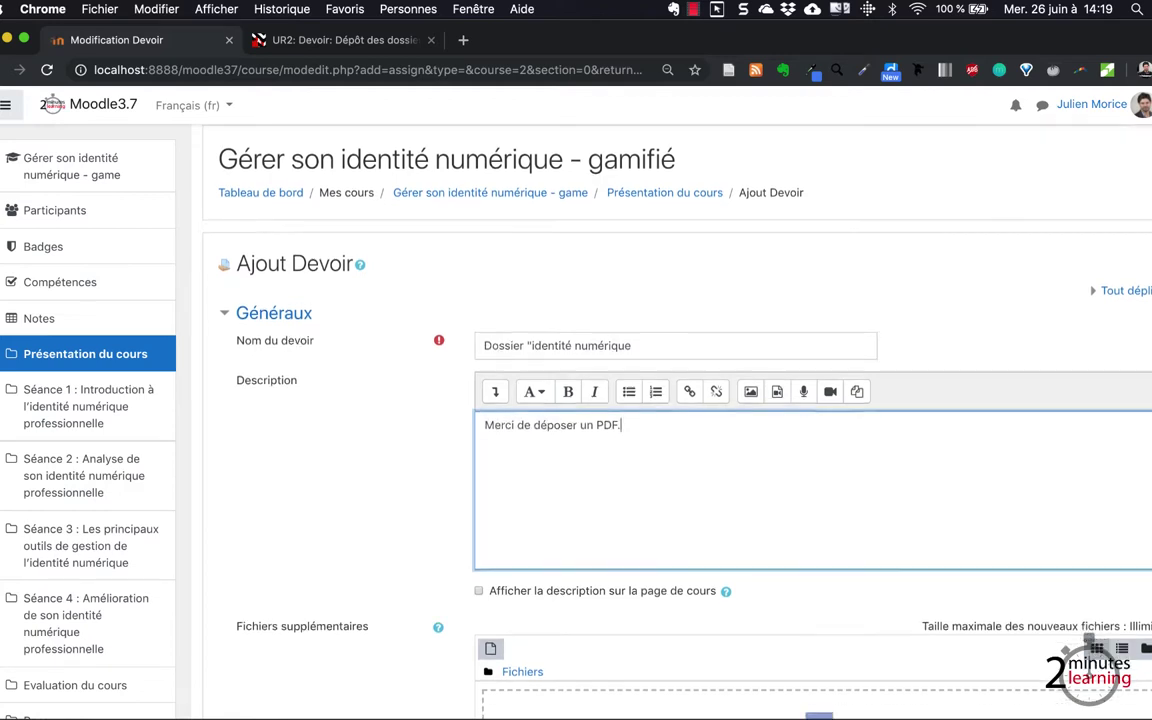
pyautogui.scroll(-5, 1018, 483)
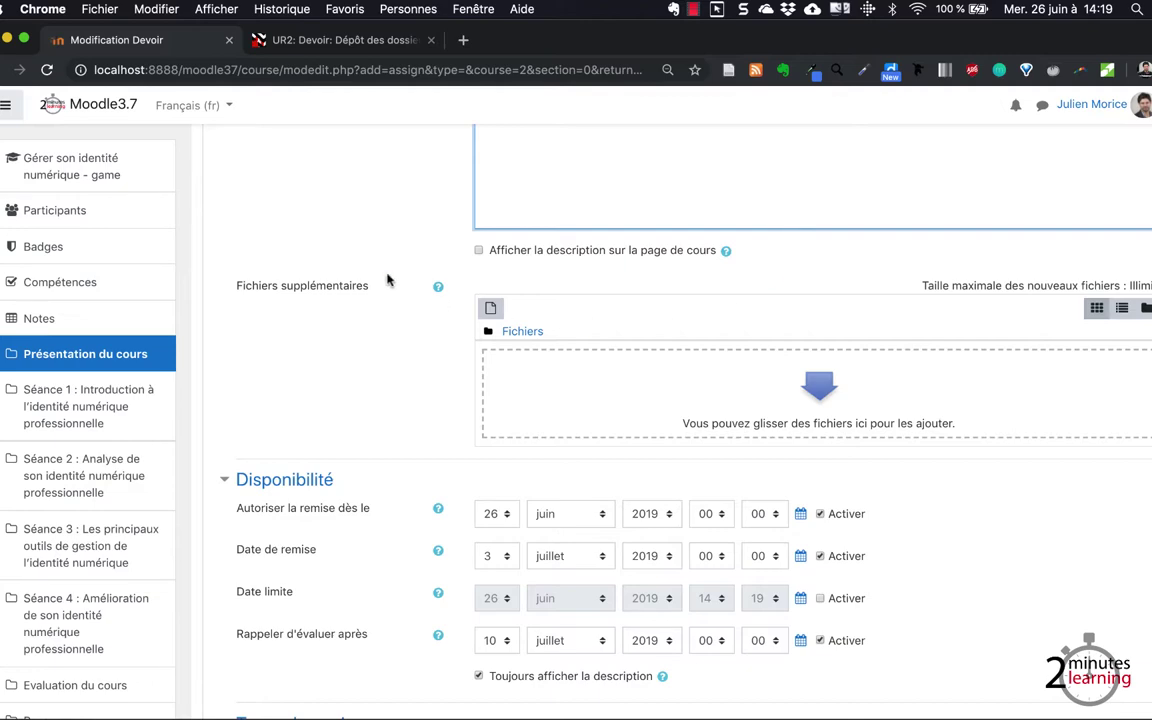
pyautogui.scroll(-3, 388, 280)
# Step: In the Note section, change the maximum grade from 100 to 20
pyautogui.scroll(-5, 390, 279)
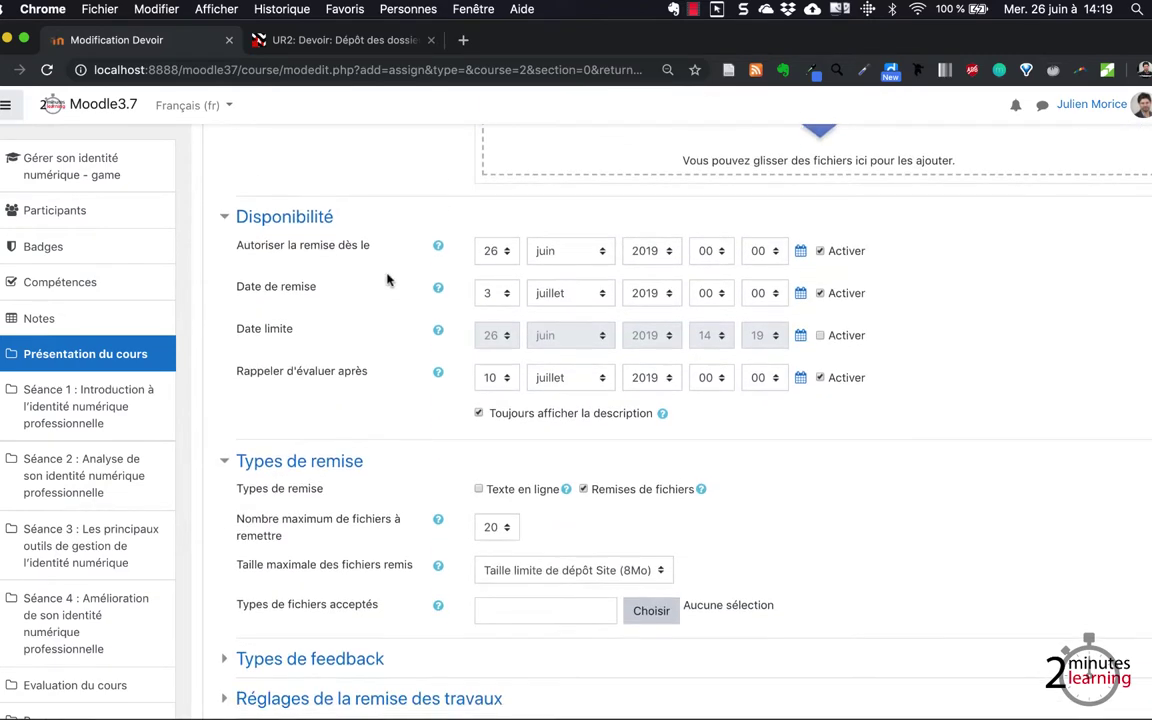
pyautogui.scroll(5, 400, 276)
pyautogui.scroll(-3, 415, 272)
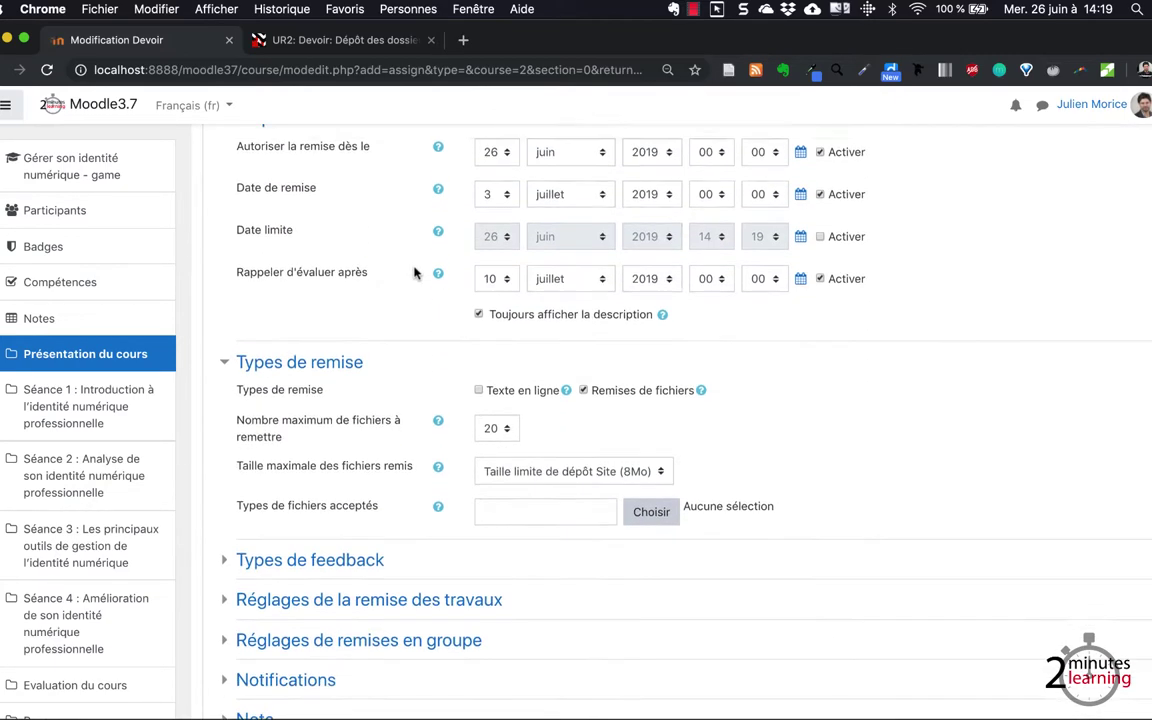
pyautogui.scroll(-3, 415, 272)
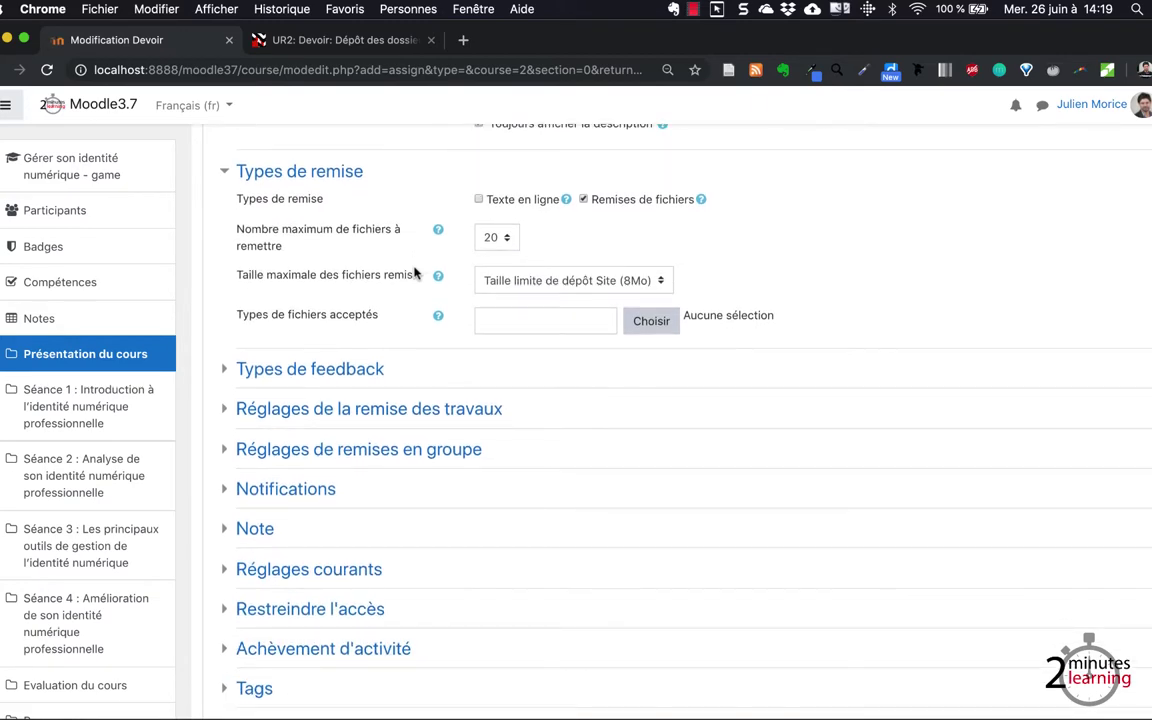
pyautogui.scroll(-4, 415, 272)
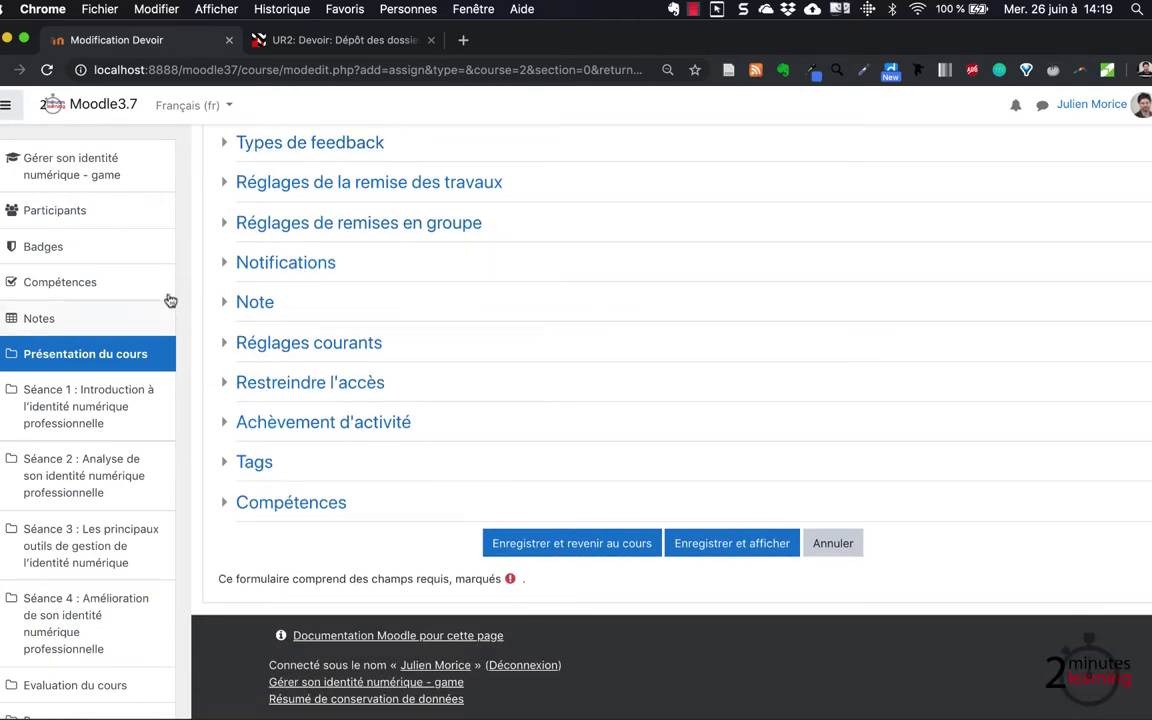
pyautogui.click(253, 304)
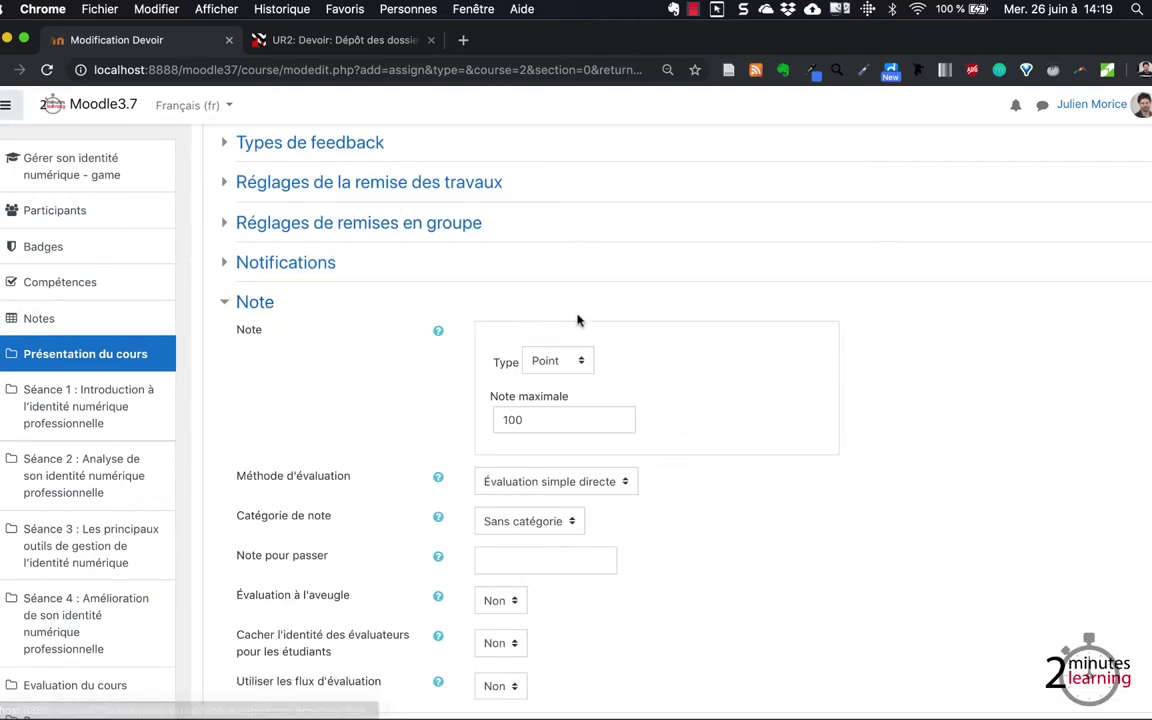
pyautogui.scroll(-2, 500, 365)
pyautogui.click(549, 364)
pyautogui.doubleClick(549, 364)
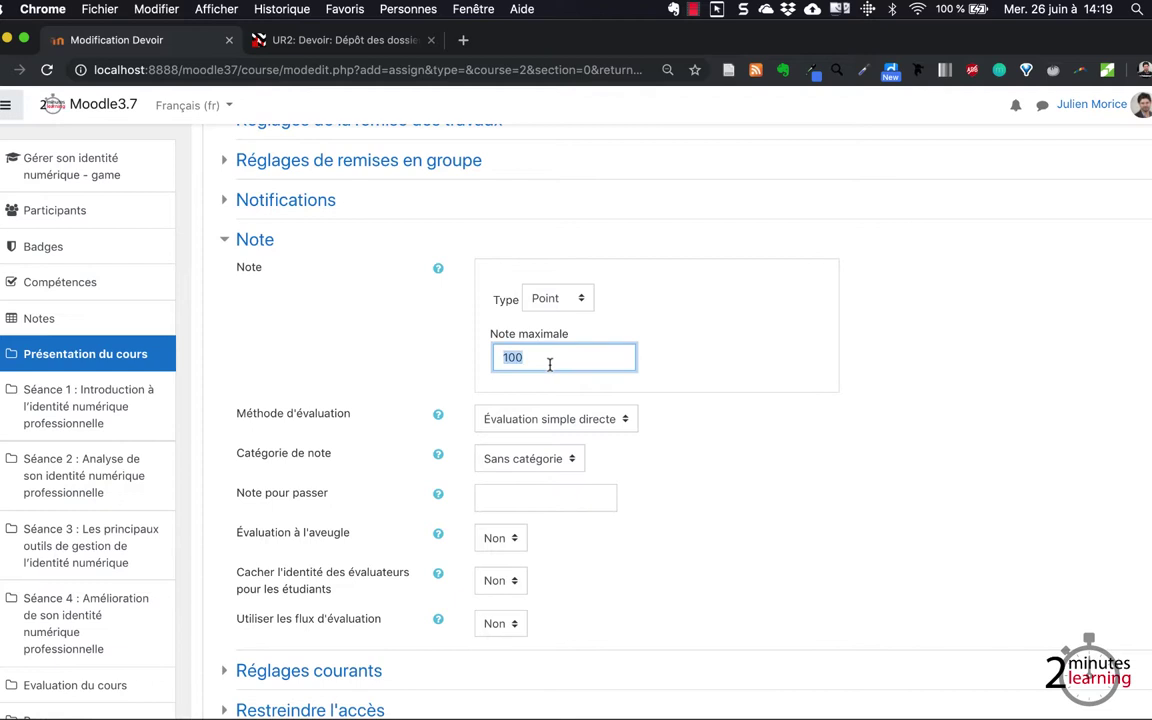
pyautogui.write('20')
pyautogui.click(684, 406)
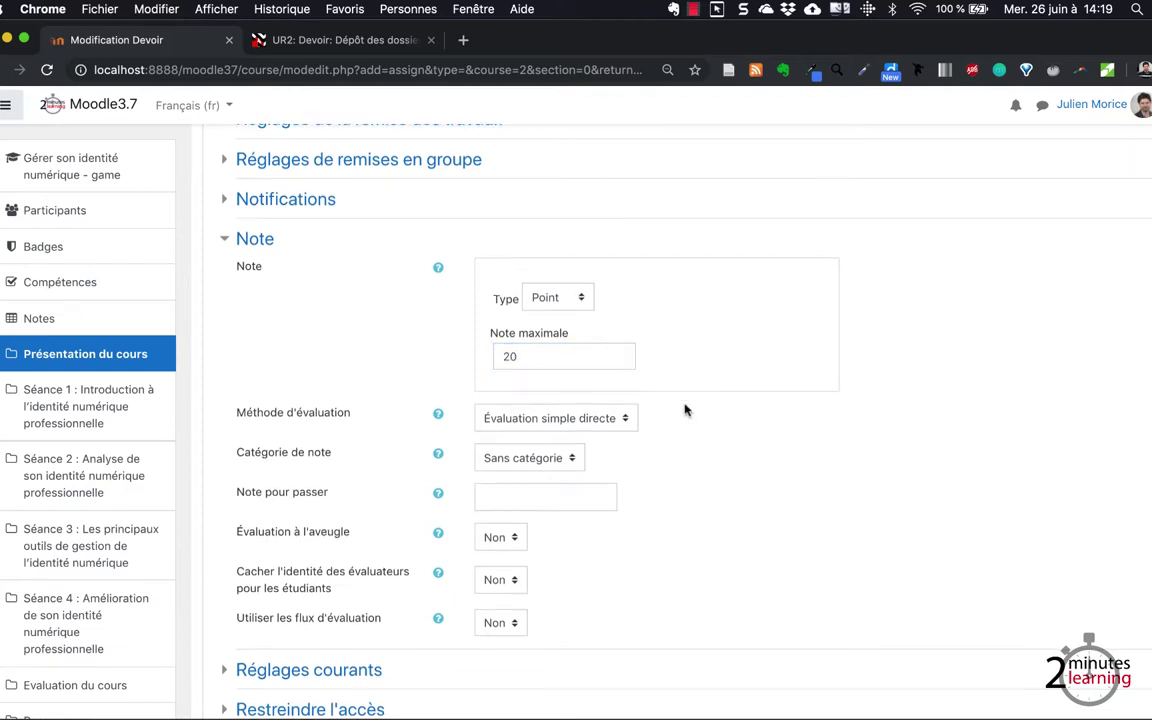
# Step: Set the grading method to Grille d'évaluation (rubric)
pyautogui.scroll(-2, 440, 357)
pyautogui.click(529, 333)
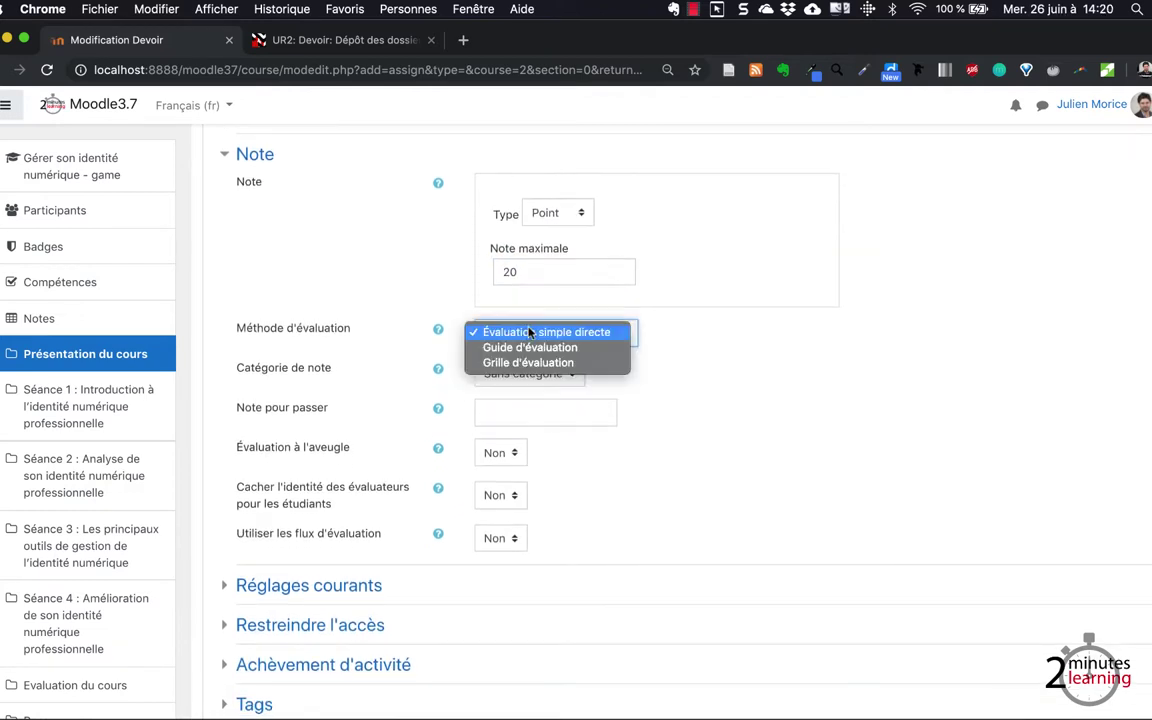
pyautogui.click(577, 366)
pyautogui.scroll(-5, 787, 391)
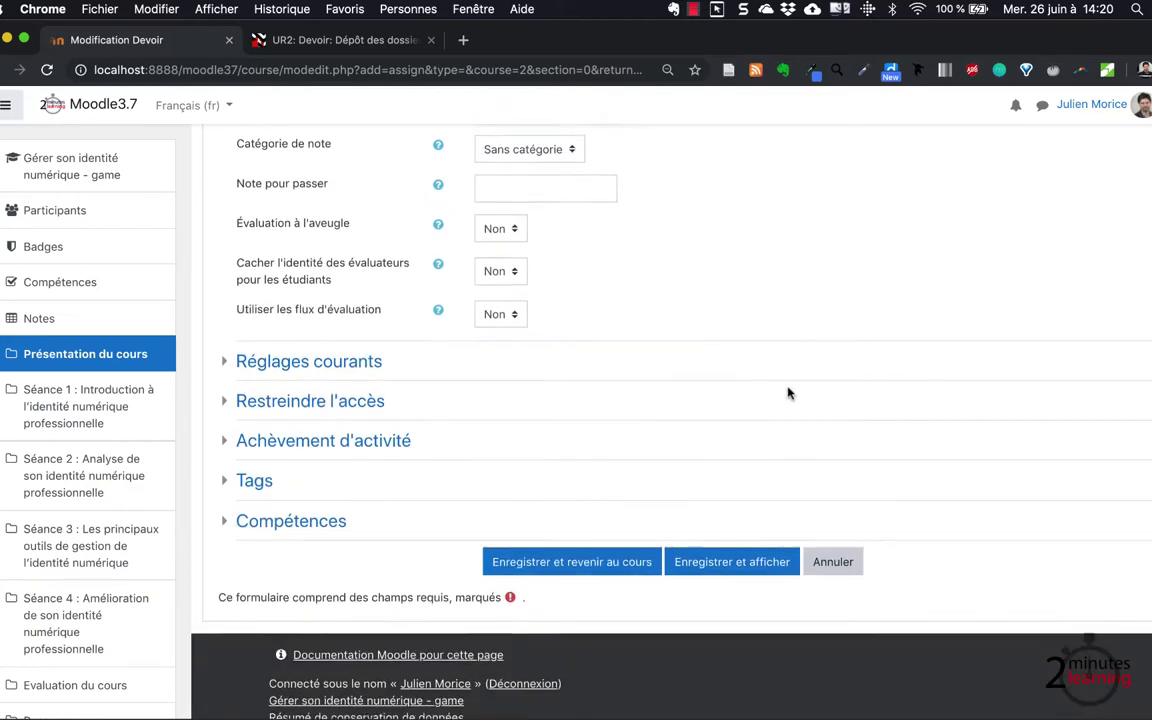
pyautogui.scroll(3, 787, 393)
pyautogui.scroll(-4, 787, 393)
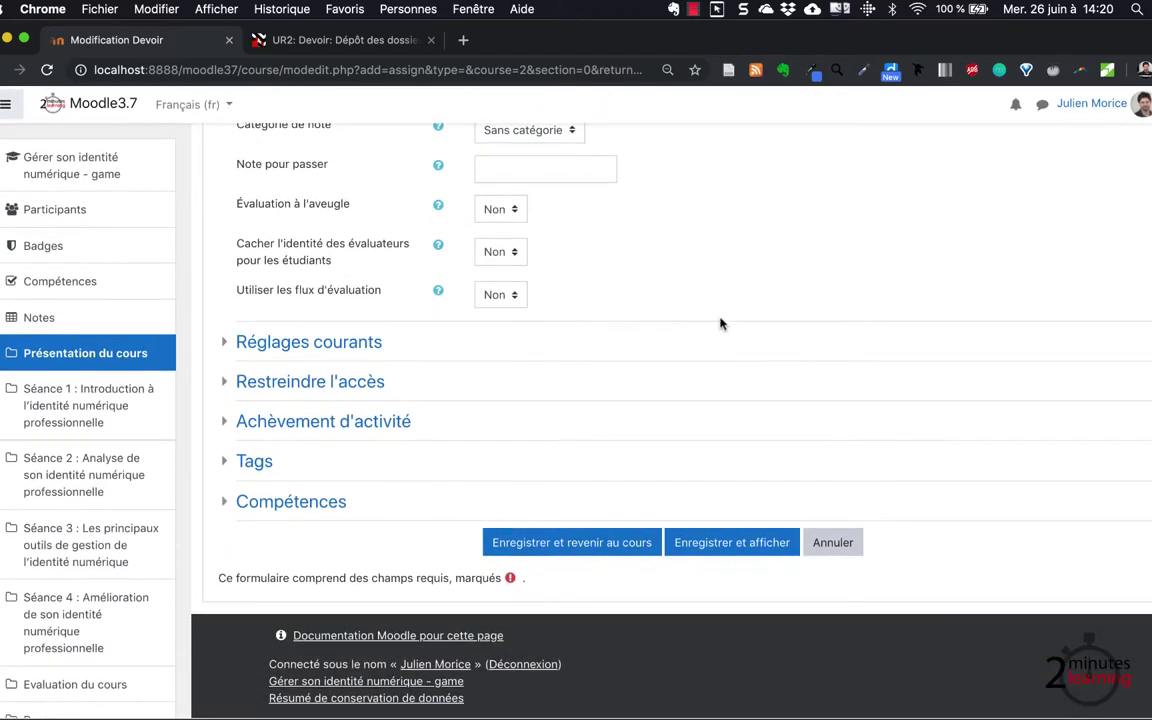
# Step: Save the assignment and start a new rubric named 'Dossier "identité numérique'
pyautogui.click(720, 545)
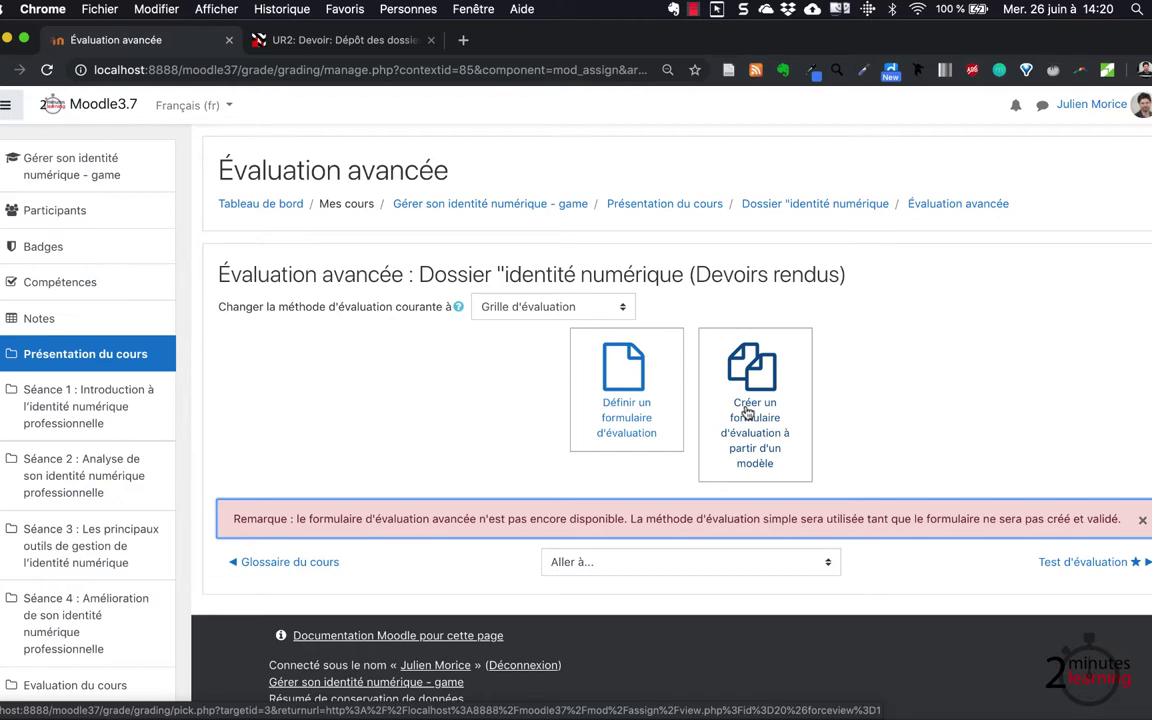
pyautogui.click(625, 422)
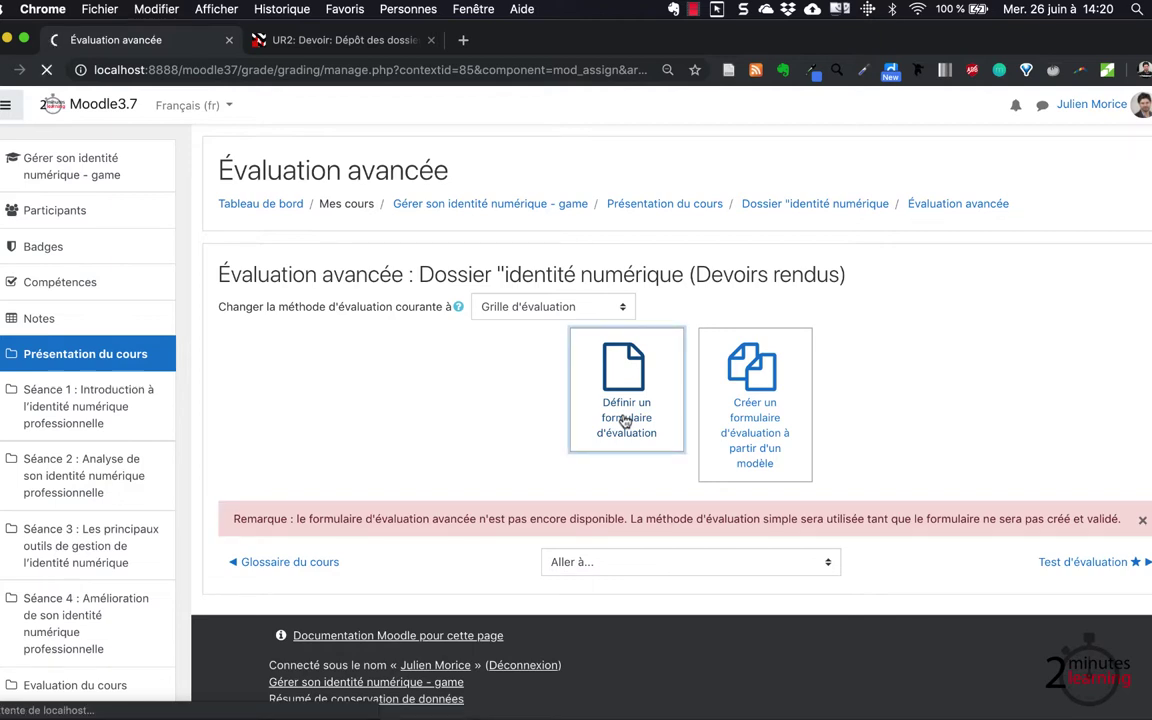
pyautogui.click(557, 274)
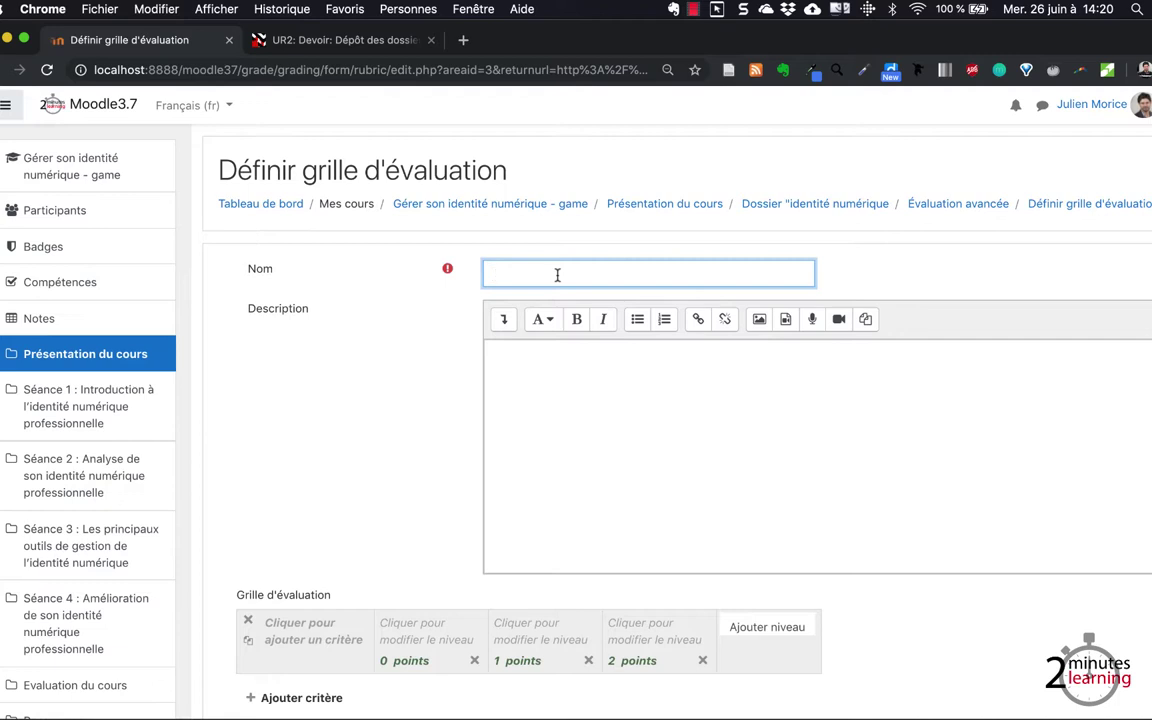
pyautogui.write('Dossier "identité numérique')
pyautogui.click(666, 417)
pyautogui.scroll(-1, 666, 420)
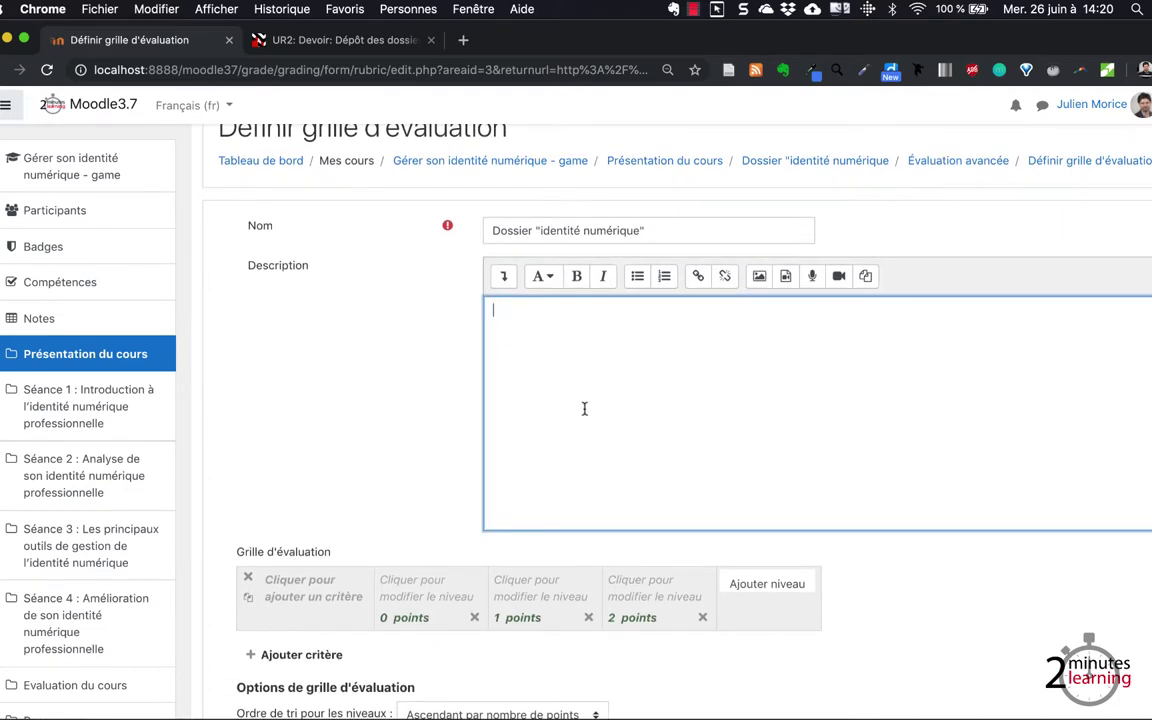
pyautogui.scroll(-1, 584, 408)
pyautogui.scroll(2, 584, 408)
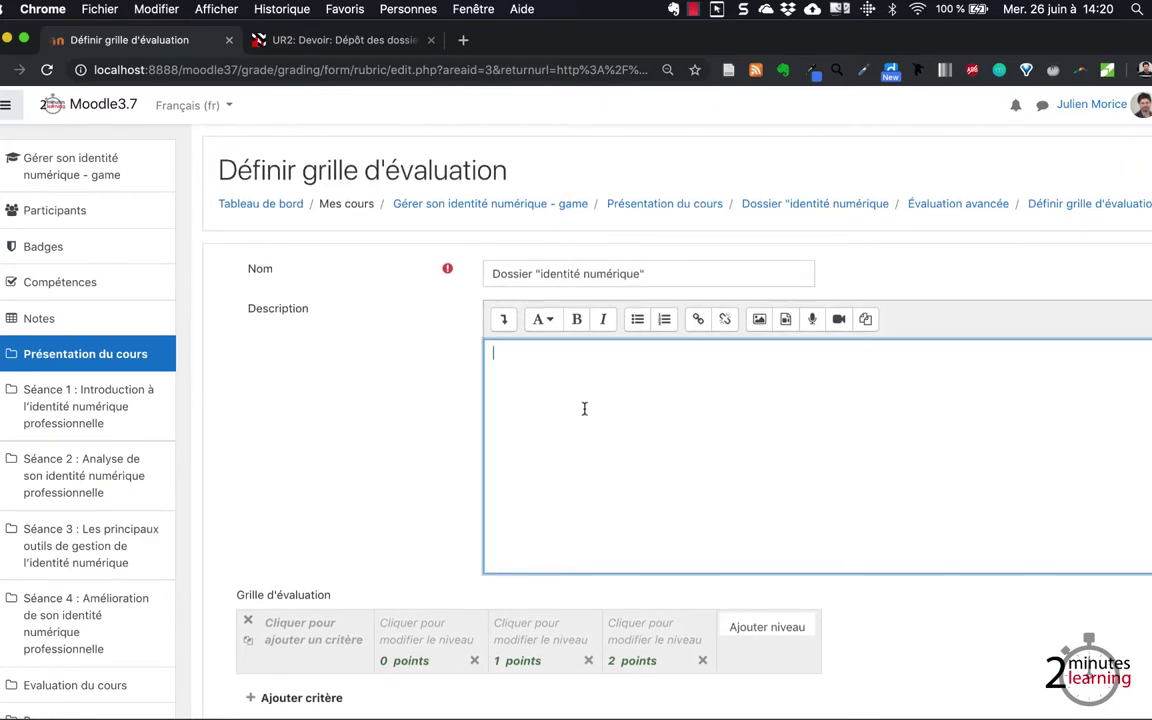
# Step: Copy the criteria text from the existing graded assignment into the rubric description
pyautogui.click(300, 40)
pyautogui.scroll(15, 1012, 412)
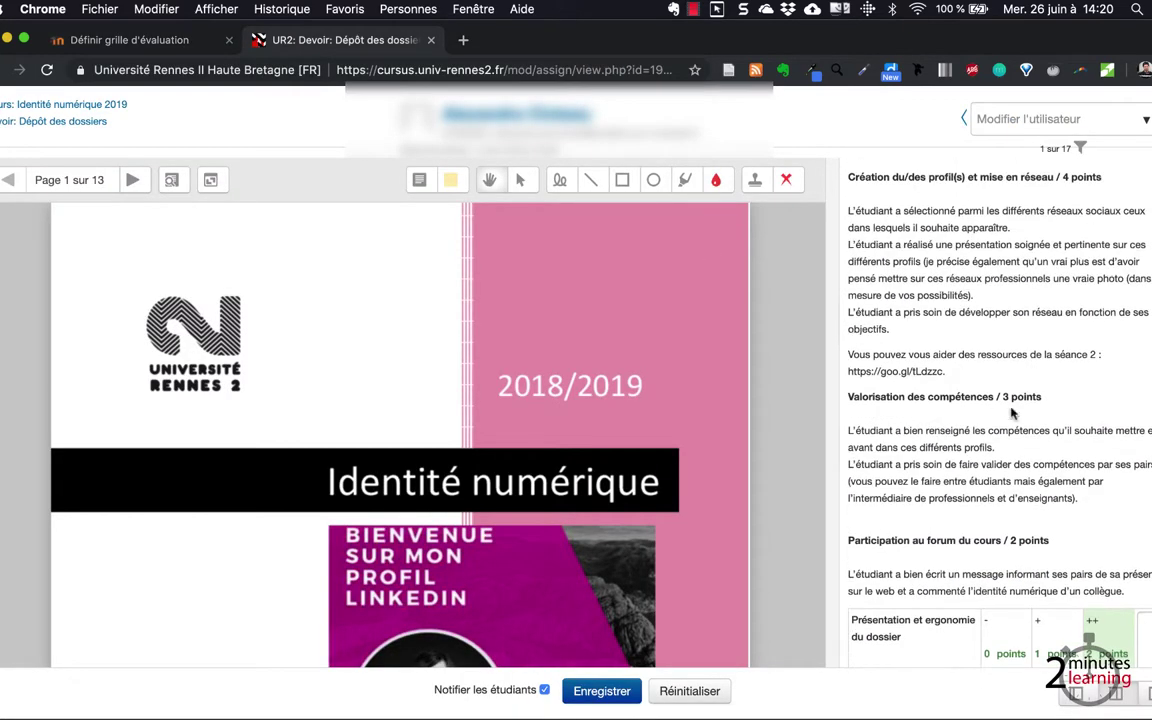
pyautogui.scroll(3, 1012, 412)
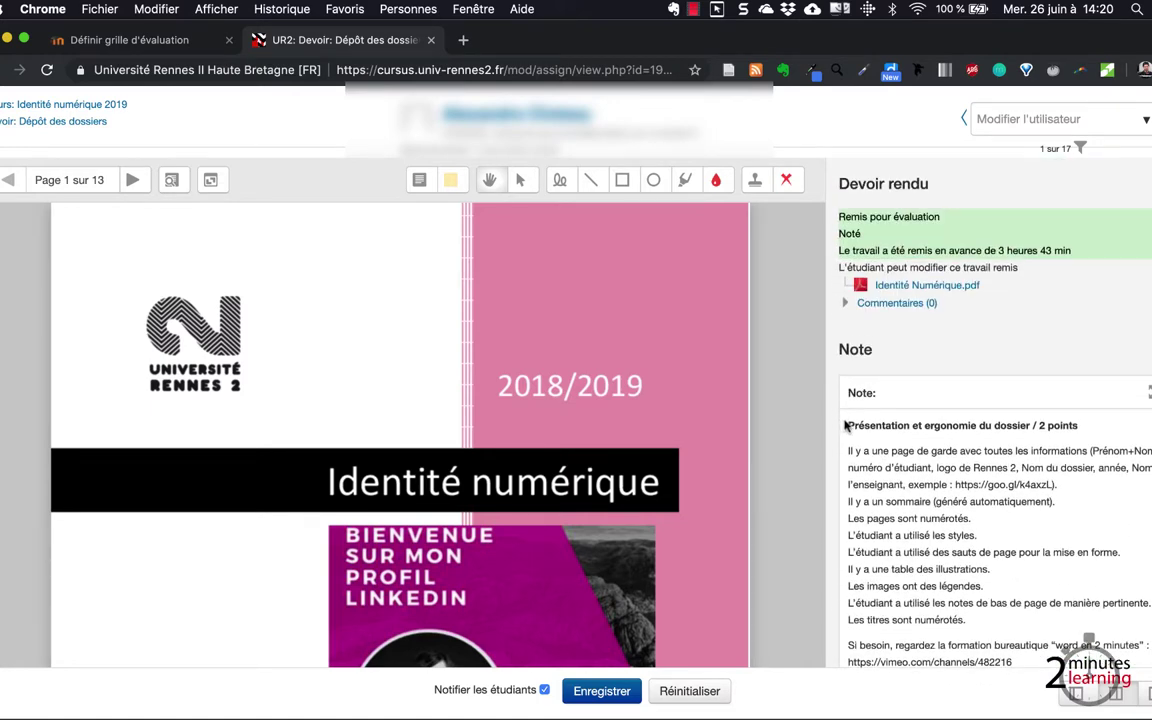
pyautogui.moveTo(845, 425); pyautogui.dragTo(1127, 356)
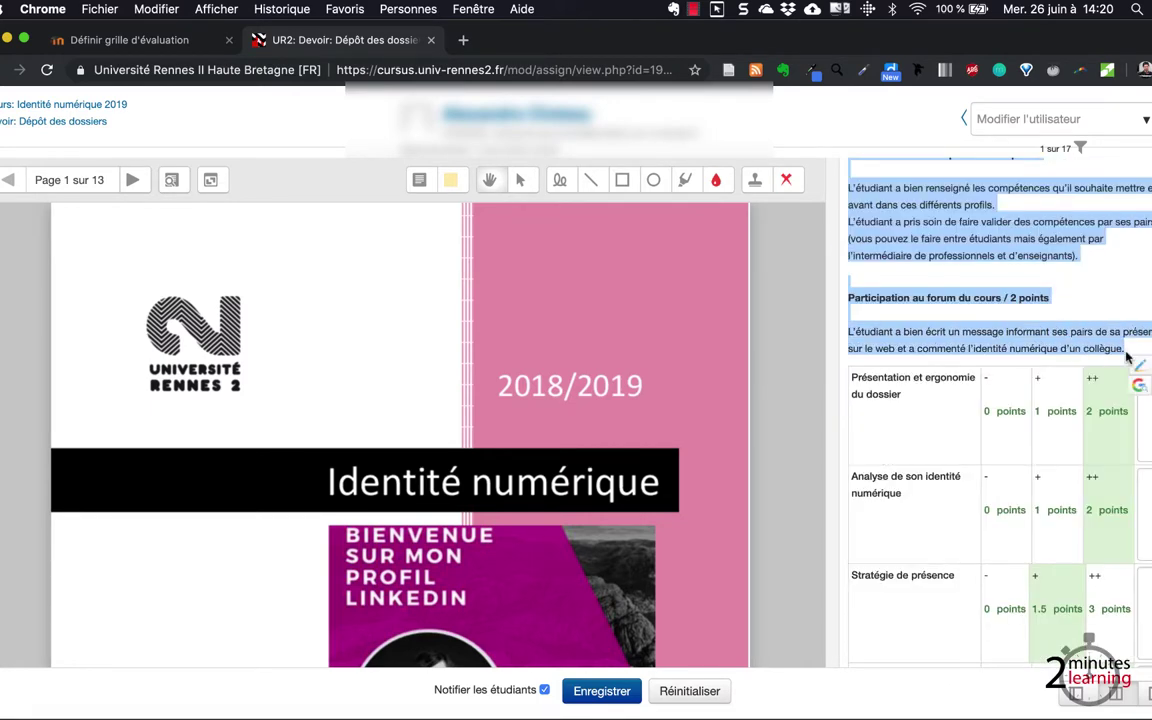
pyautogui.click(152, 40)
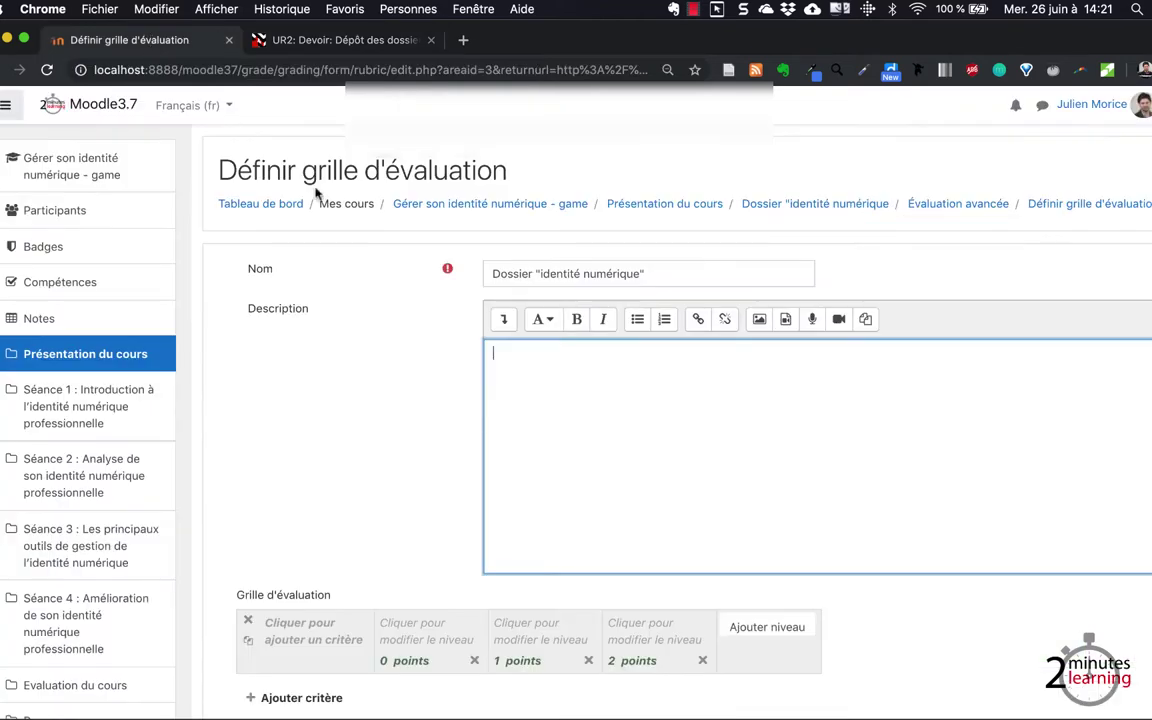
pyautogui.write('Présentation et ergonomie du dossier / 2 points  Il y a une page de garde avec toutes les informations (Prénom+Nom, numéro d\'étudiant, logo de Rennes 2, Nom du dossier, année, Nom de l\'enseignant, exemple : https://goo.gl/k4axzL). Il y a un sommaire (généré automatiquement). Les pages sont numérotées. L\'étudiant a utilisé les styles. L\'étudiant a utilisé des sauts de page pour la mise en forme. Il y a une table des illustrations. Les images ont des légendes. L\'étudiant a utilisé les notes de bas de page de manière pertinente. Les titres sont numérotés.  Si besoin, regardez la formation bureautique "word en 2 minutes" : https://vimeo.com/channels/482216')
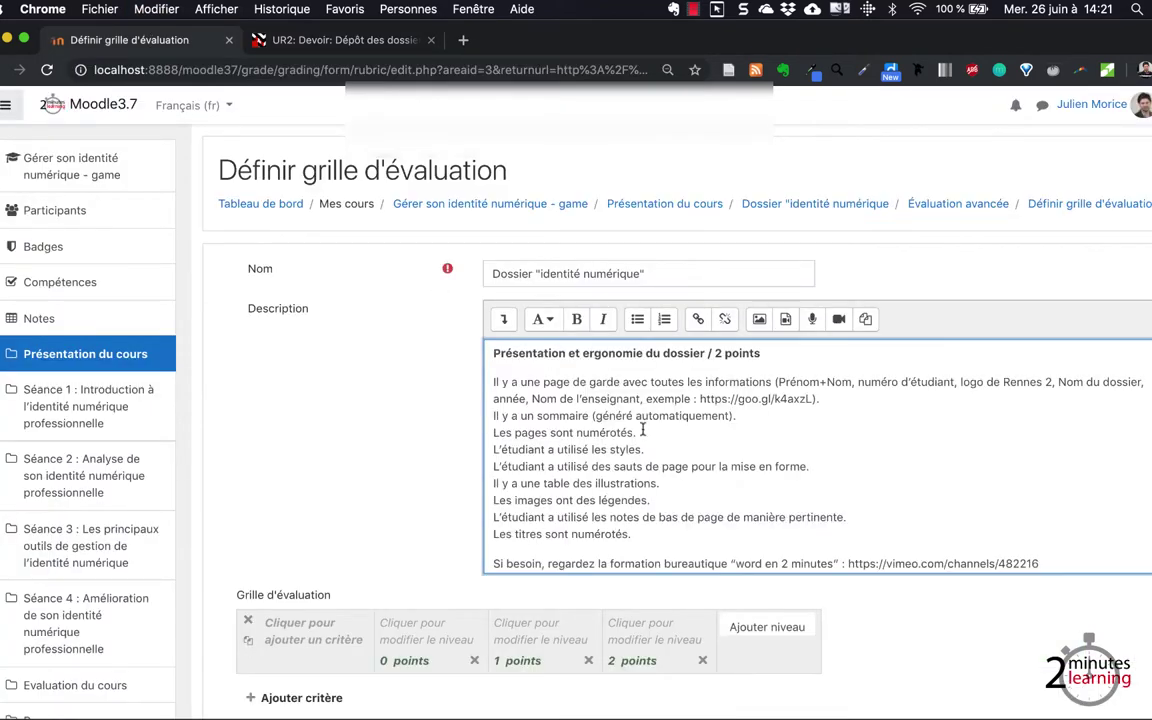
pyautogui.scroll(-10, 643, 430)
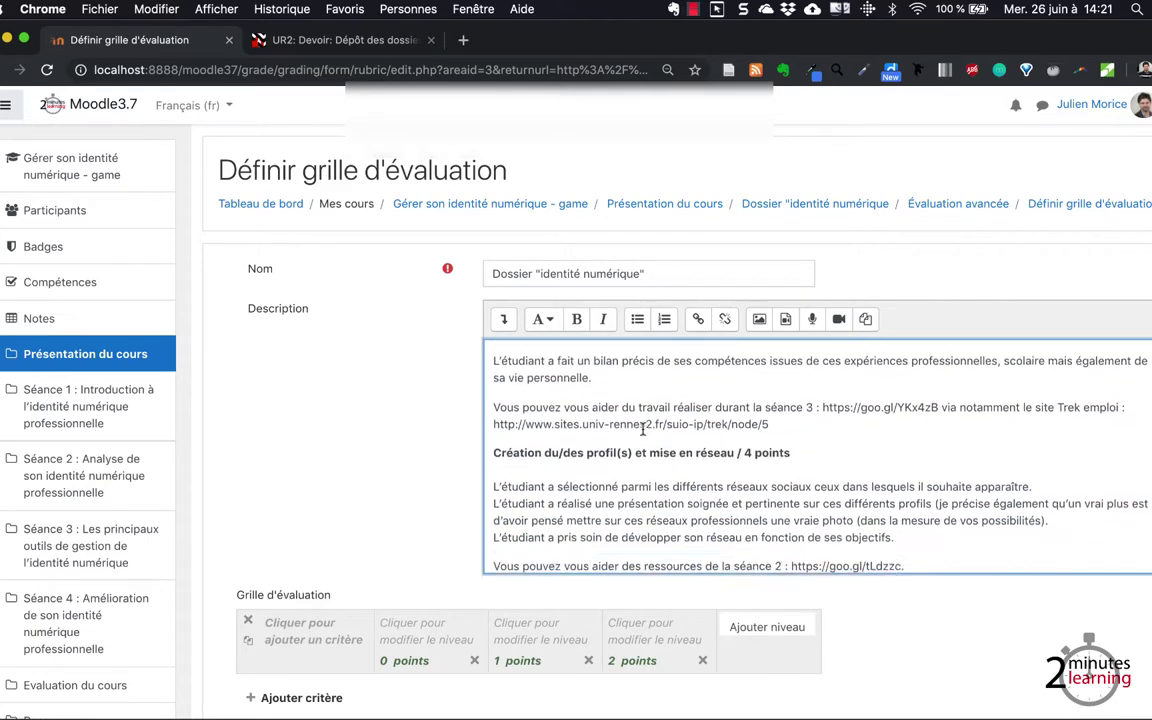
pyautogui.scroll(-8, 643, 427)
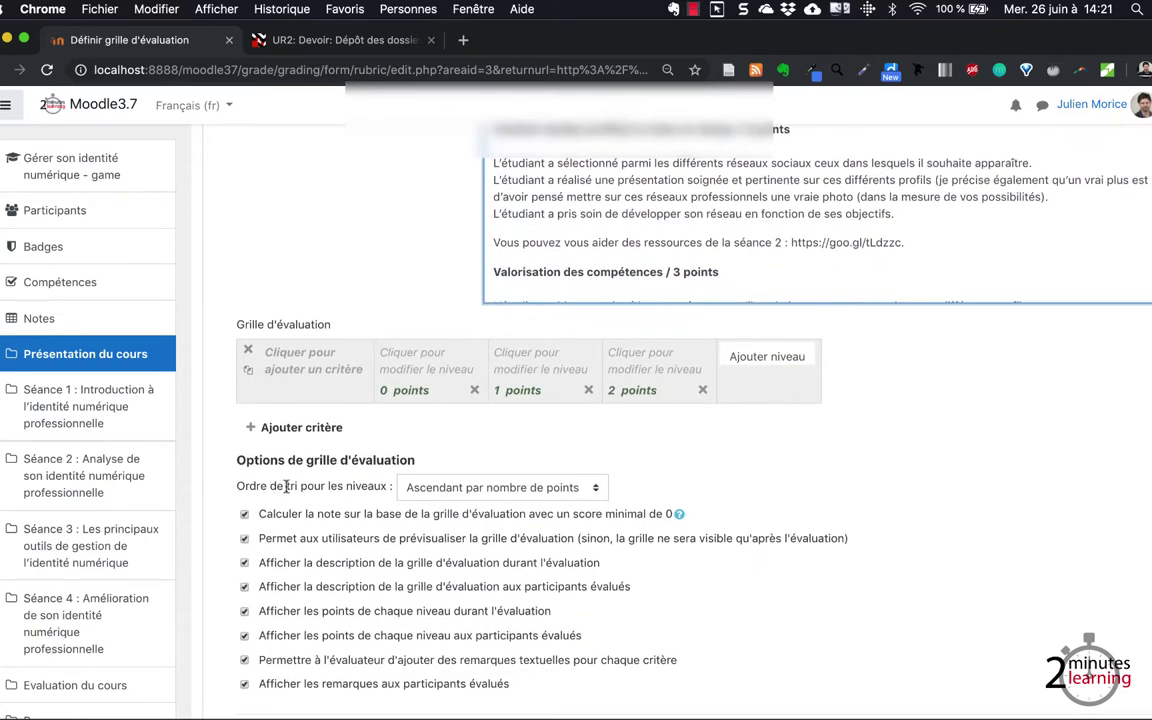
# Step: Copy the criterion name 'Présentation et ergonomie du dossier' from the grading page
pyautogui.click(314, 42)
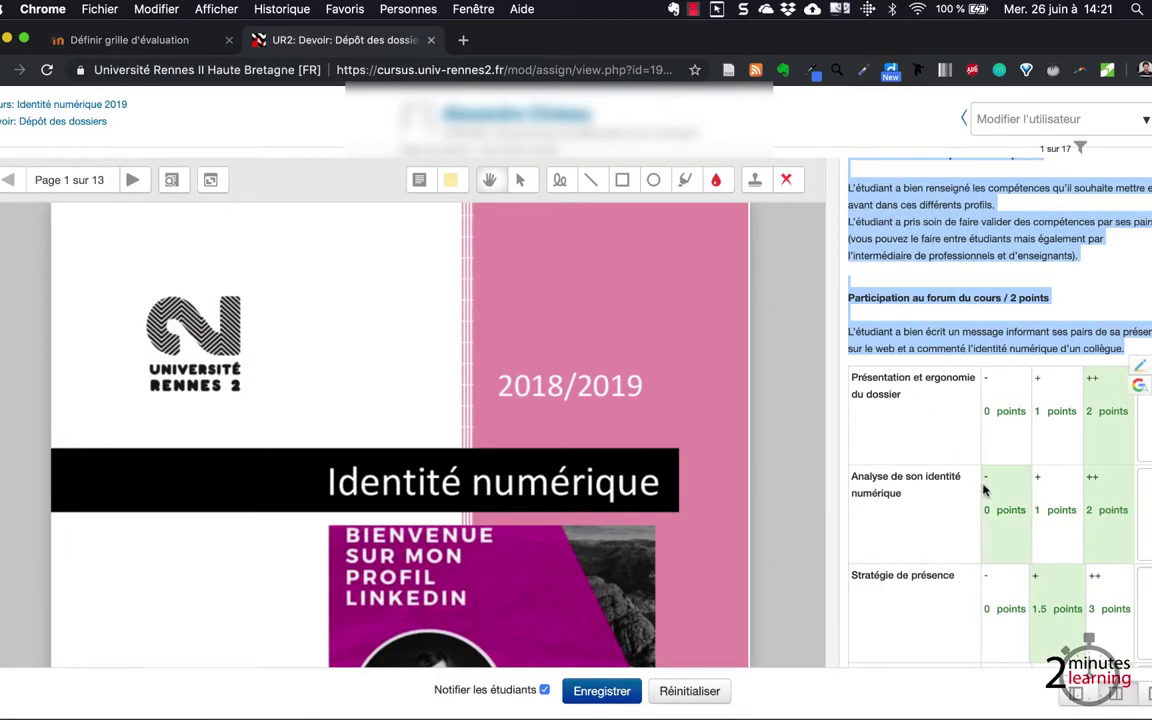
pyautogui.scroll(-1, 880, 360)
pyautogui.scroll(-1, 927, 364)
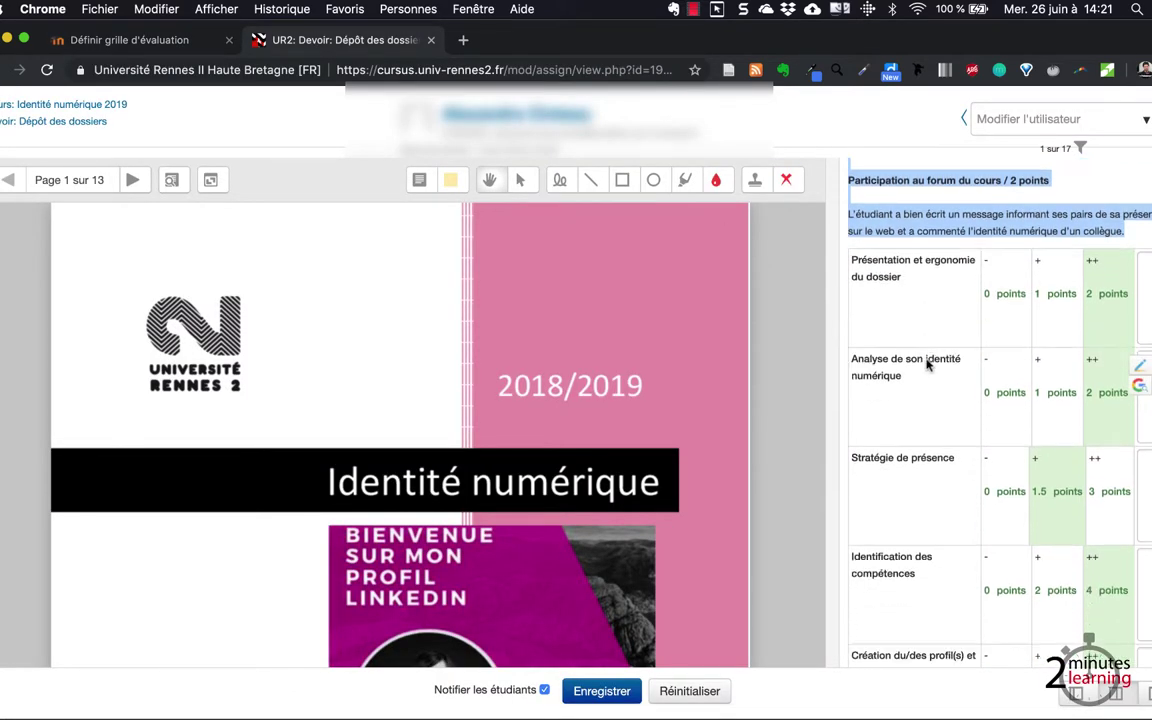
pyautogui.scroll(-2, 898, 380)
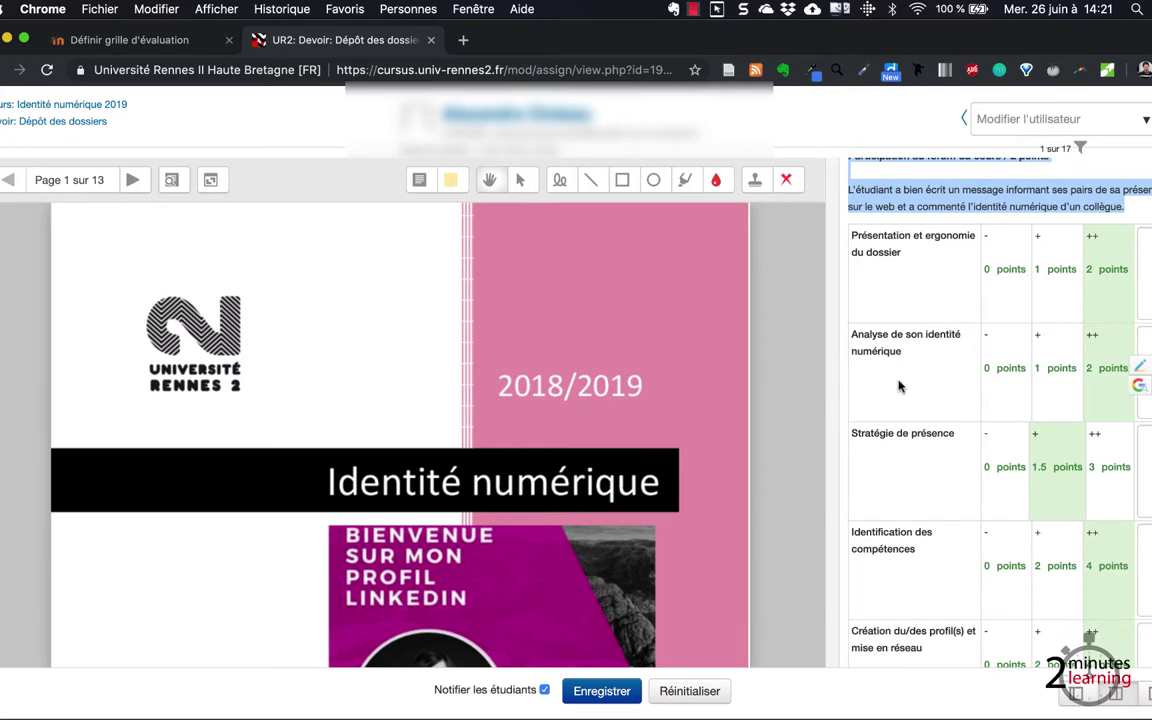
pyautogui.scroll(2, 898, 340)
pyautogui.click(913, 292)
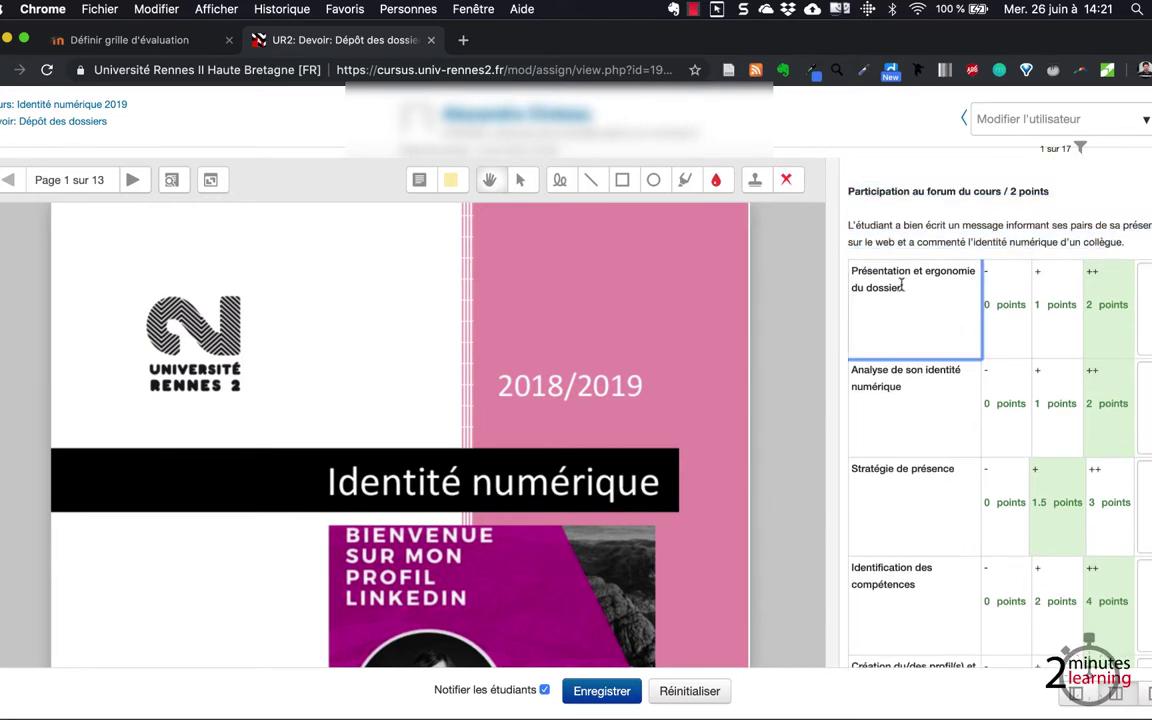
pyautogui.moveTo(903, 287); pyautogui.dragTo(851, 270)
pyautogui.press('super+c')
pyautogui.click(140, 40)
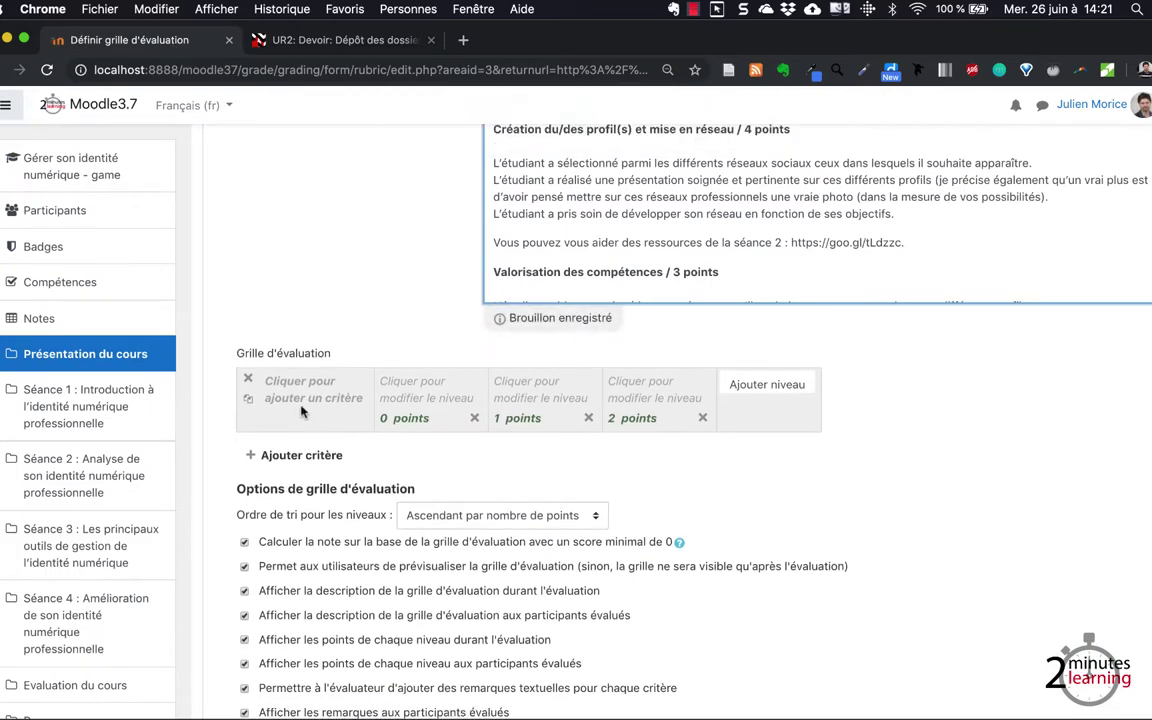
# Step: Name the first criterion 'Présentation et ergonomie du dossier' with levels -, +, ++ at 0, 1, 2 points
pyautogui.click(303, 405)
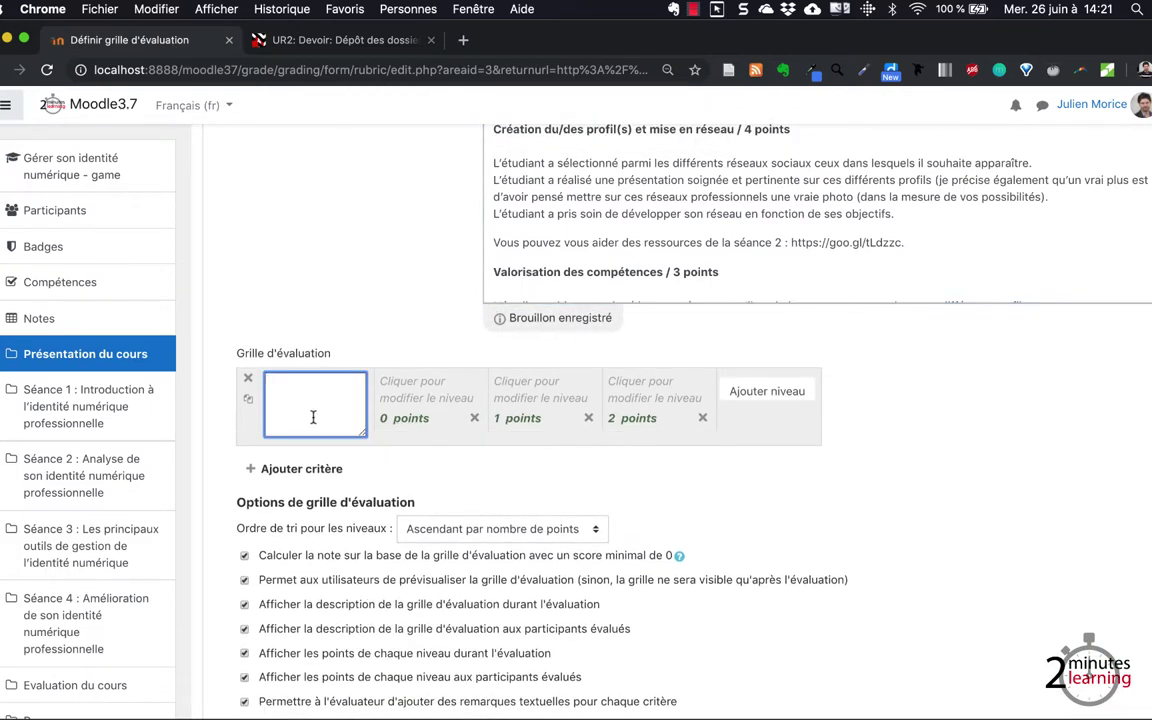
pyautogui.press('super+v')
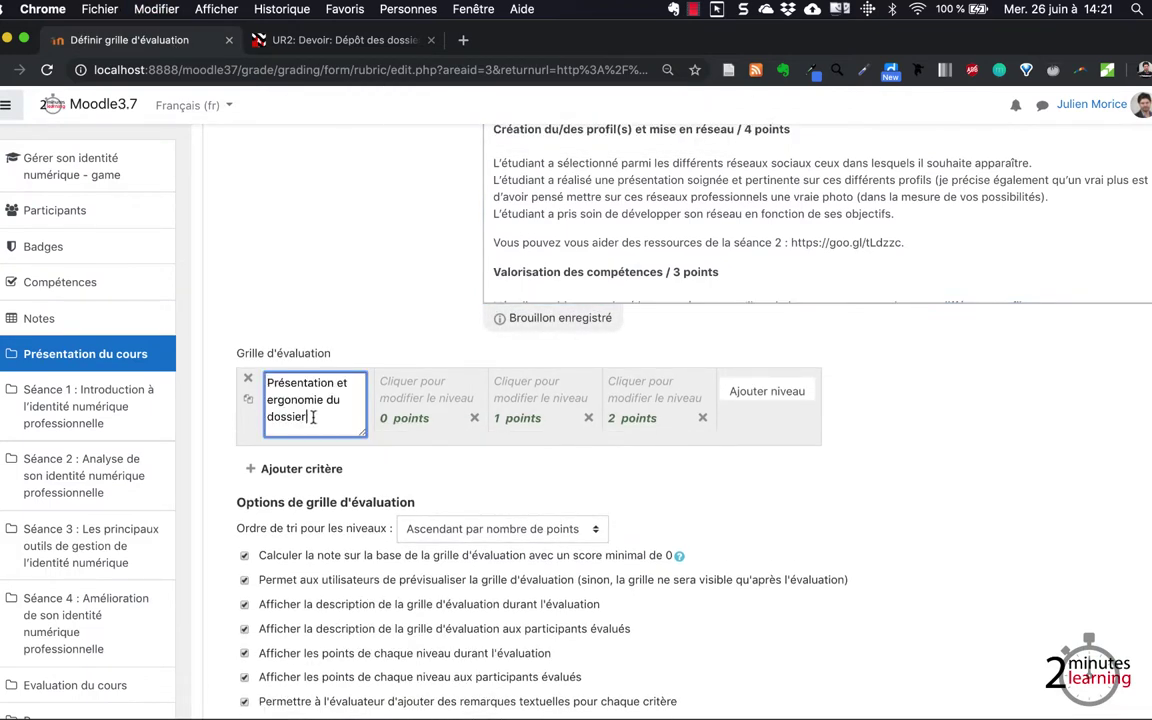
pyautogui.click(443, 405)
pyautogui.click(430, 370)
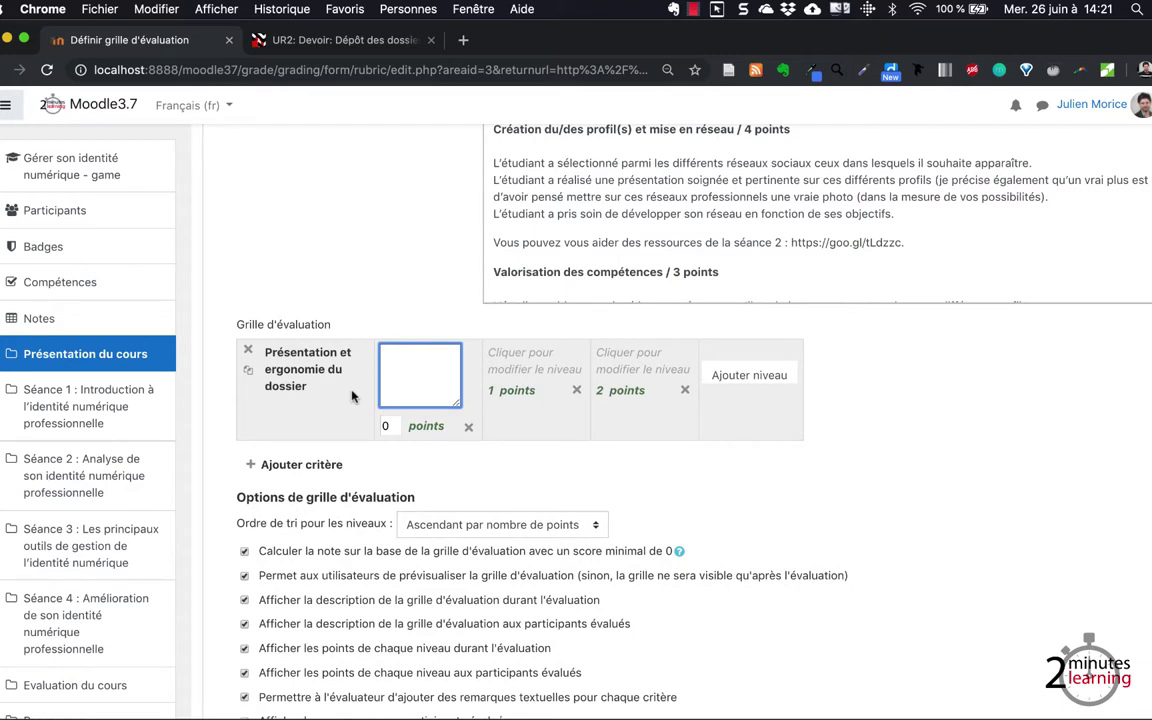
pyautogui.click(502, 378)
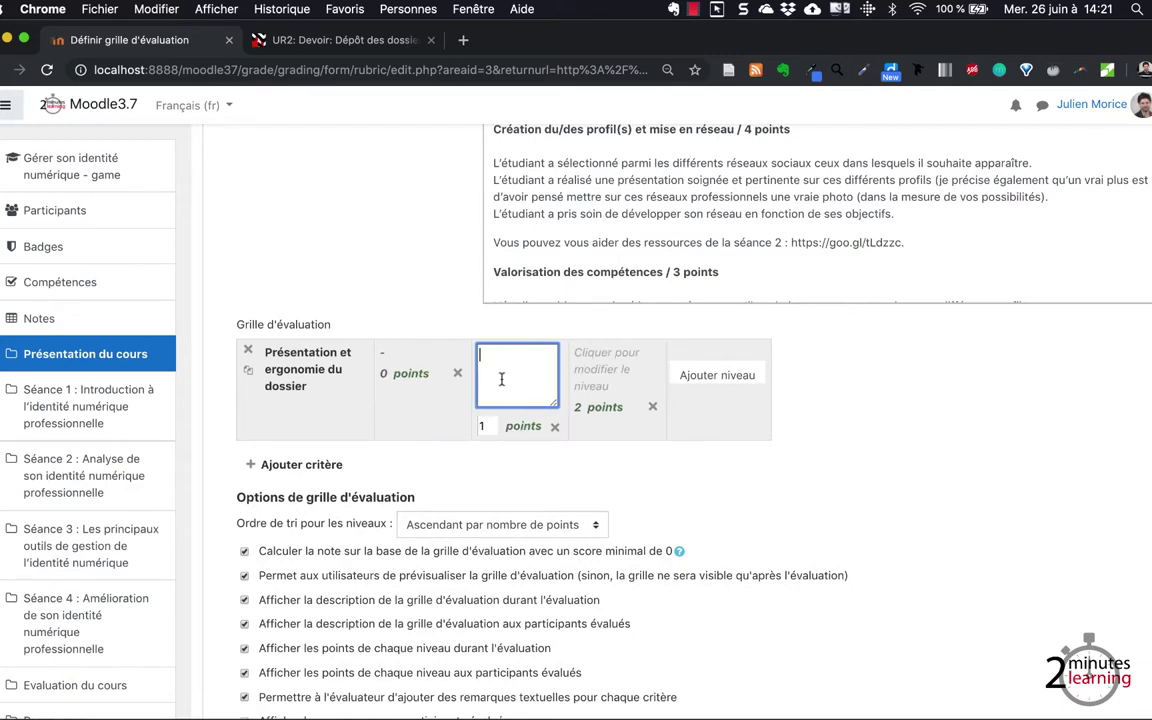
pyautogui.click(612, 384)
pyautogui.click(797, 399)
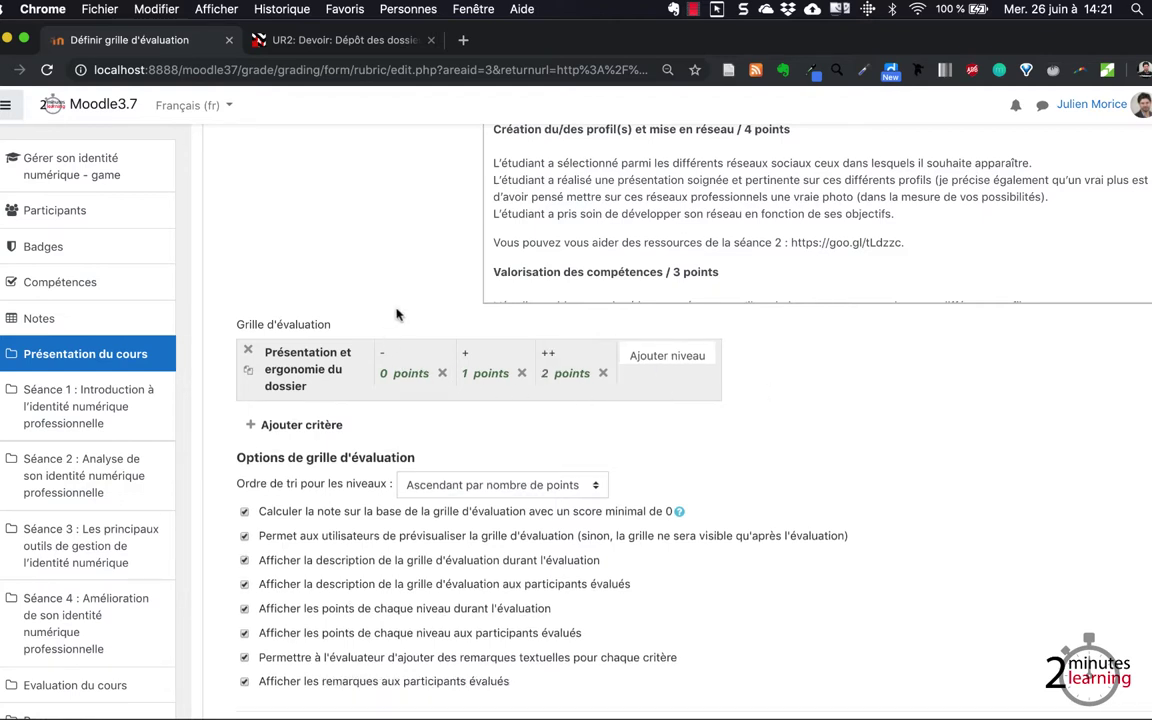
# Step: Add an Excellent level worth 4 points to the first criterion
pyautogui.click(647, 360)
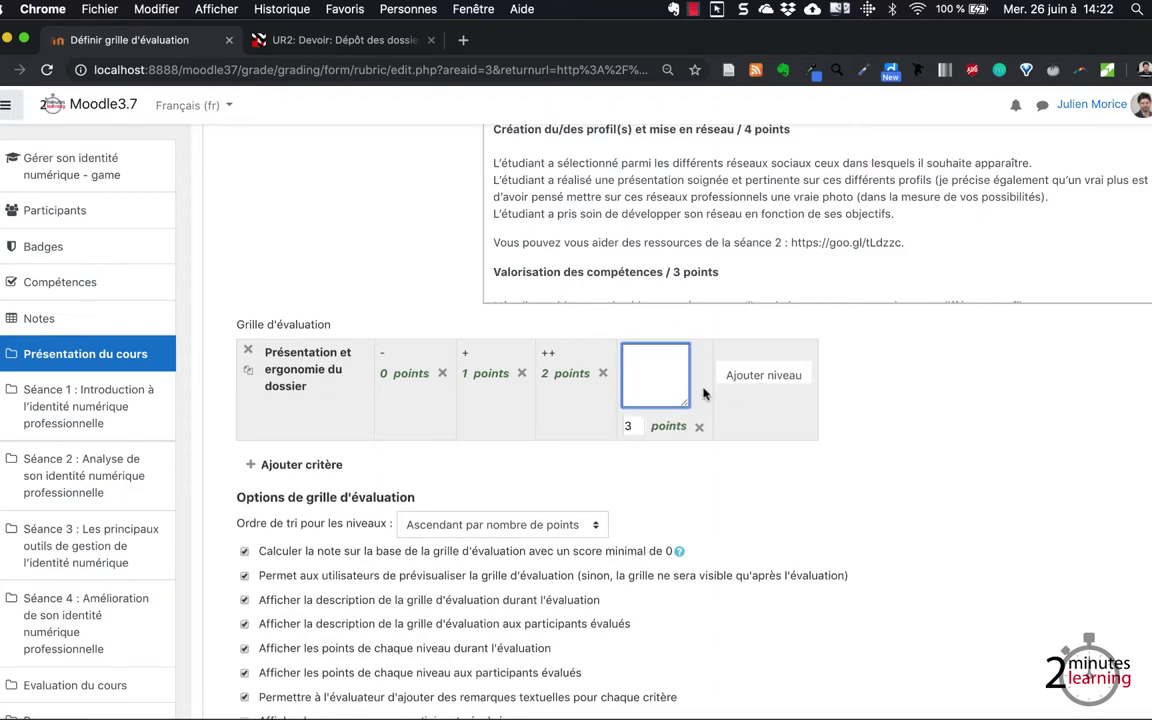
pyautogui.click(631, 426)
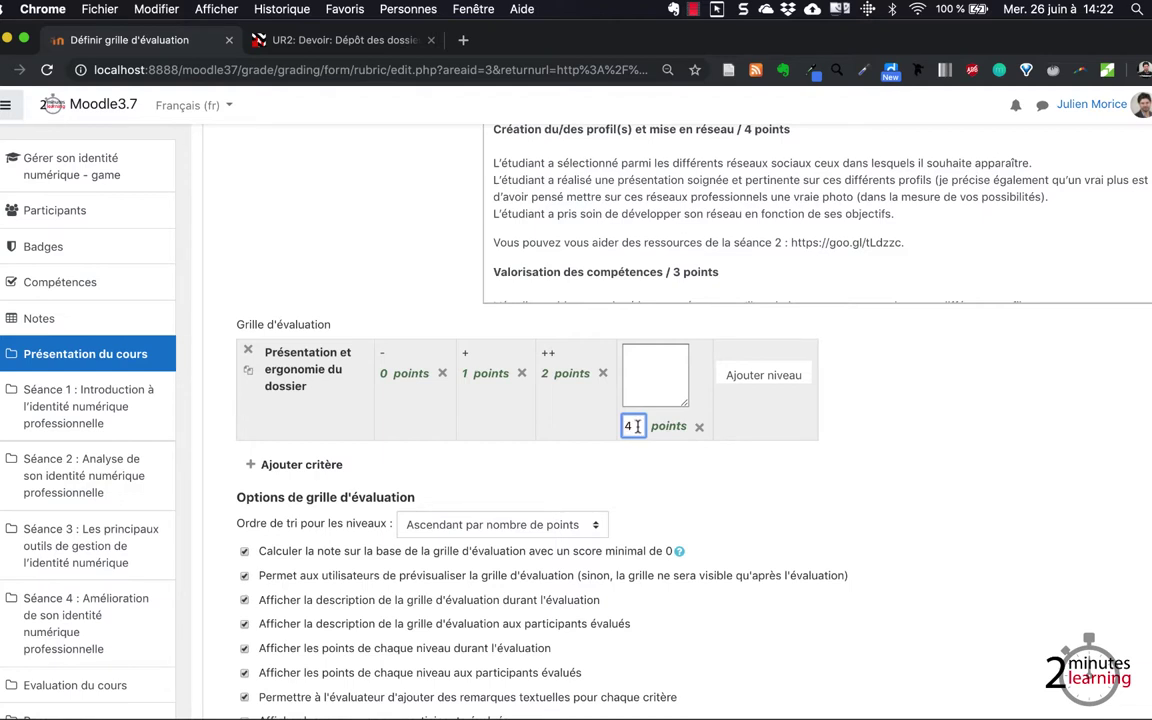
pyautogui.click(895, 406)
pyautogui.click(674, 366)
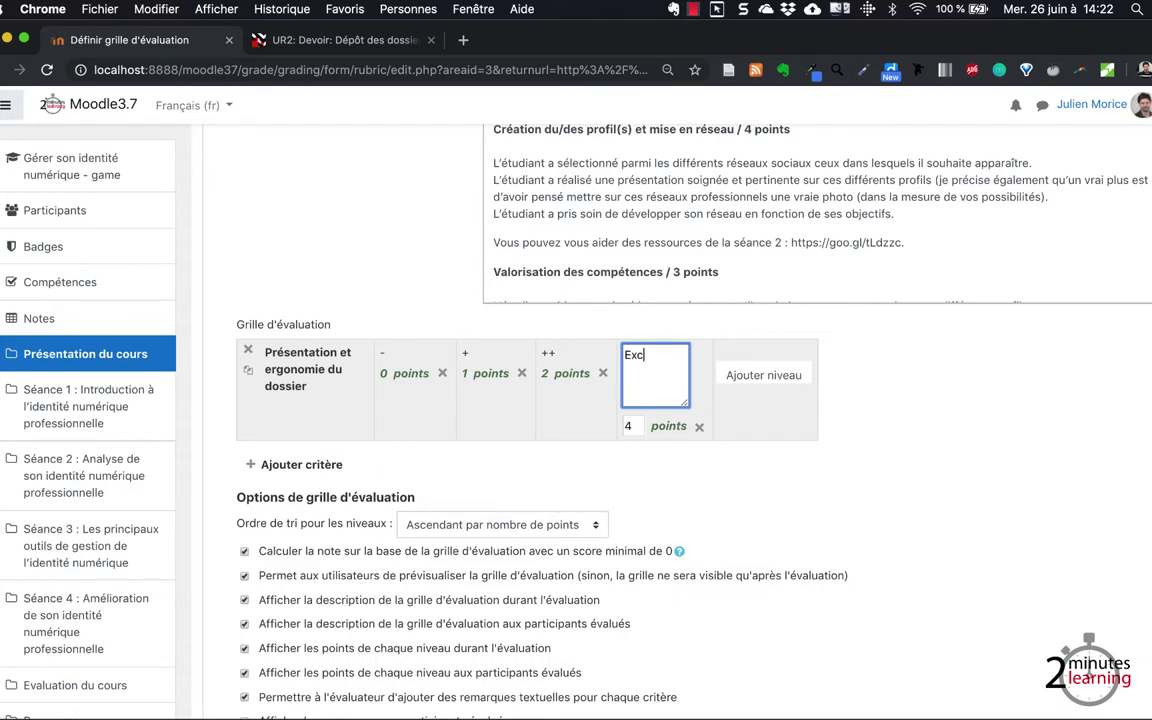
pyautogui.click(975, 404)
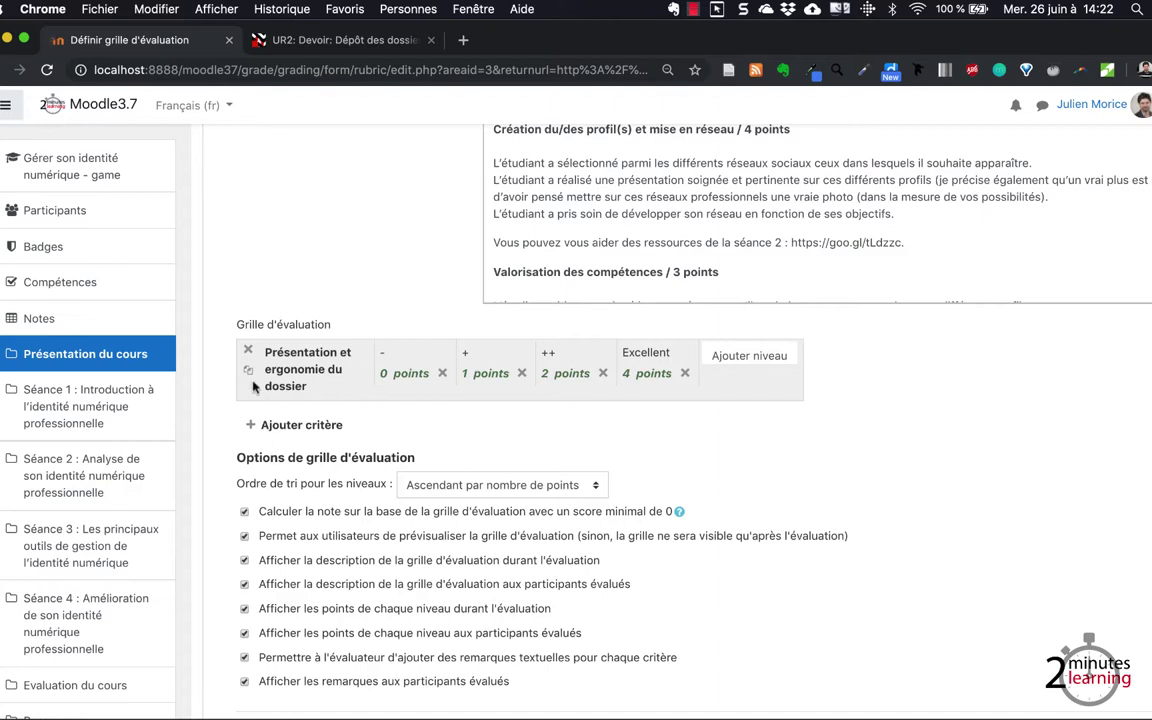
# Step: Add a second criterion without the 4-point level and begin entering its name
pyautogui.click(293, 426)
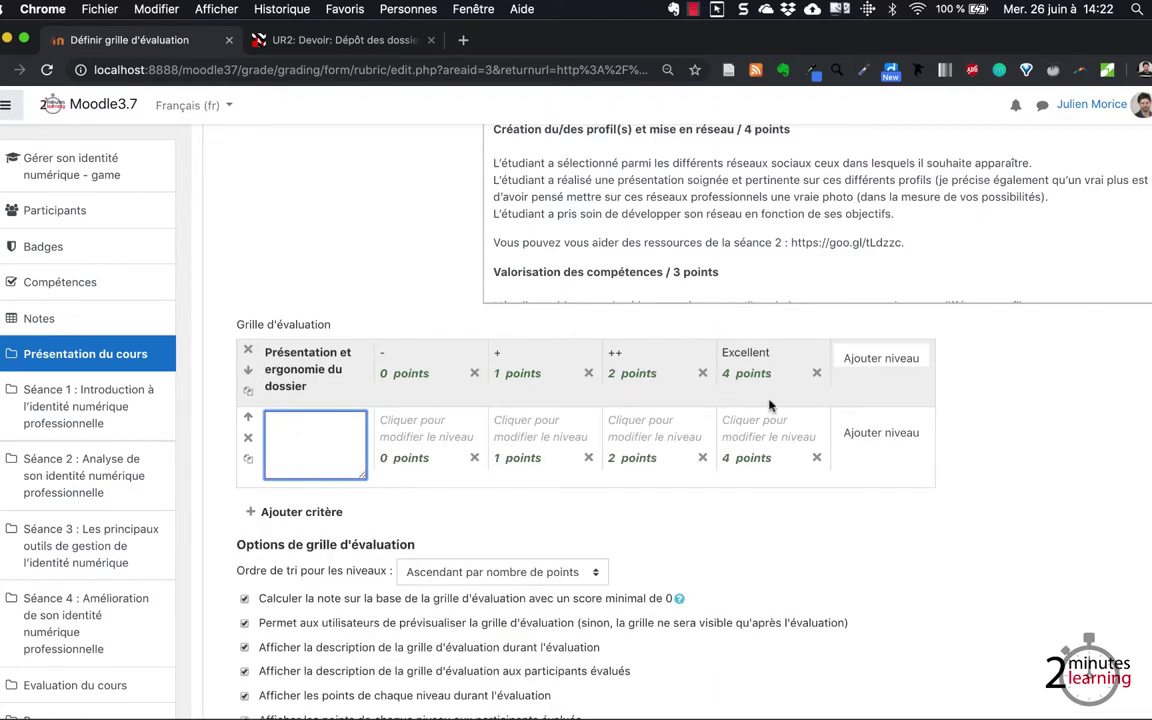
pyautogui.click(818, 459)
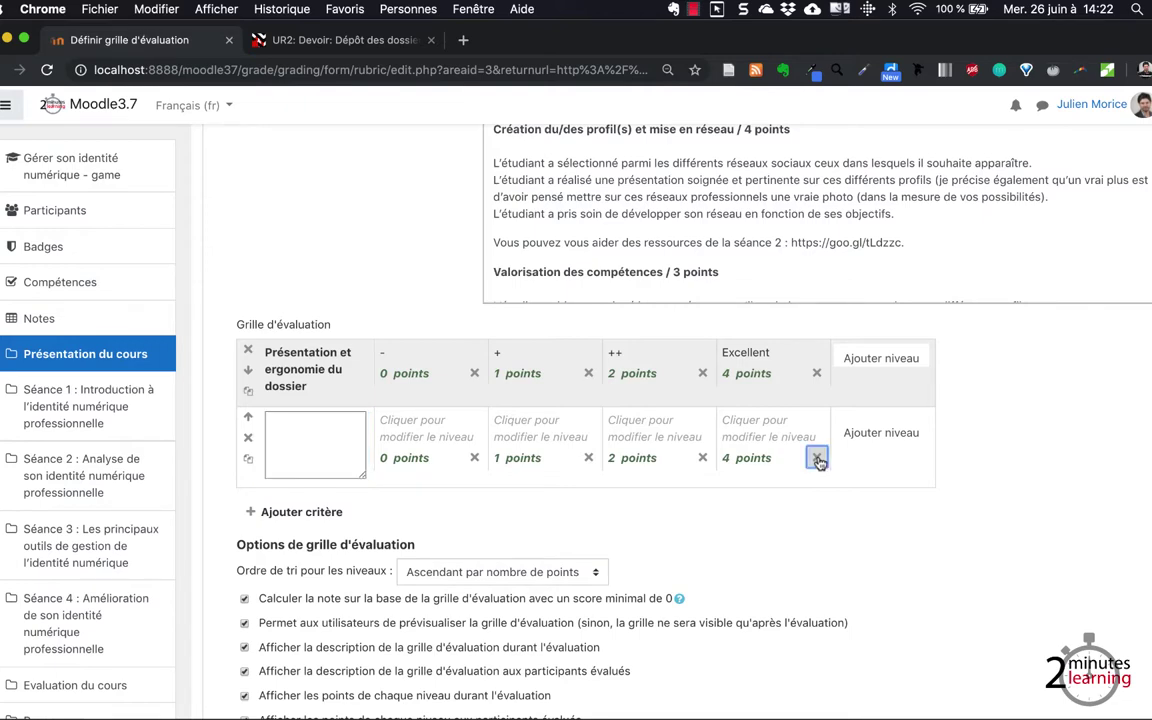
pyautogui.click(514, 495)
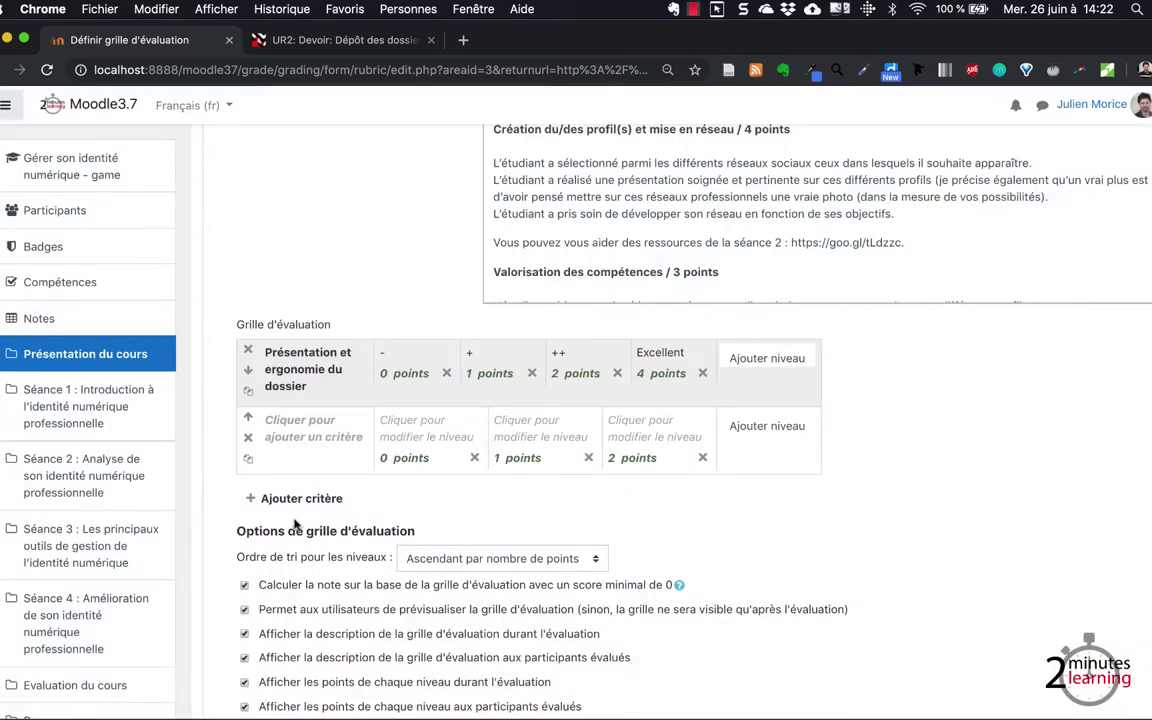
pyautogui.click(320, 436)
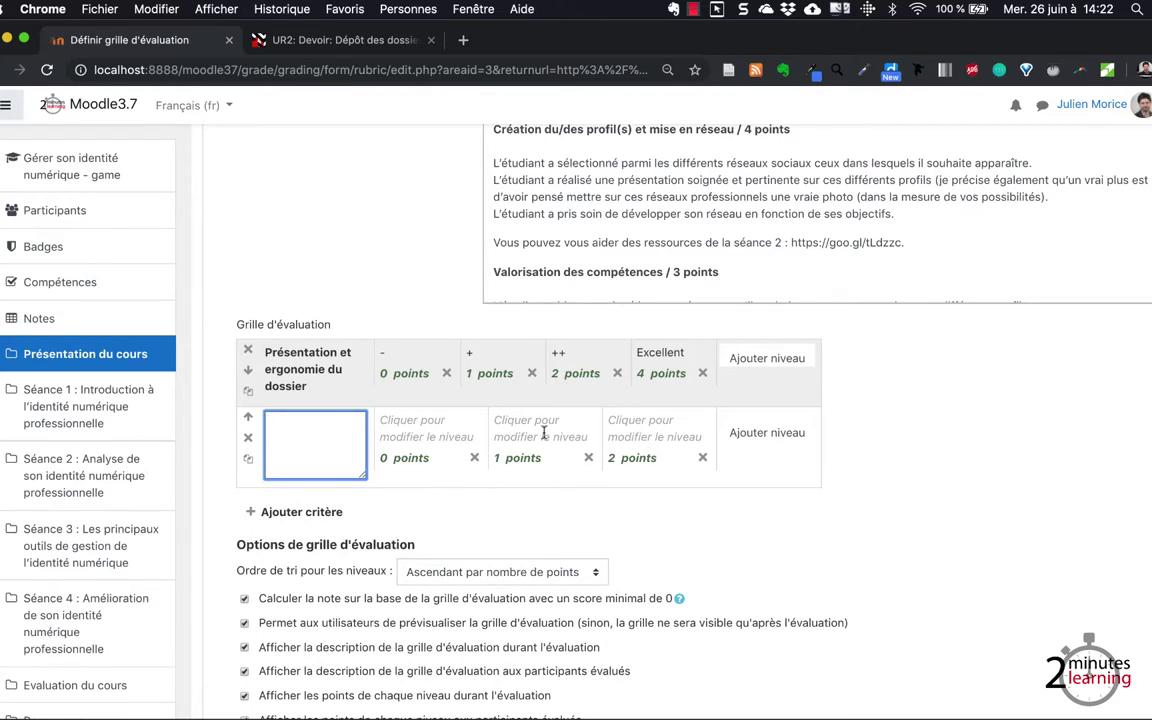
pyautogui.click(632, 457)
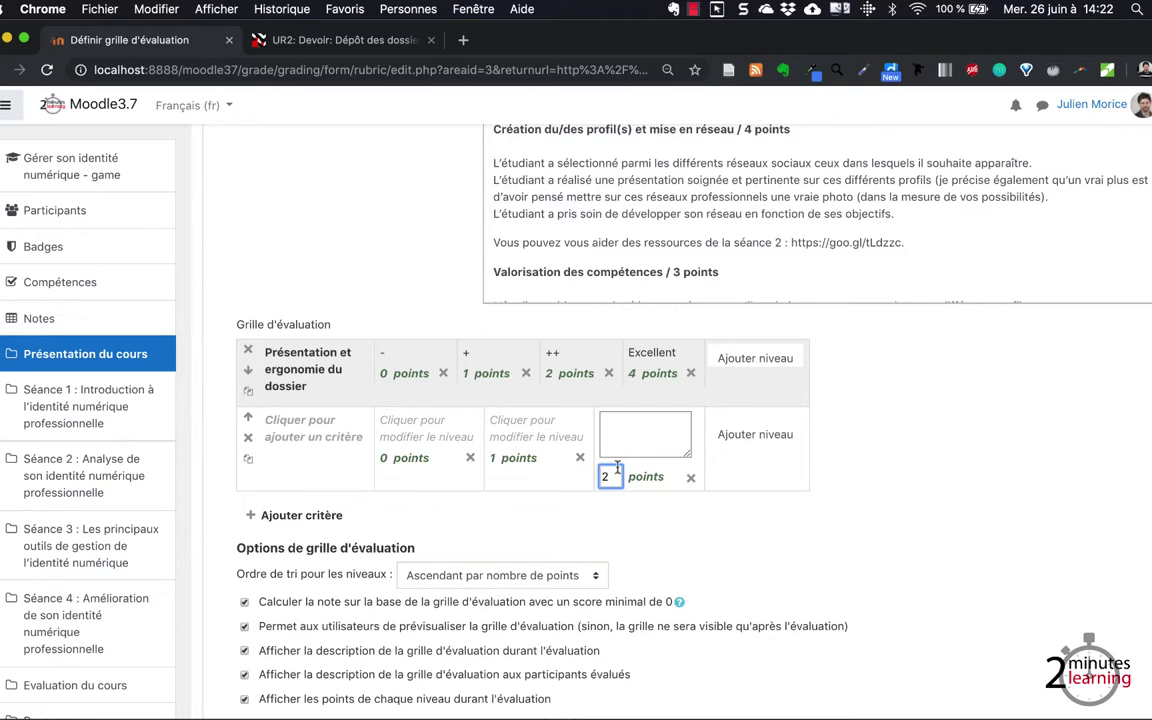
pyautogui.click(316, 432)
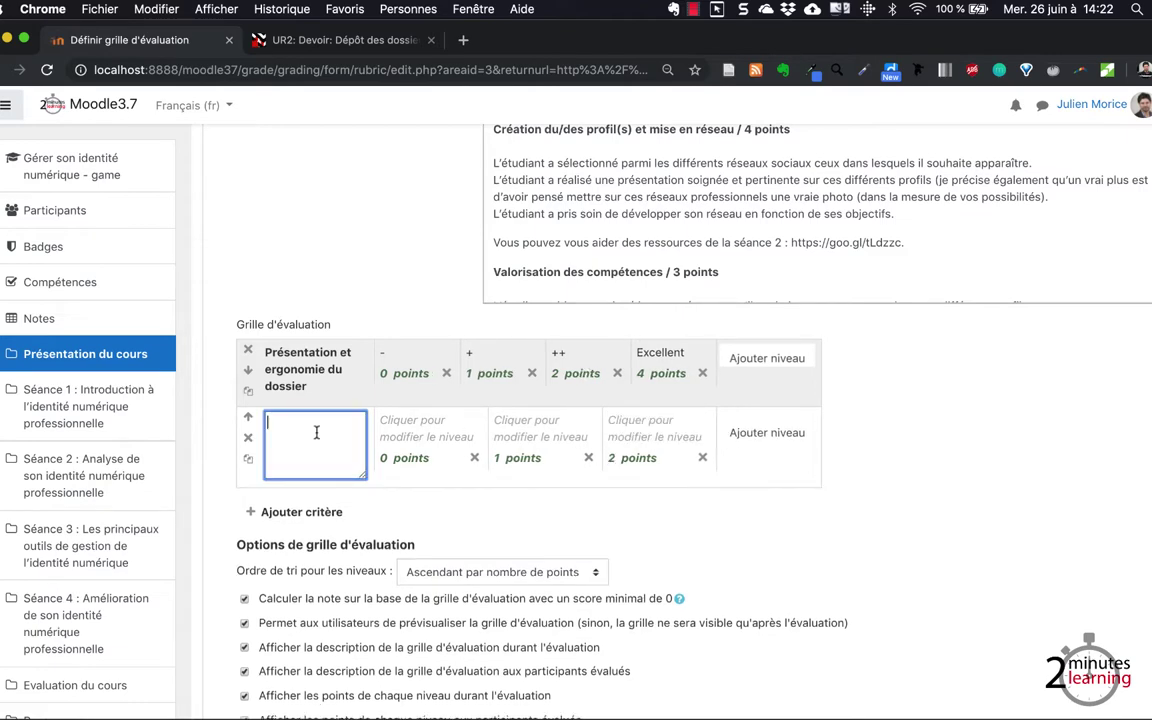
pyautogui.click(318, 40)
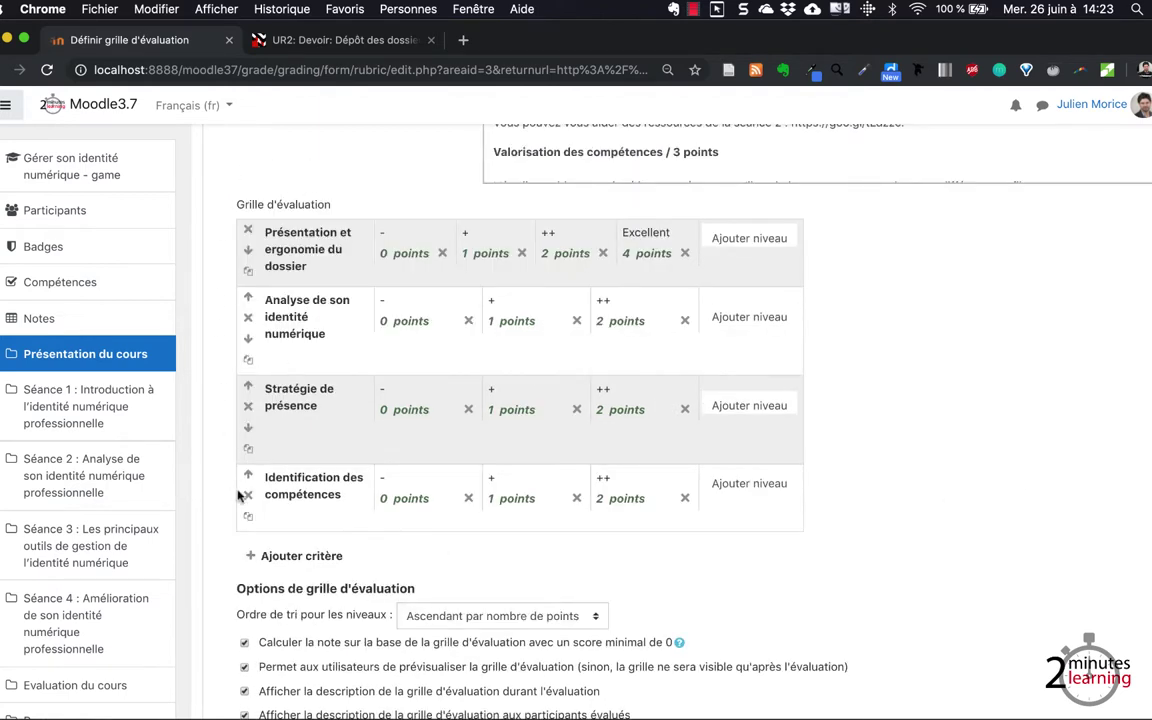
pyautogui.scroll(1, 980, 420)
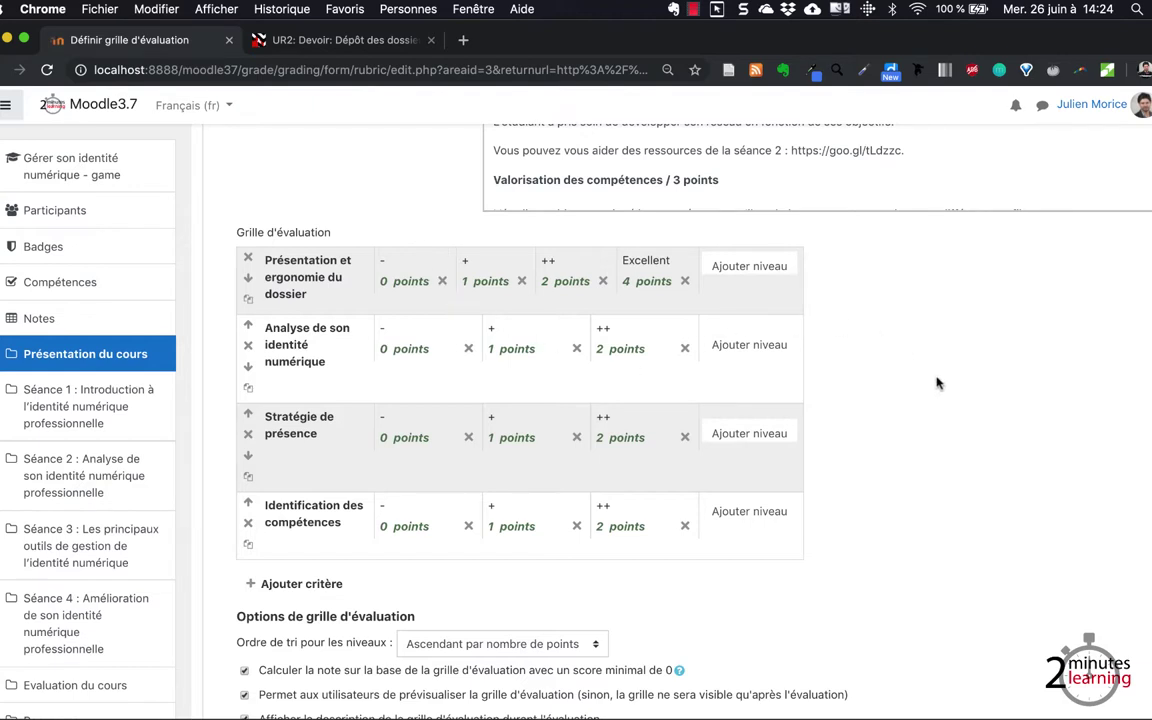
pyautogui.scroll(-5, 937, 383)
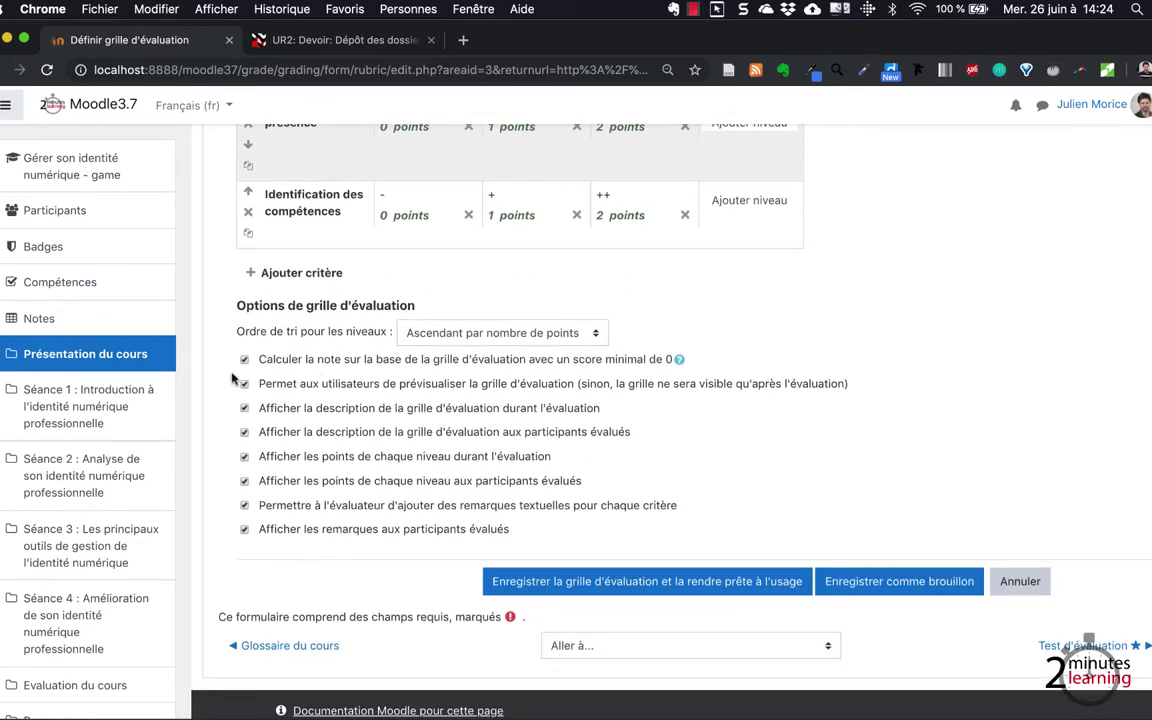
pyautogui.scroll(-1, 247, 470)
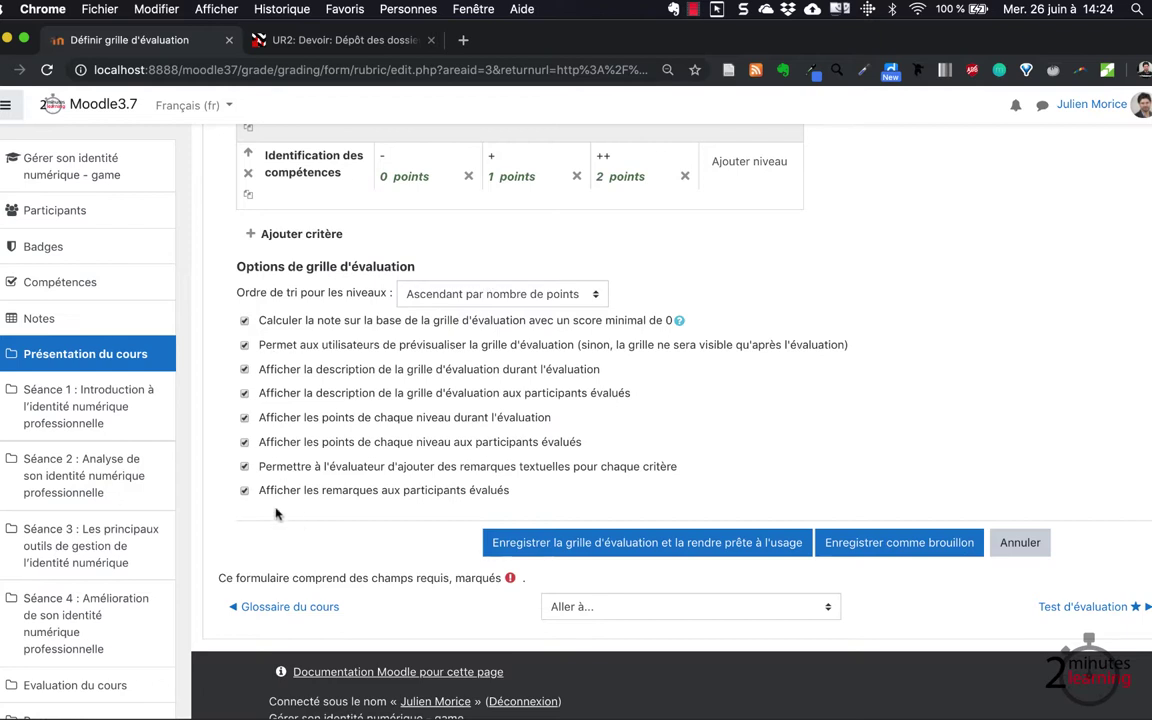
pyautogui.click(243, 319)
pyautogui.scroll(-1, 705, 329)
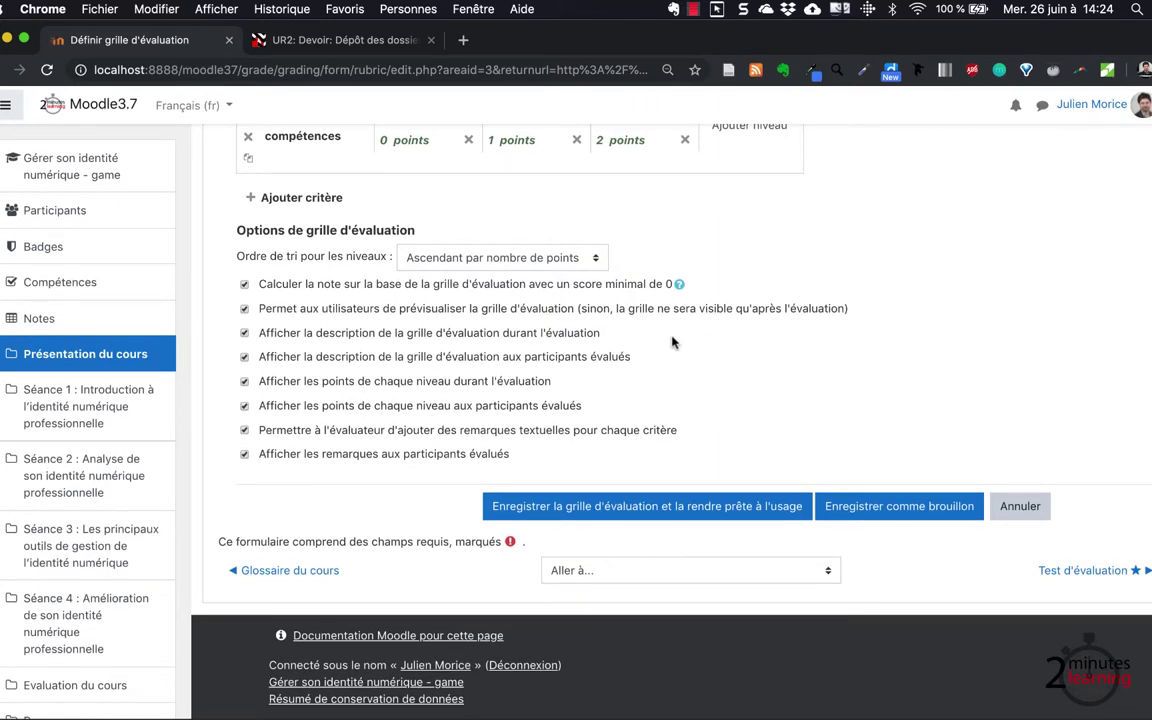
pyautogui.scroll(3, 674, 339)
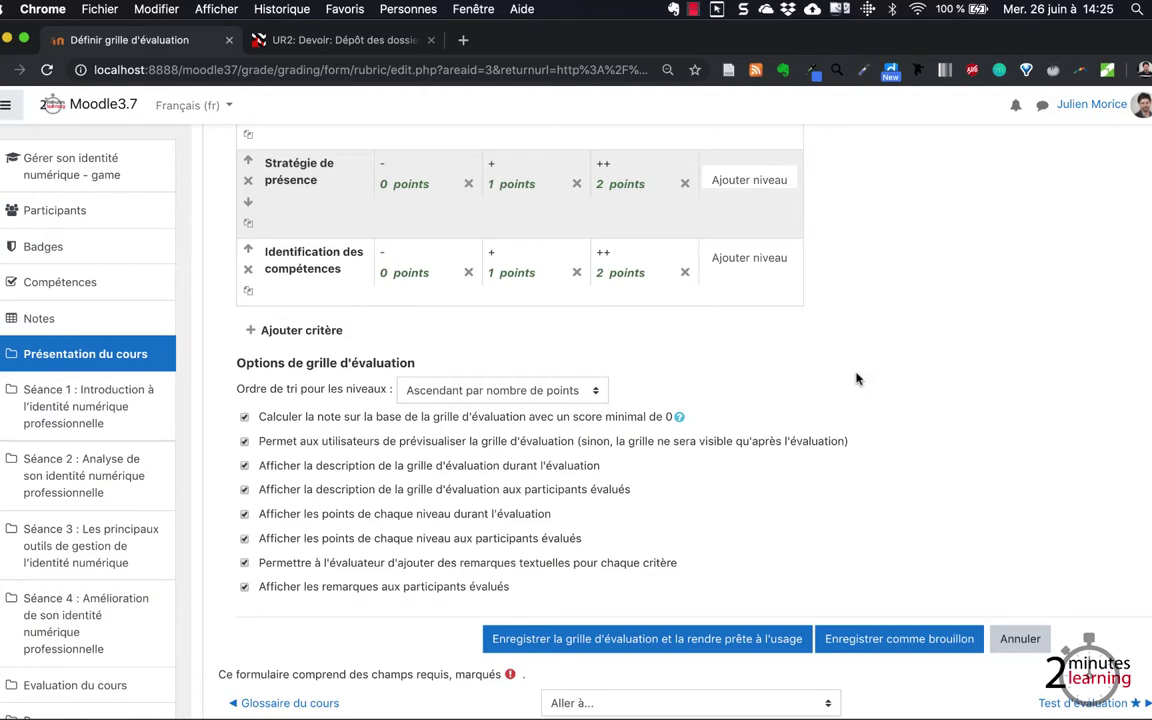
pyautogui.scroll(-2, 856, 378)
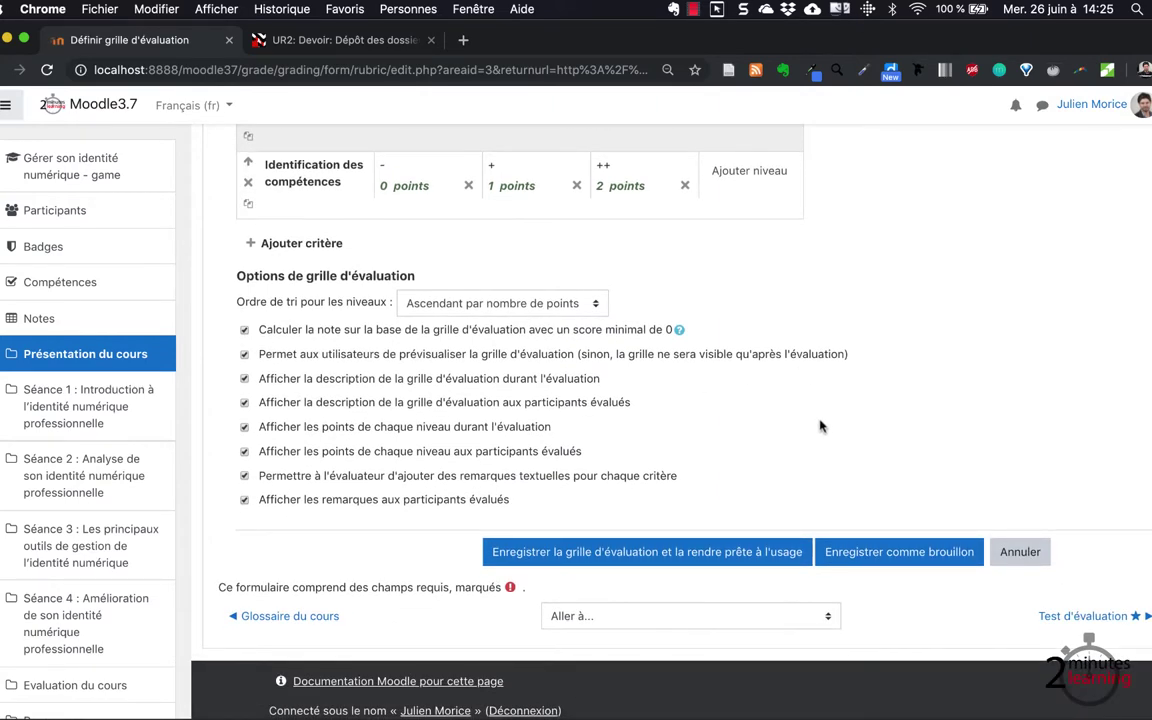
pyautogui.scroll(-1, 741, 385)
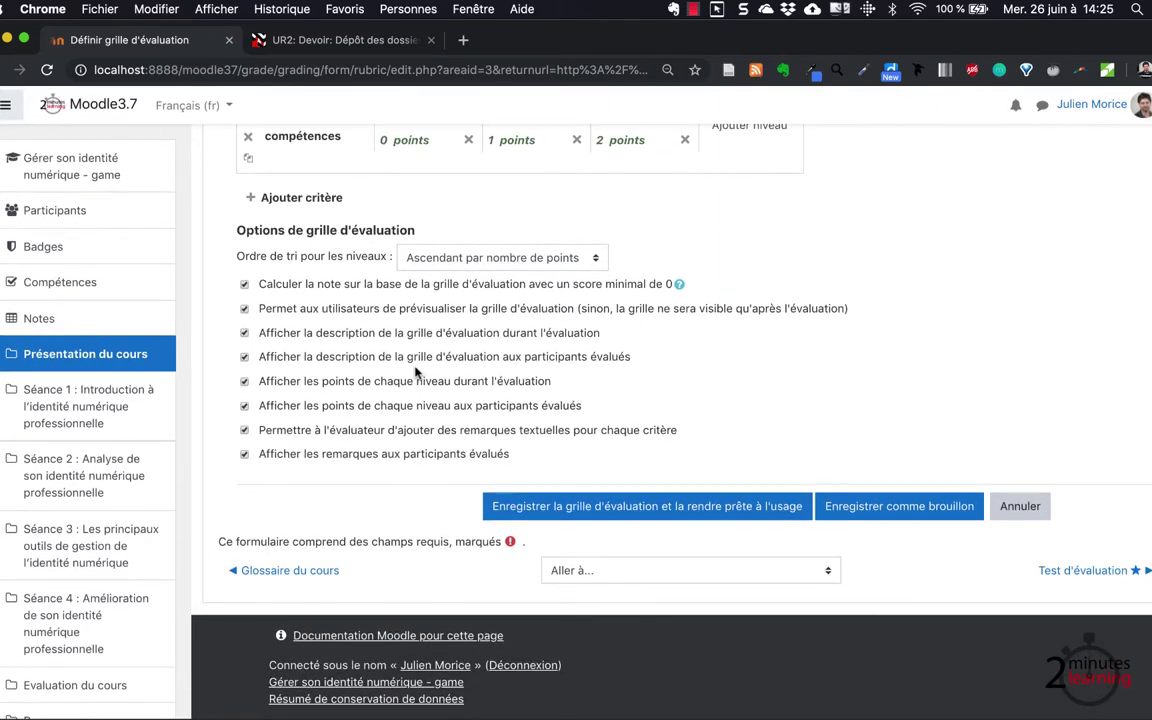
pyautogui.scroll(10, 738, 394)
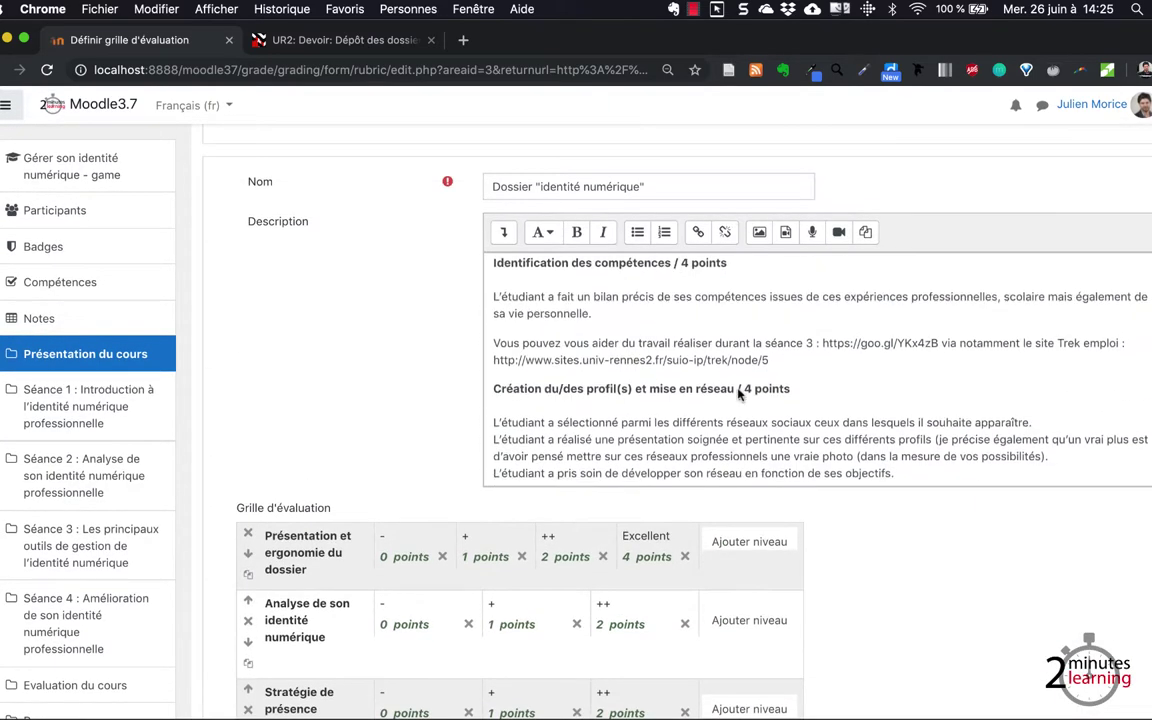
pyautogui.scroll(5, 746, 390)
pyautogui.scroll(-1, 672, 402)
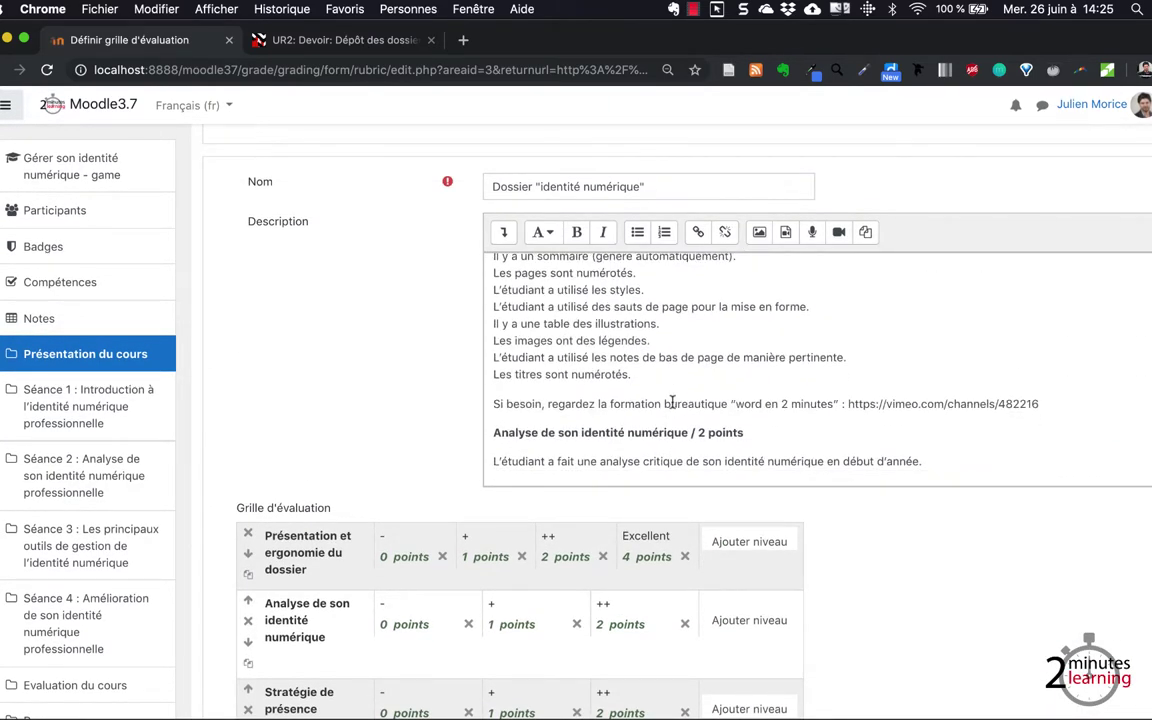
pyautogui.scroll(-15, 672, 402)
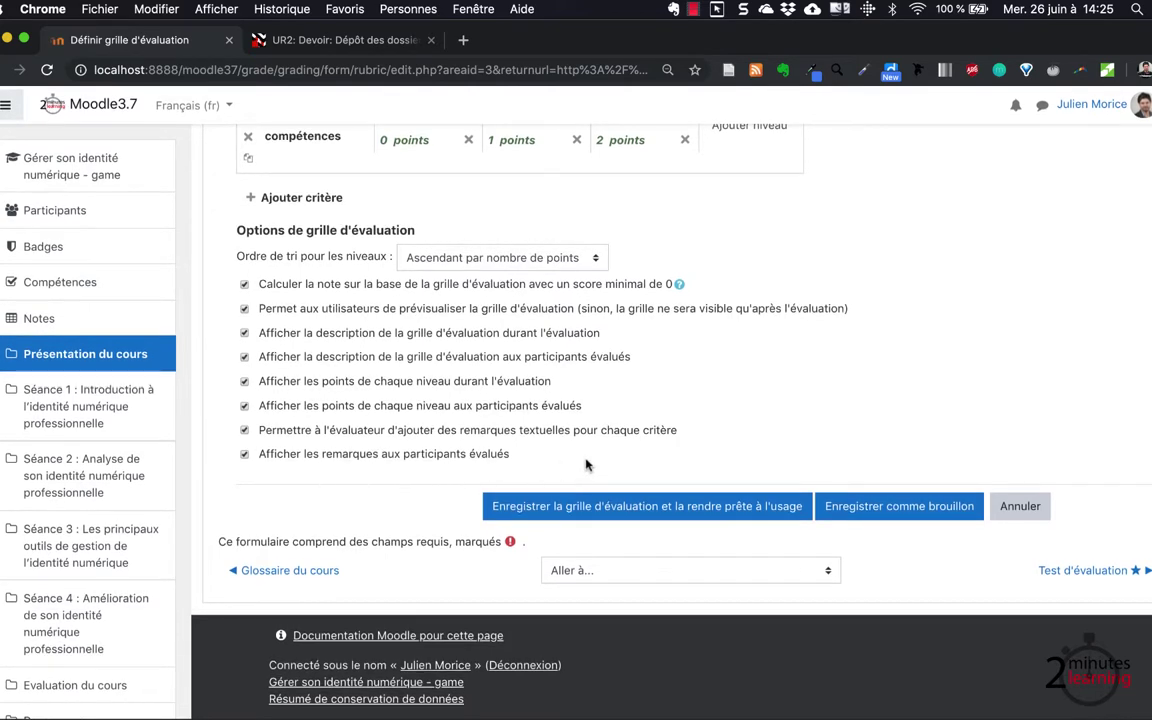
pyautogui.scroll(3, 586, 464)
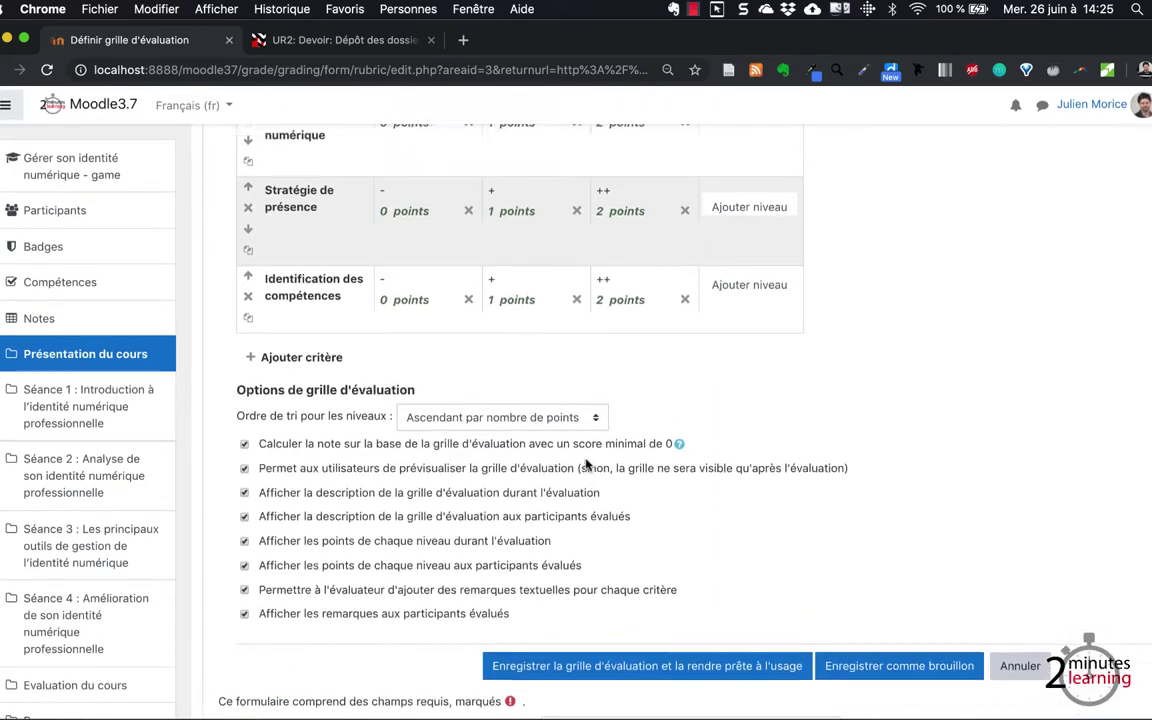
pyautogui.scroll(-3, 586, 464)
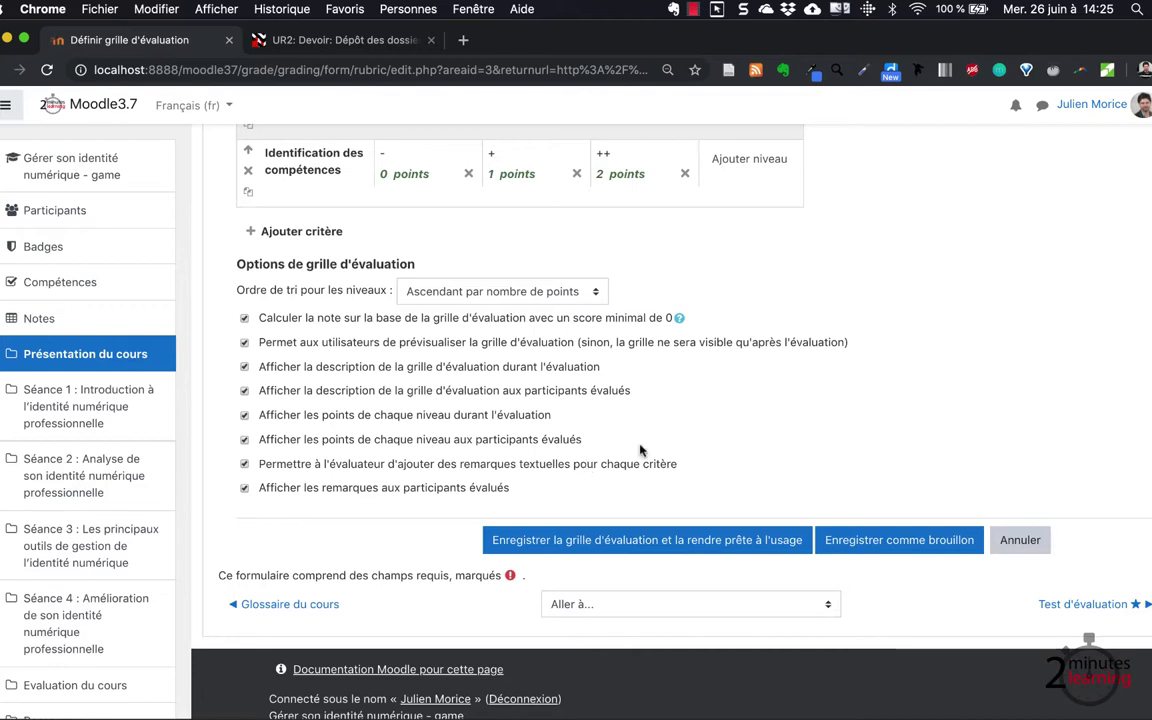
# Step: Save the rubric as ready for use and switch Chrome to the student's profile
pyautogui.click(624, 549)
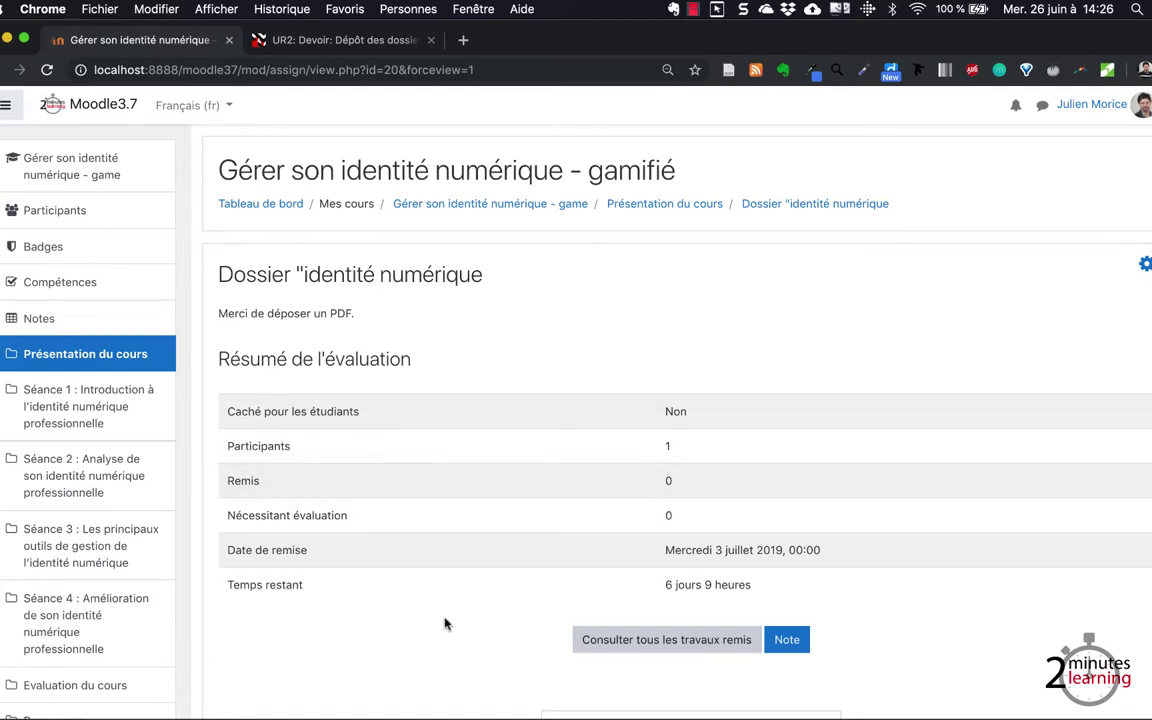
pyautogui.click(403, 9)
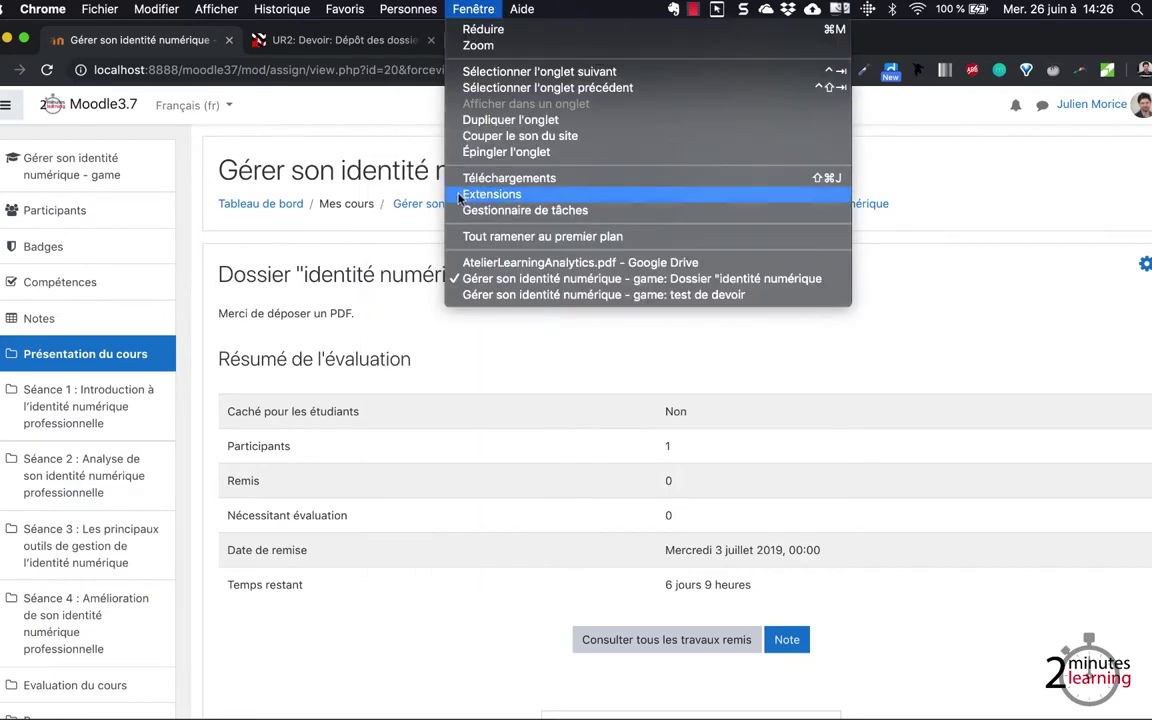
pyautogui.click(462, 293)
pyautogui.click(320, 400)
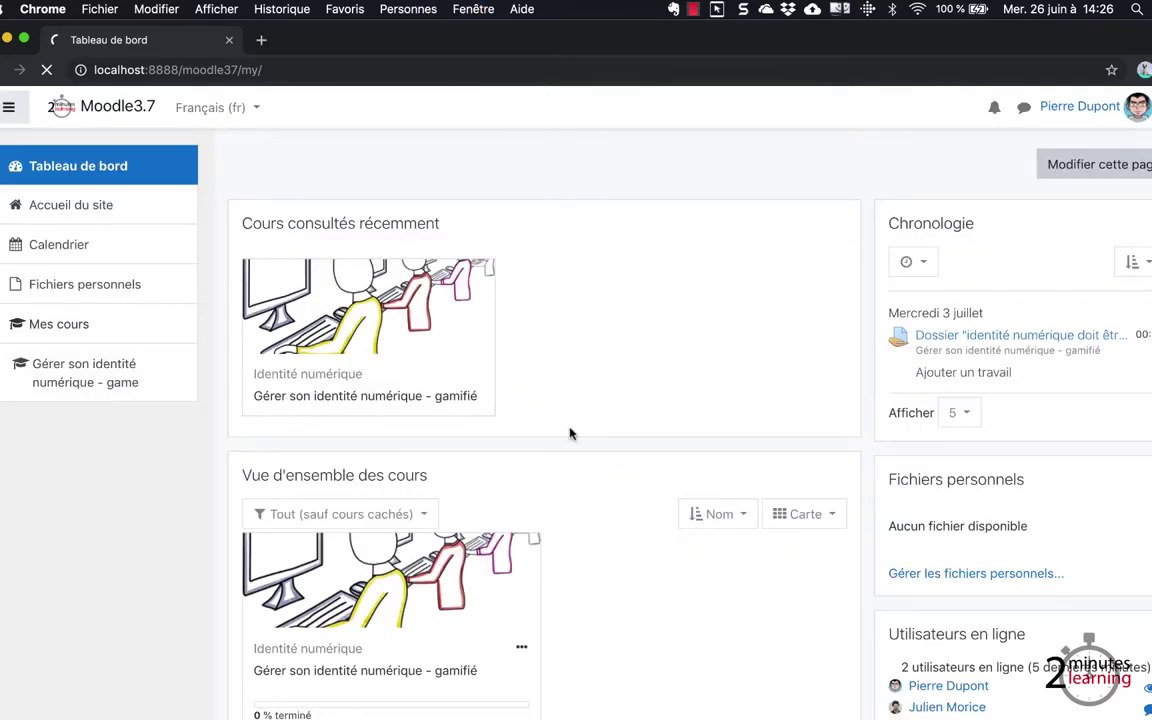
# Step: As the student, open 'Dossier identité numérique' and read through its criteria and rubric
pyautogui.scroll(-5, 478, 481)
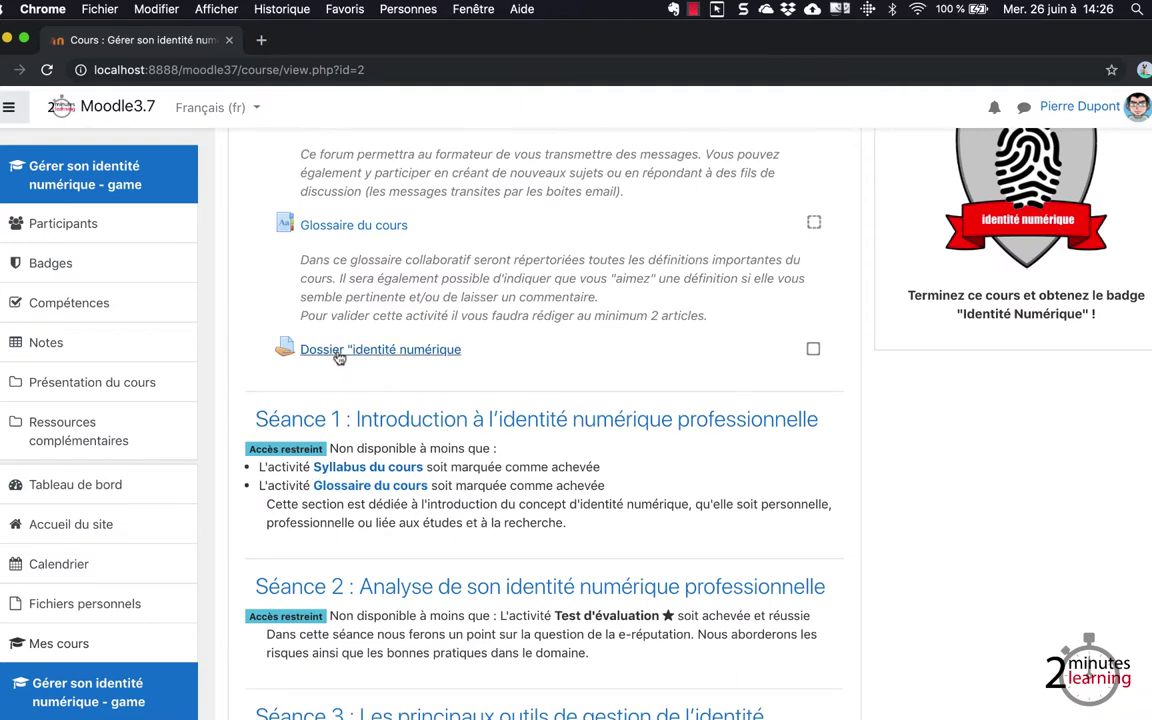
pyautogui.click(338, 354)
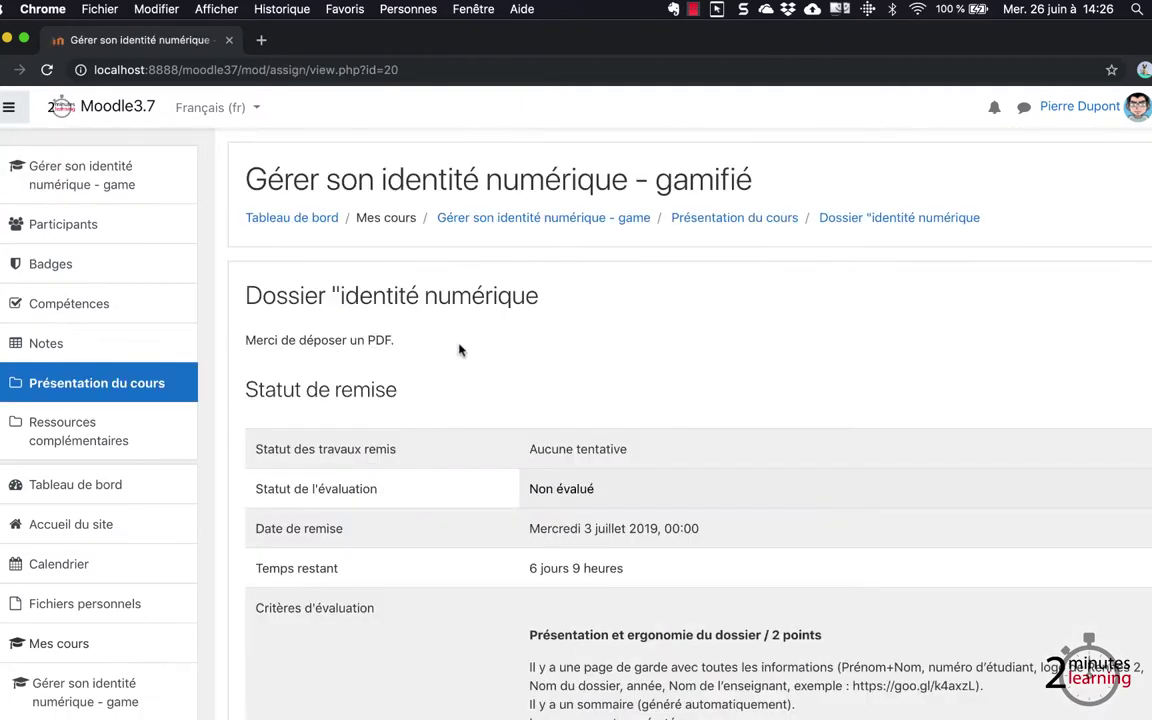
pyautogui.scroll(-4, 484, 356)
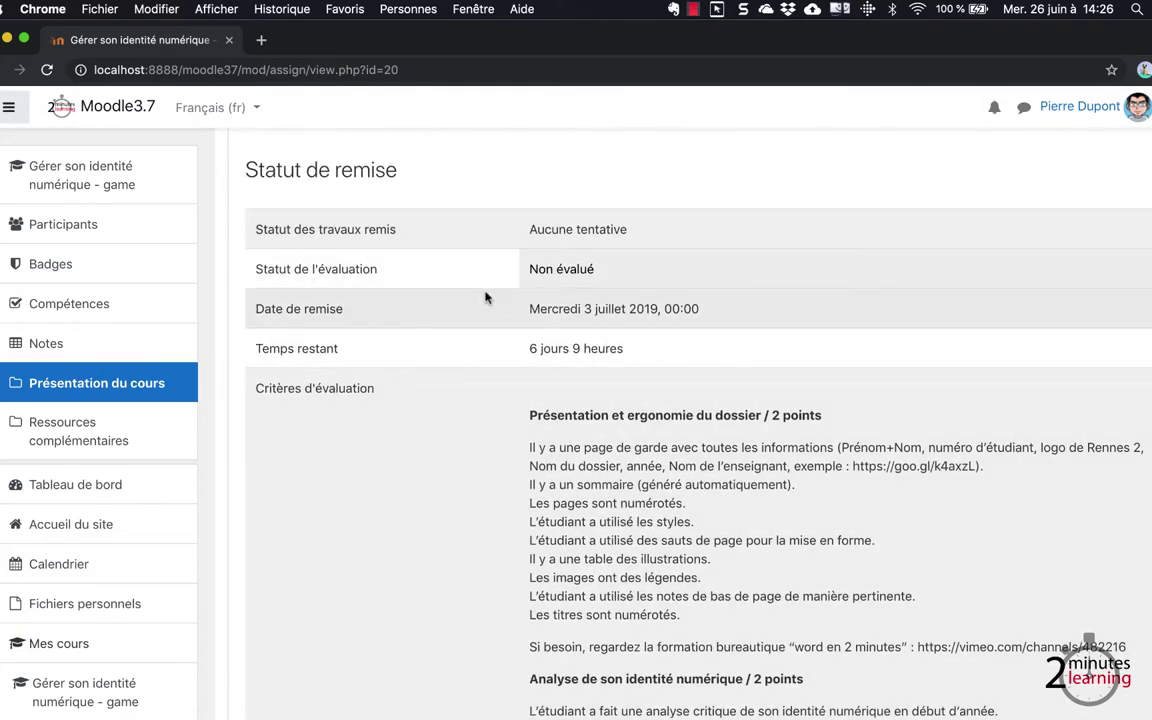
pyautogui.scroll(-2, 530, 305)
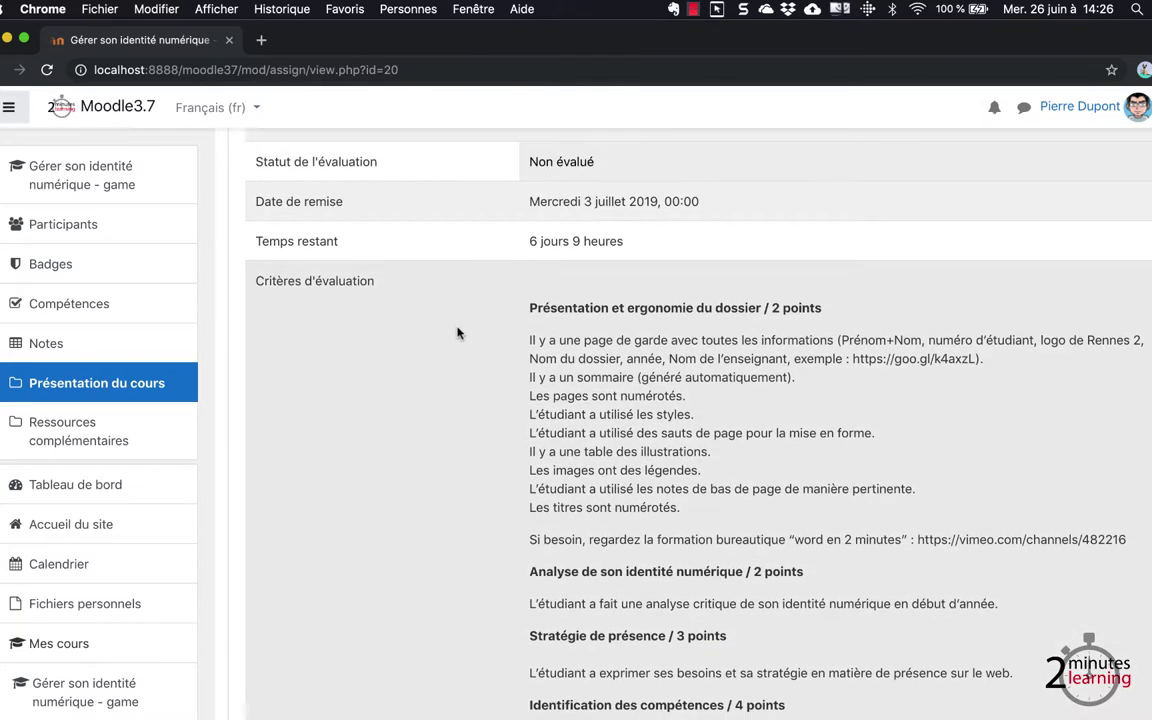
pyautogui.scroll(-3, 458, 193)
pyautogui.scroll(2, 458, 188)
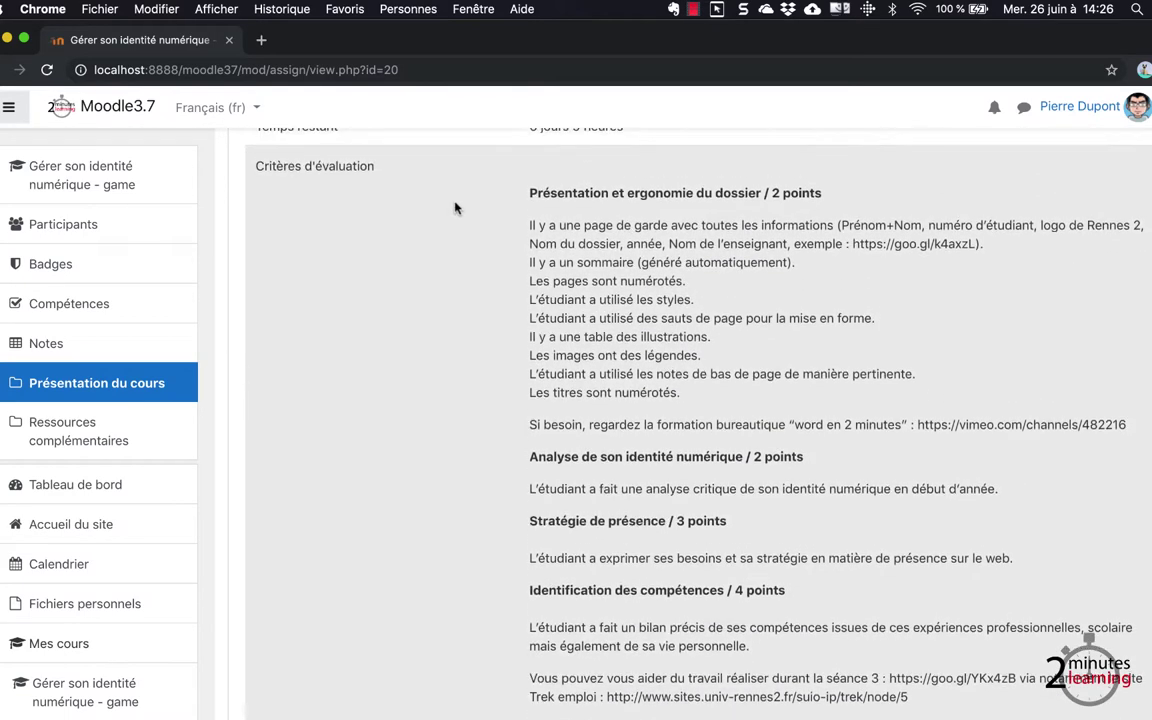
pyautogui.scroll(-15, 613, 312)
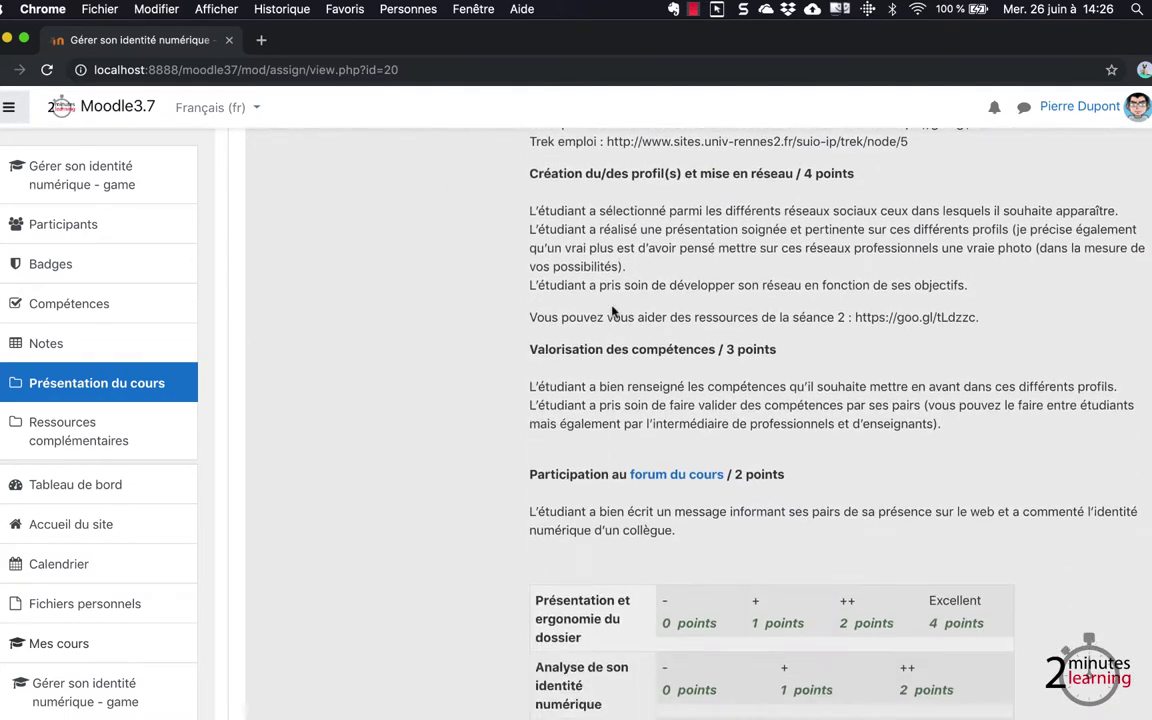
pyautogui.scroll(-6, 484, 305)
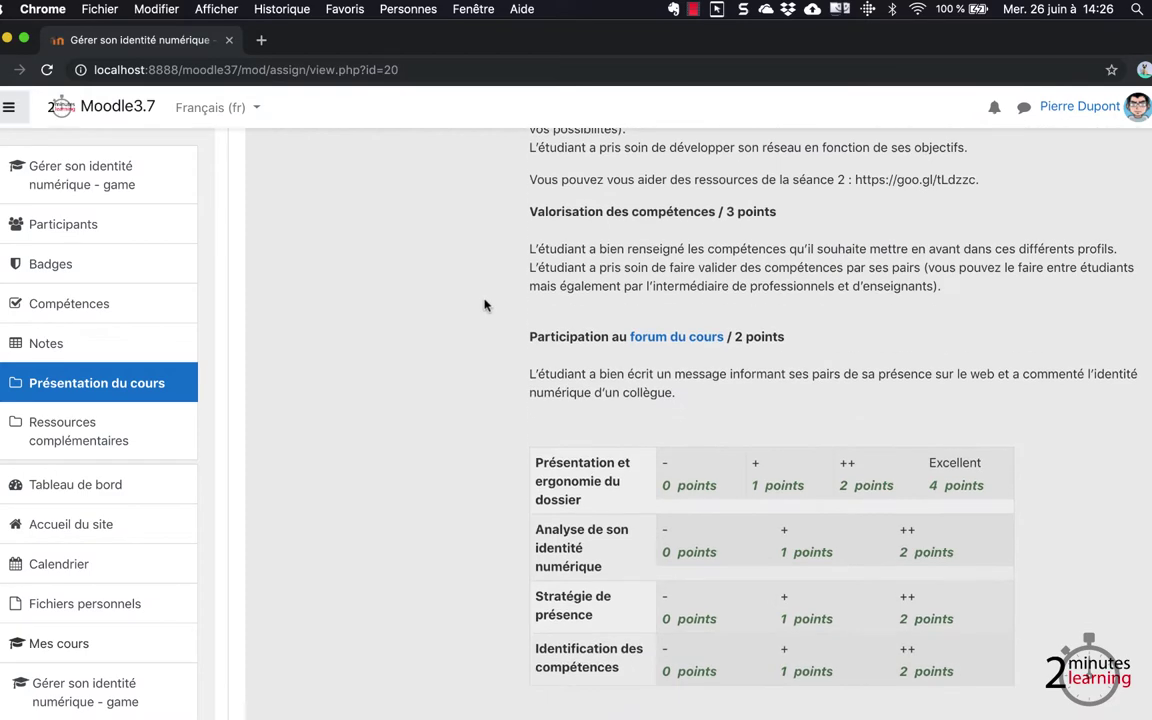
pyautogui.scroll(1, 620, 268)
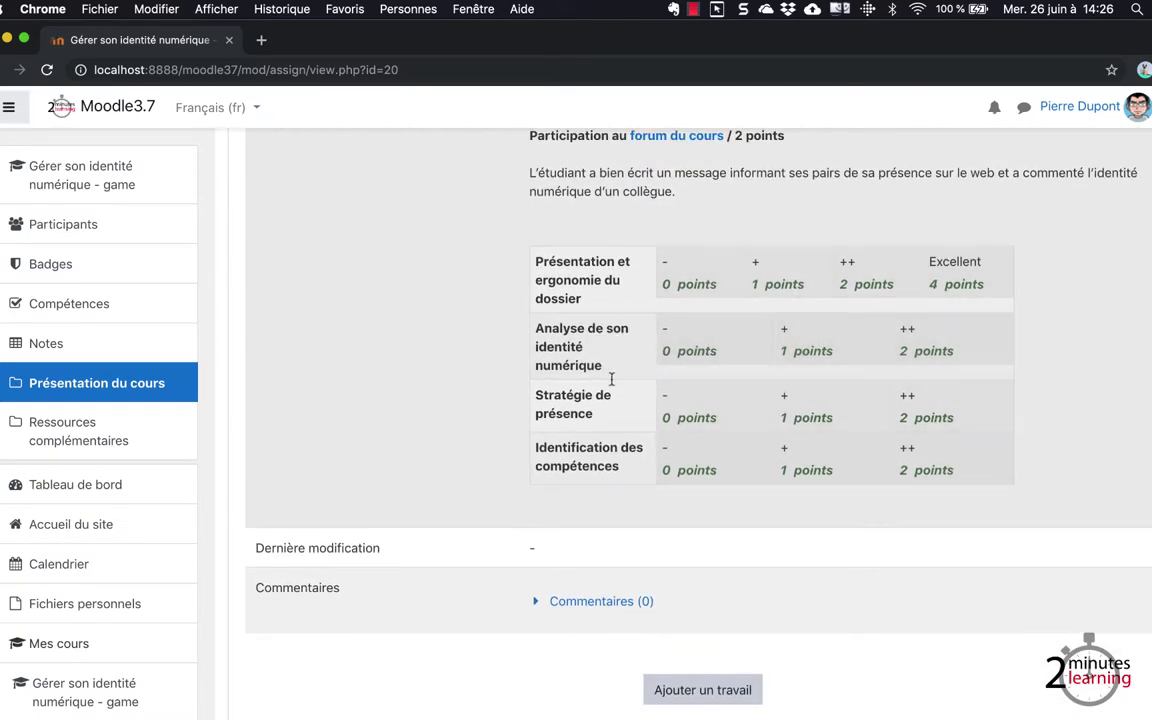
pyautogui.scroll(-1, 440, 352)
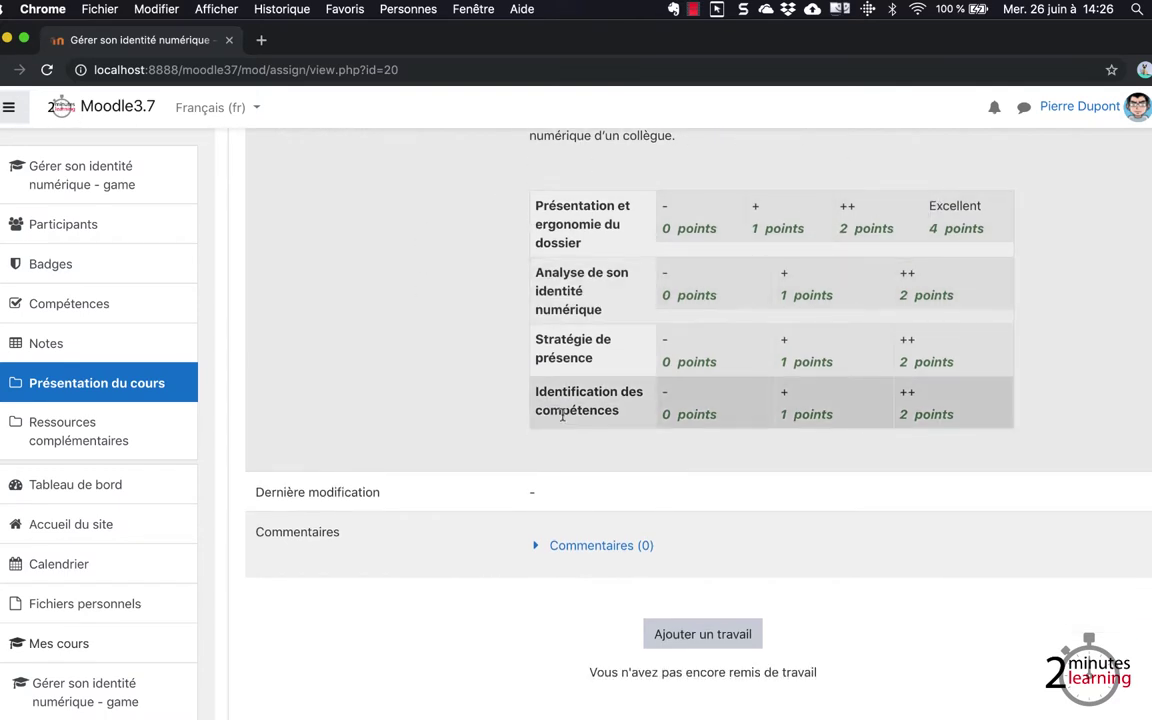
pyautogui.scroll(-3, 454, 306)
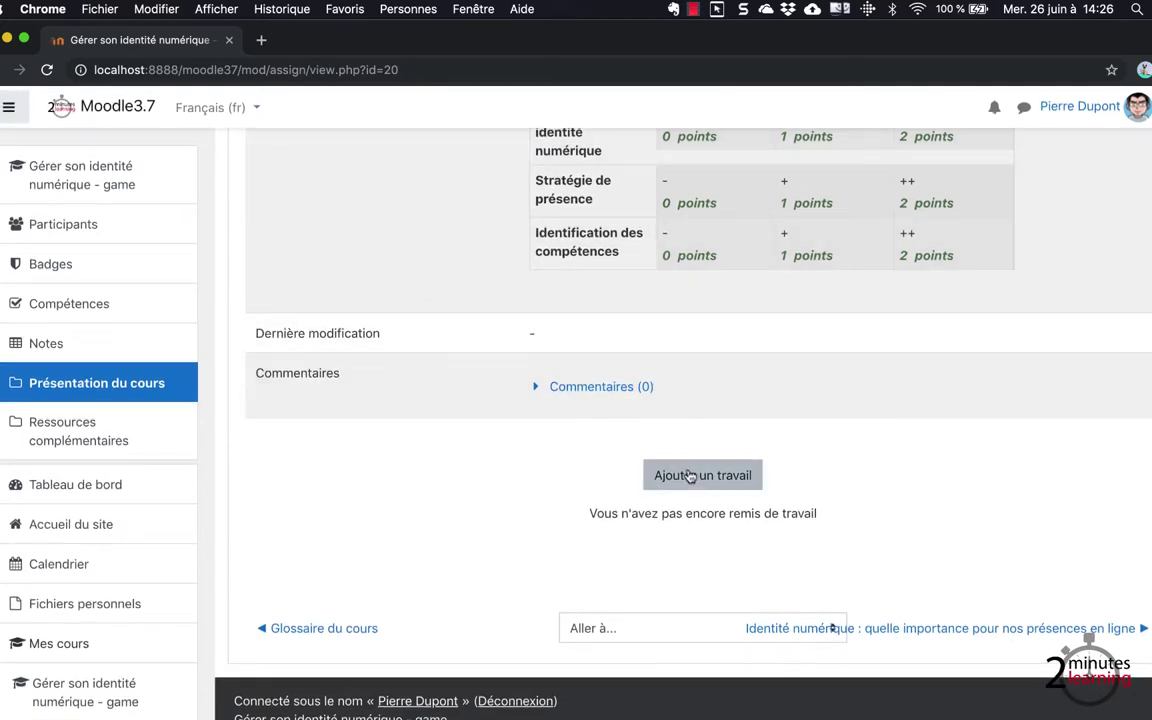
# Step: Add a submission with test.pdf attached and save it
pyautogui.click(690, 477)
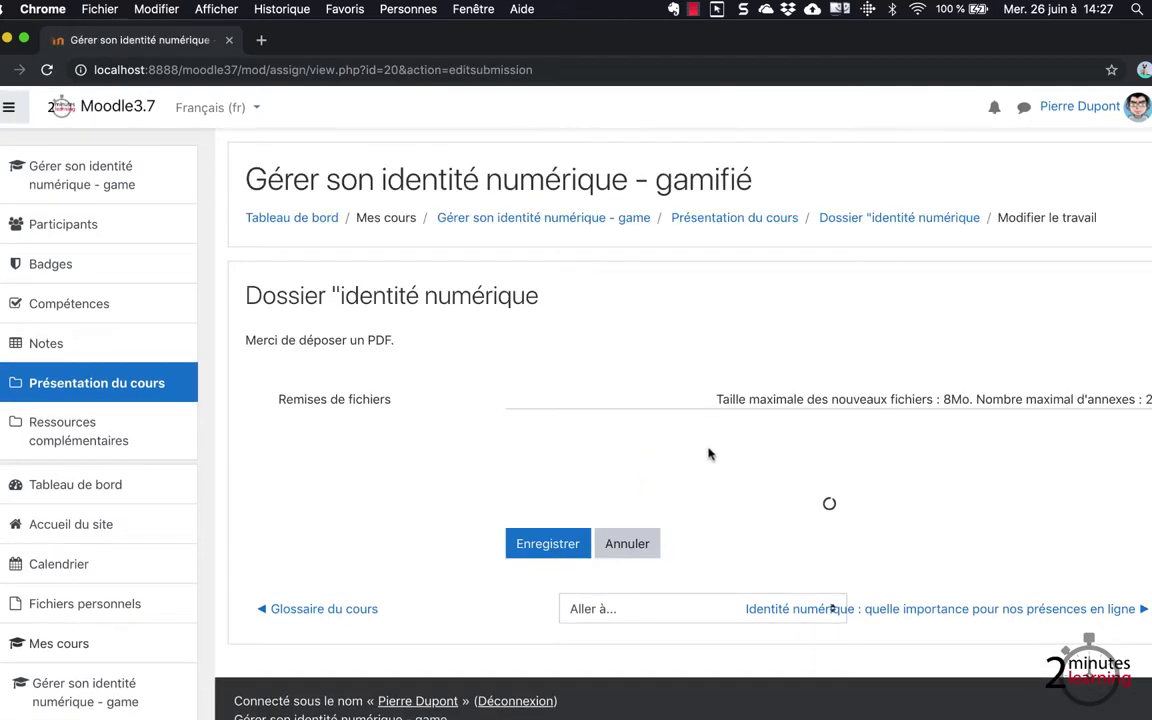
pyautogui.click(700, 500)
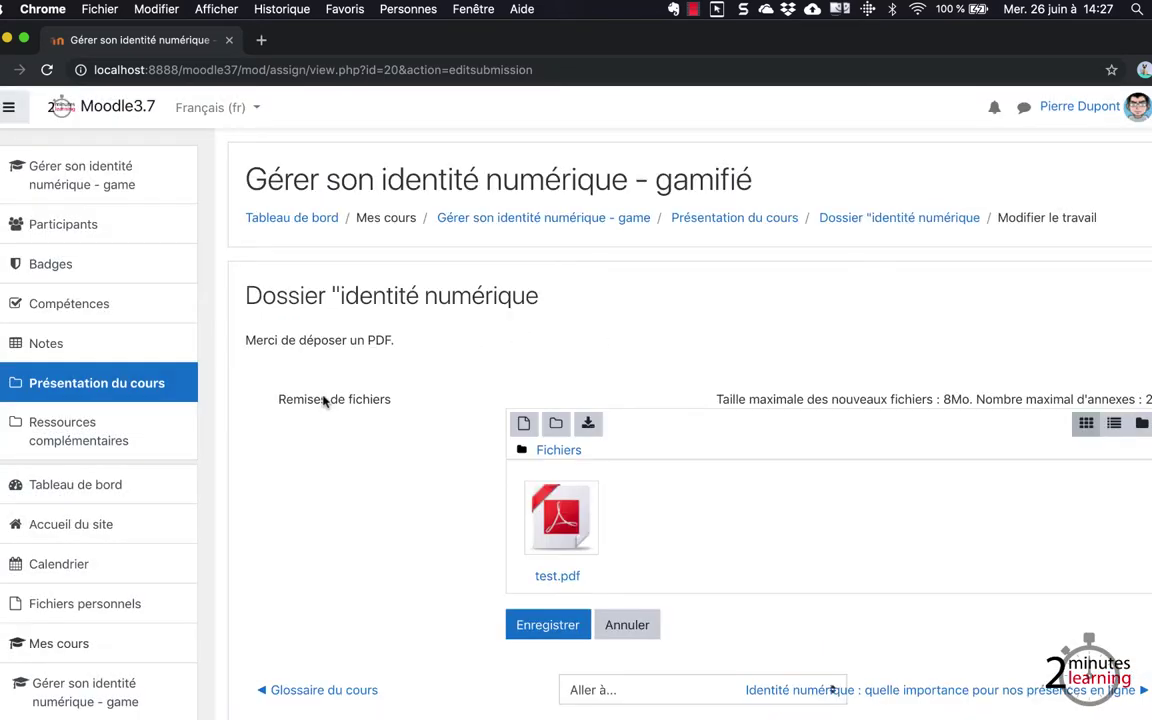
pyautogui.scroll(-2, 323, 400)
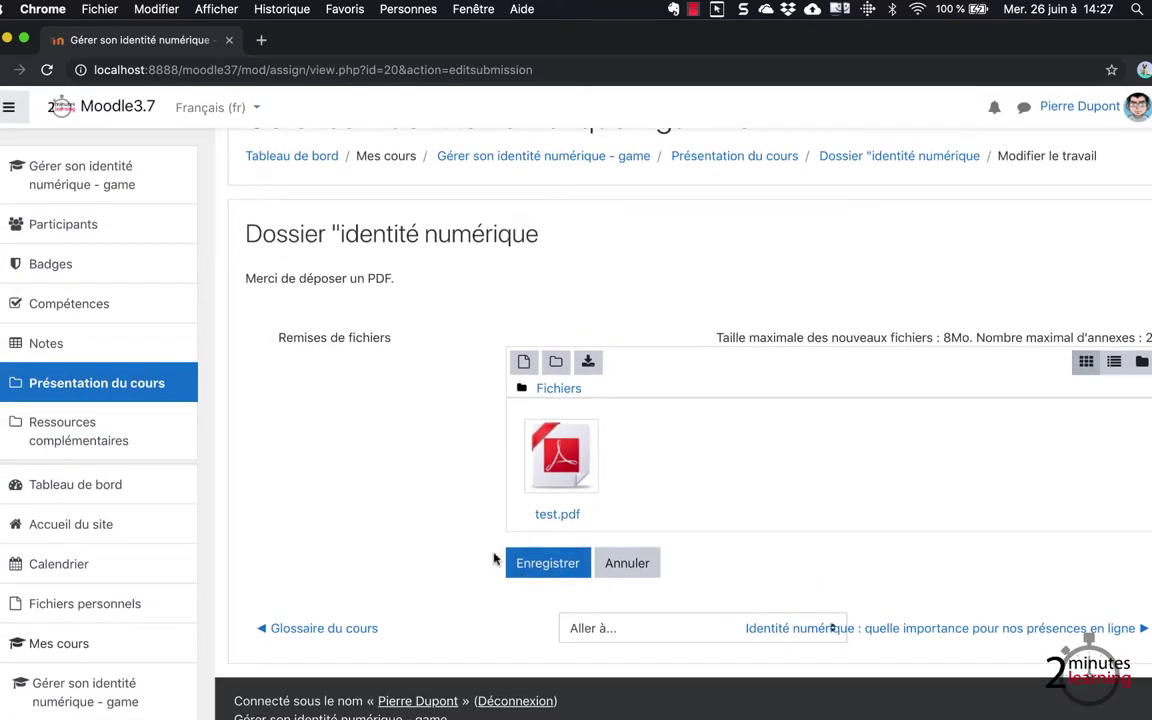
pyautogui.scroll(2, 410, 527)
pyautogui.scroll(-2, 410, 527)
pyautogui.click(549, 565)
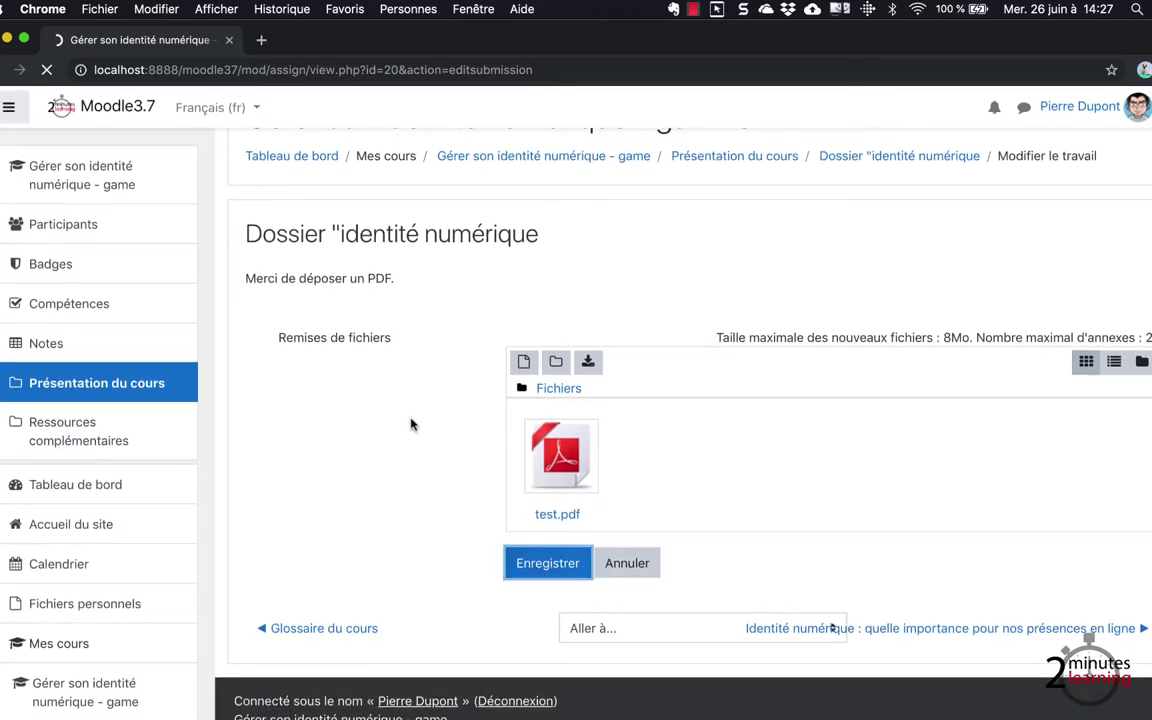
# Step: Post the submission comment 'Voici mon travail, mais je'
pyautogui.scroll(-15, 368, 415)
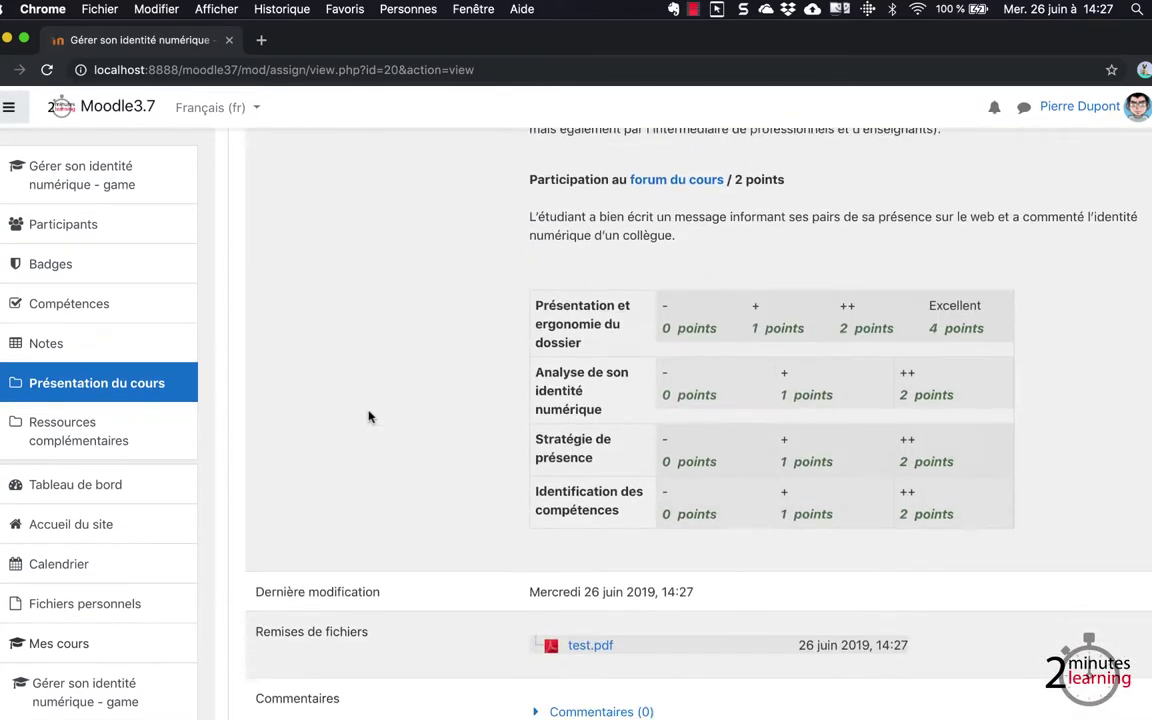
pyautogui.scroll(-5, 368, 415)
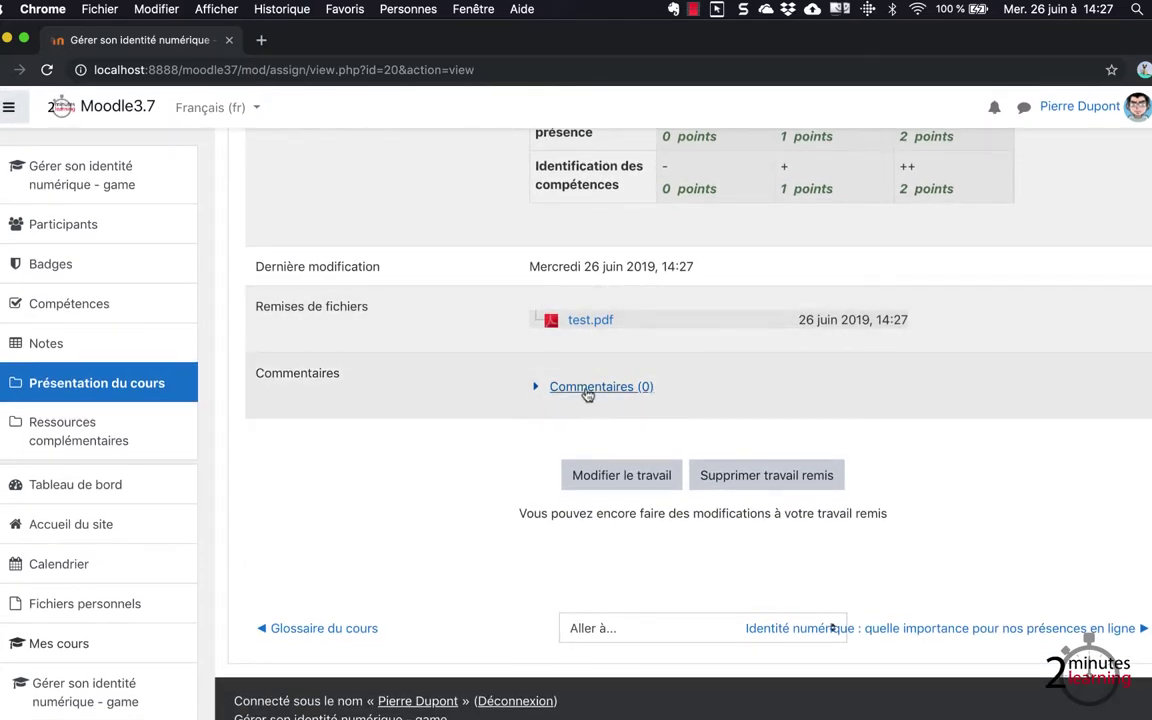
pyautogui.click(588, 388)
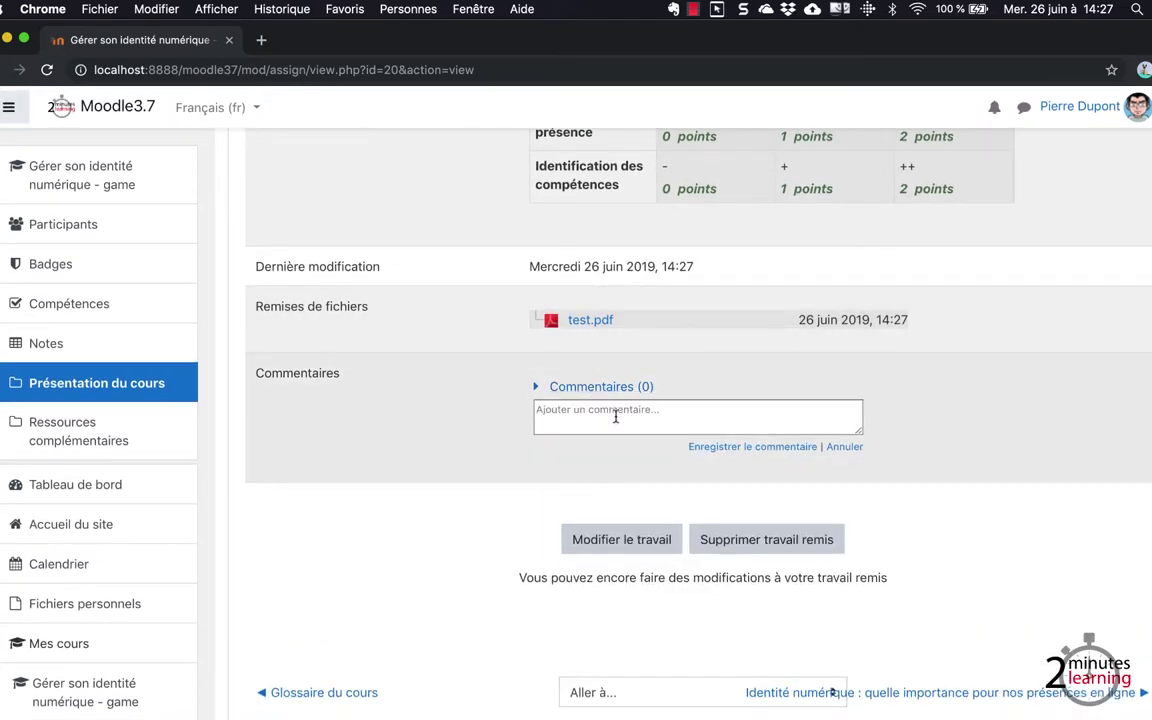
pyautogui.click(616, 416)
pyautogui.write('Voici mon')
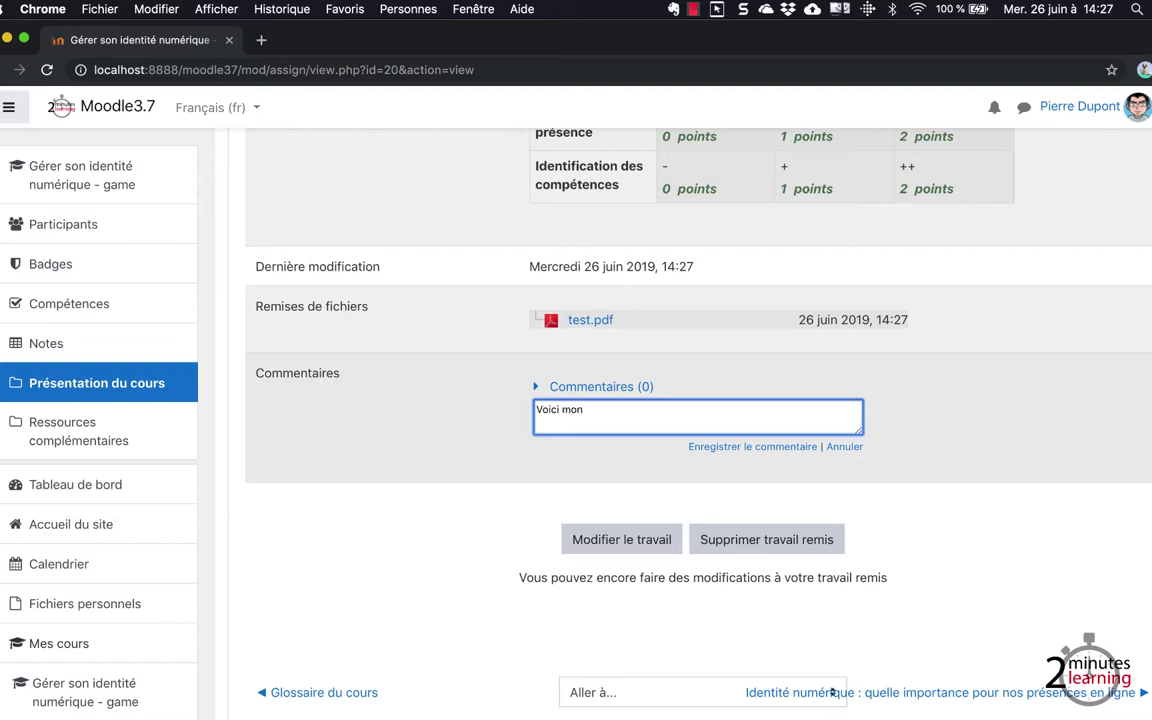
pyautogui.write(' travail, mais je précise...')
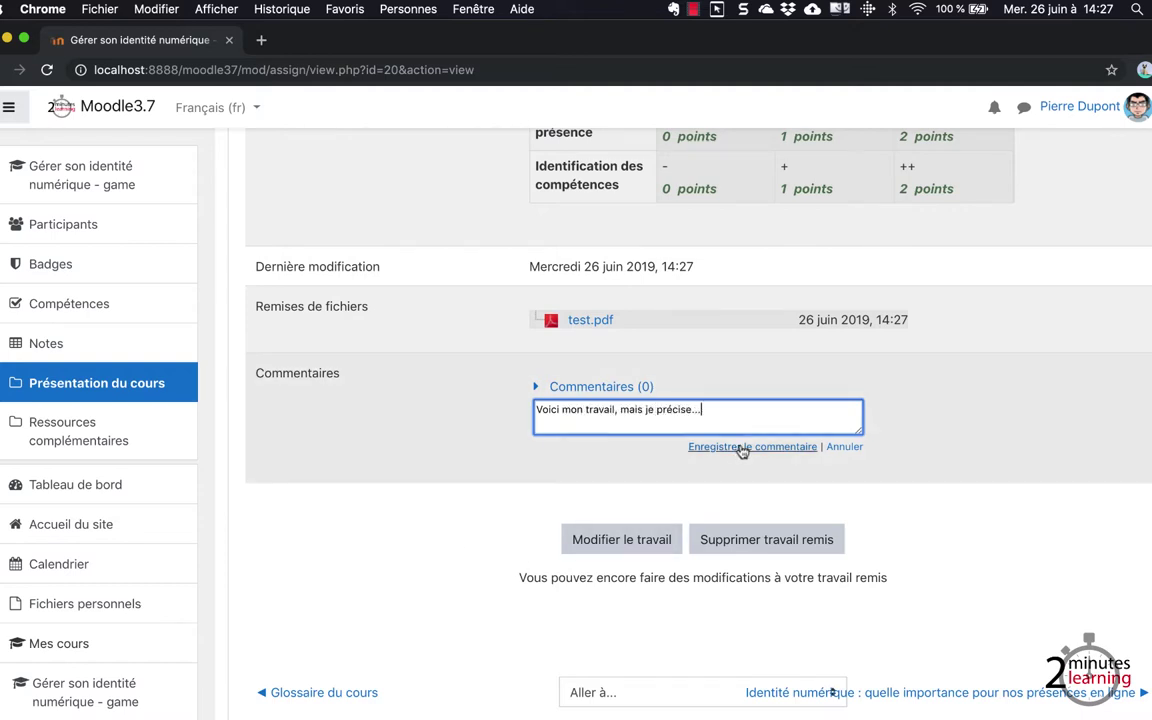
pyautogui.click(741, 447)
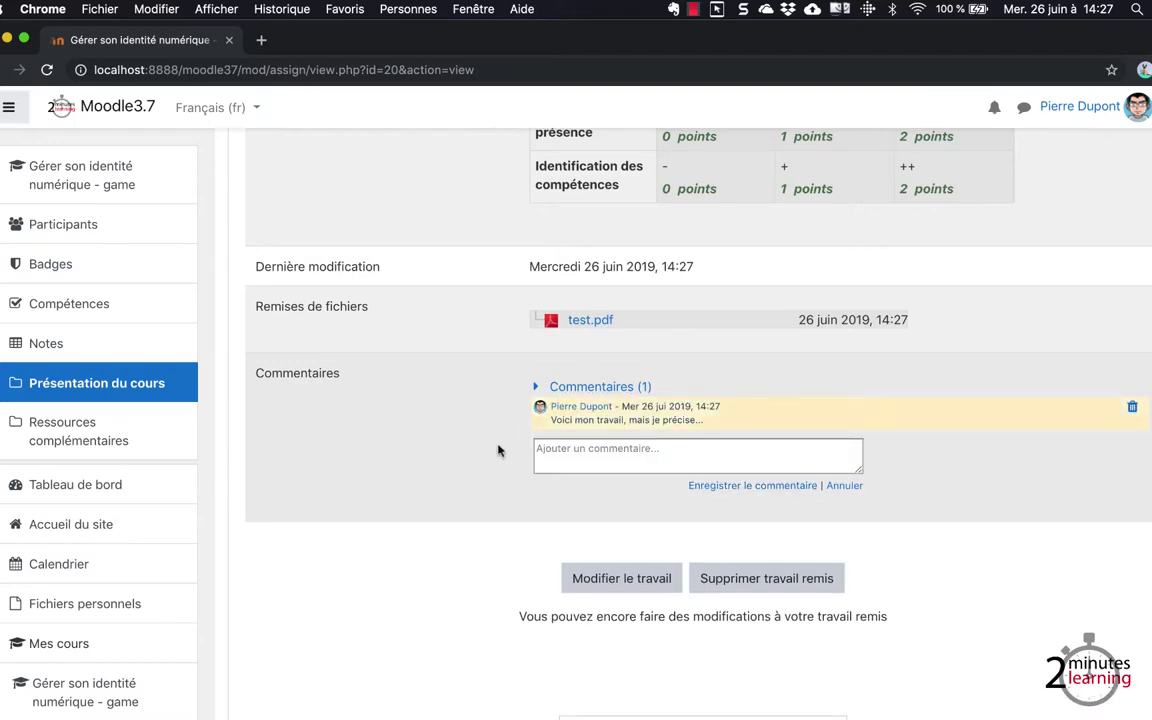
pyautogui.scroll(-2, 457, 519)
pyautogui.scroll(15, 457, 519)
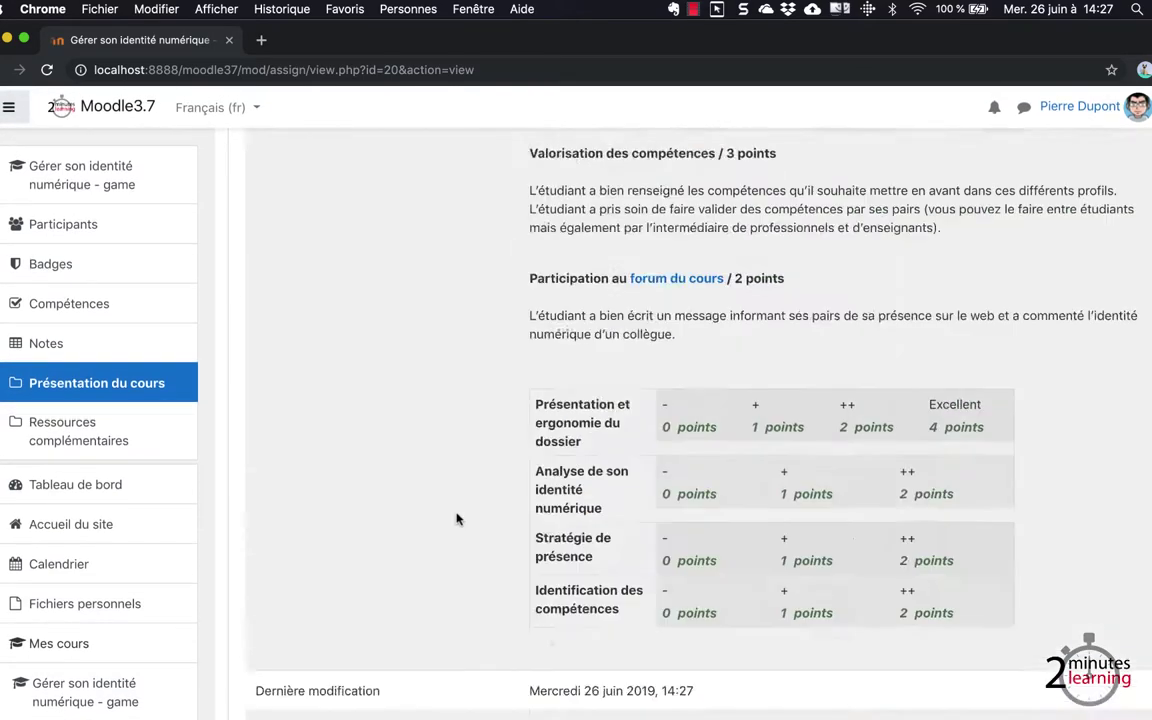
pyautogui.scroll(-1, 457, 519)
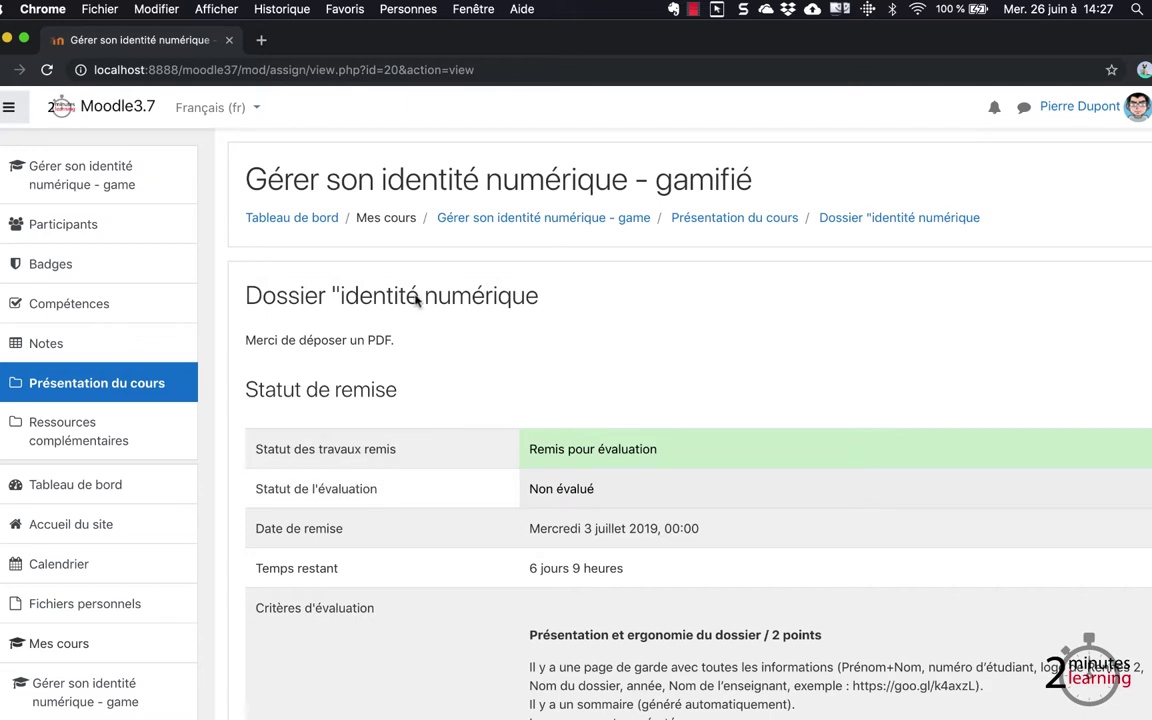
pyautogui.click(404, 12)
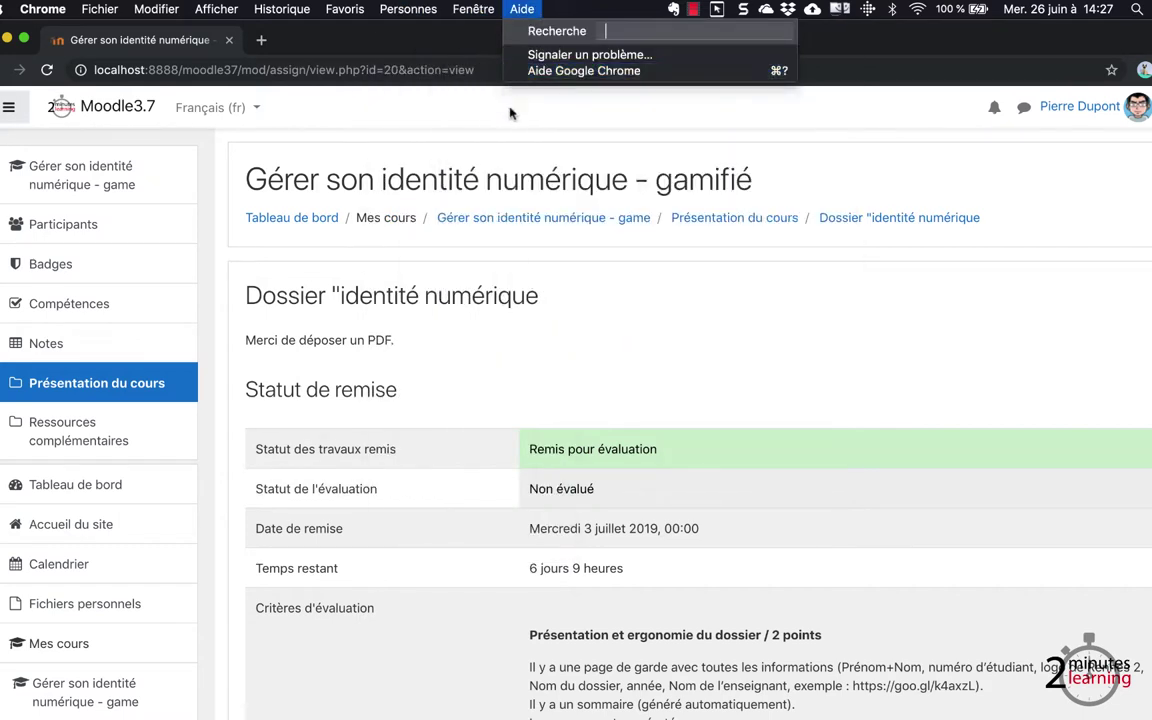
# Step: Back in the teacher's profile, open the grader for the student's test.pdf submission
pyautogui.click(427, 199)
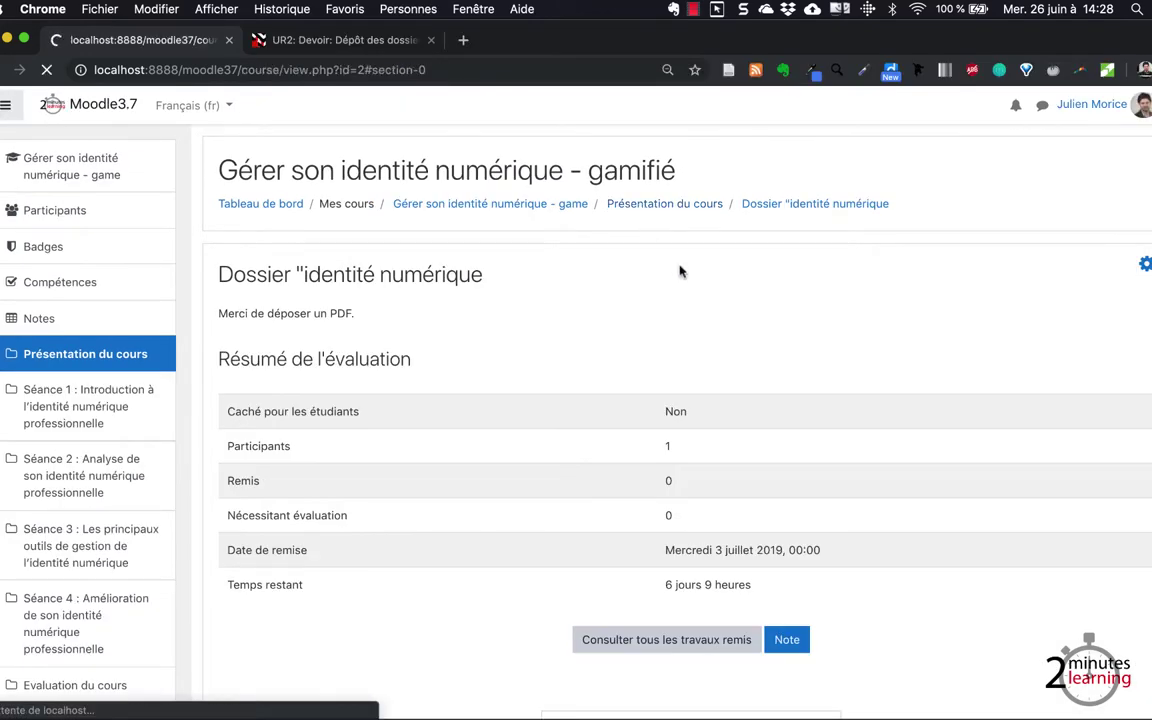
pyautogui.scroll(-5, 437, 310)
pyautogui.scroll(1, 240, 531)
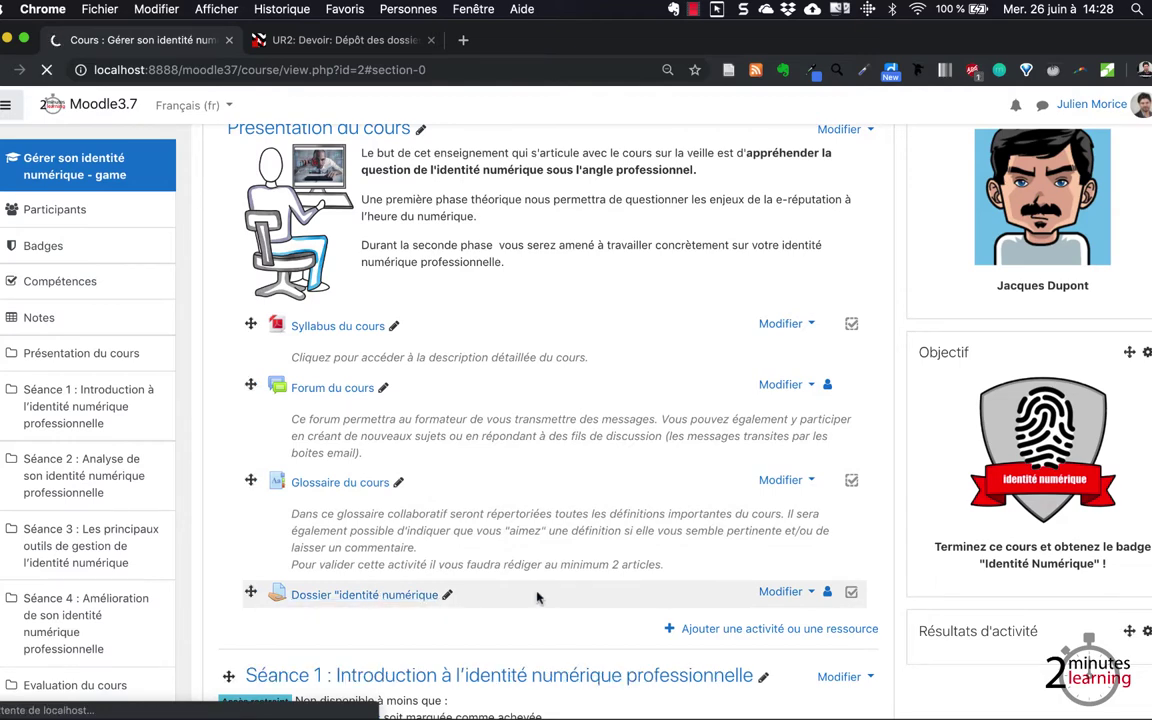
pyautogui.scroll(-1, 515, 331)
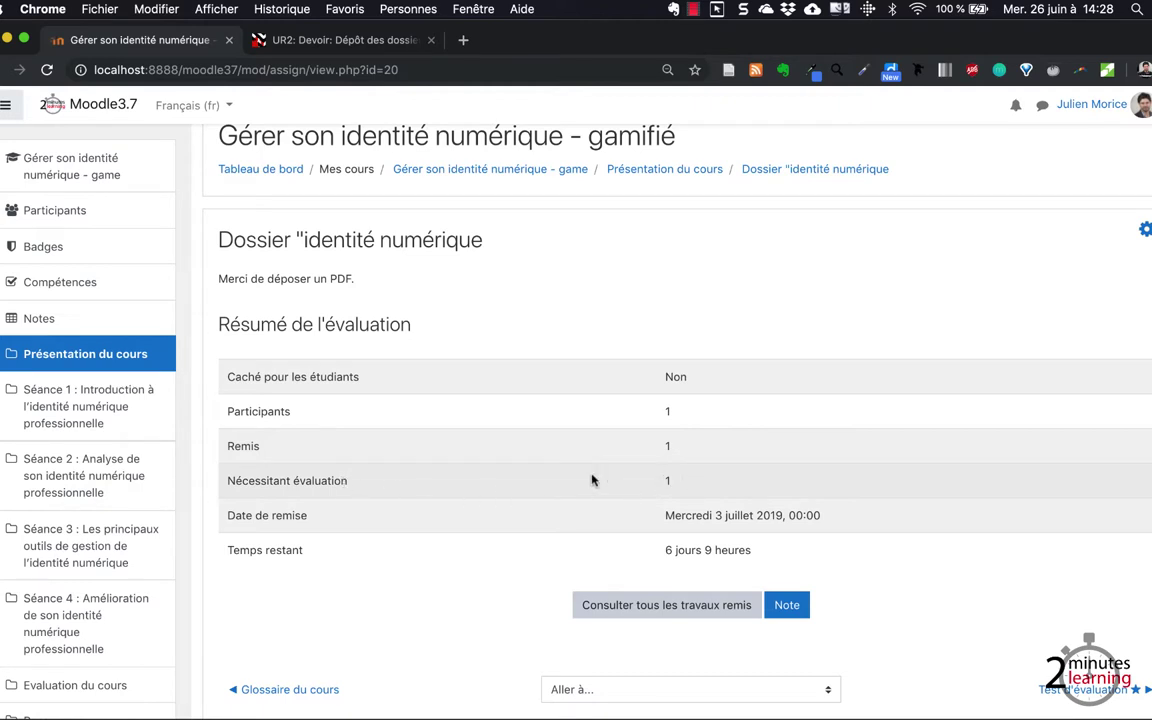
pyautogui.scroll(-2, 525, 435)
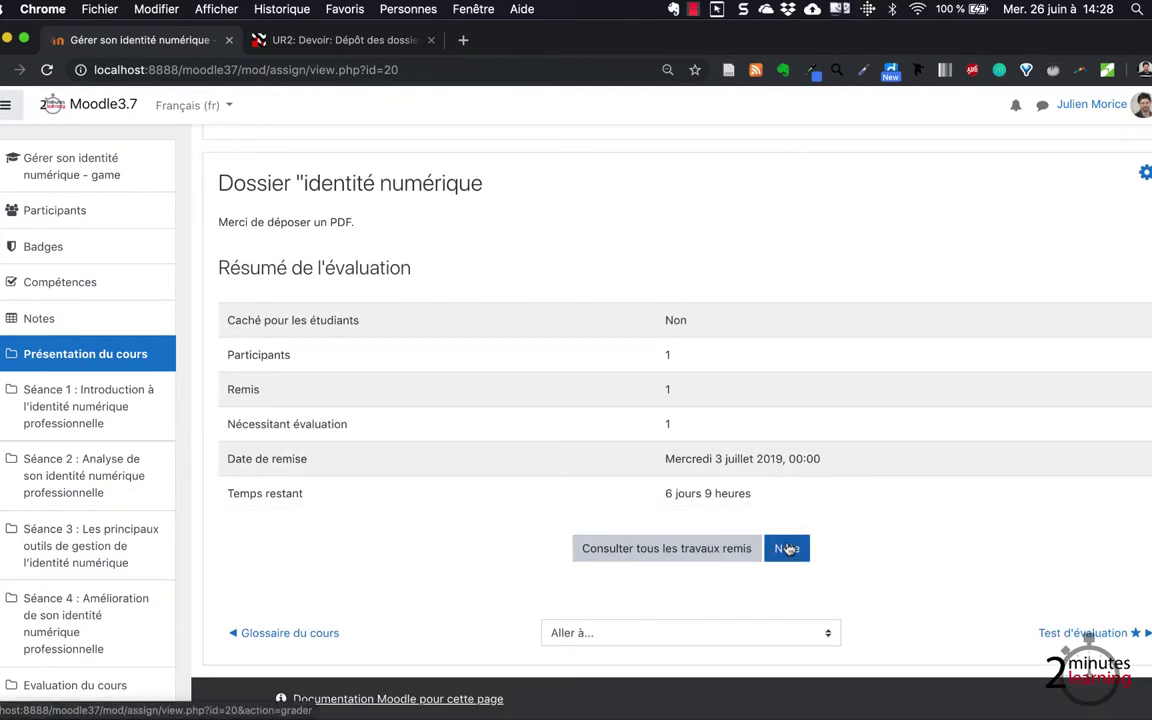
pyautogui.click(787, 549)
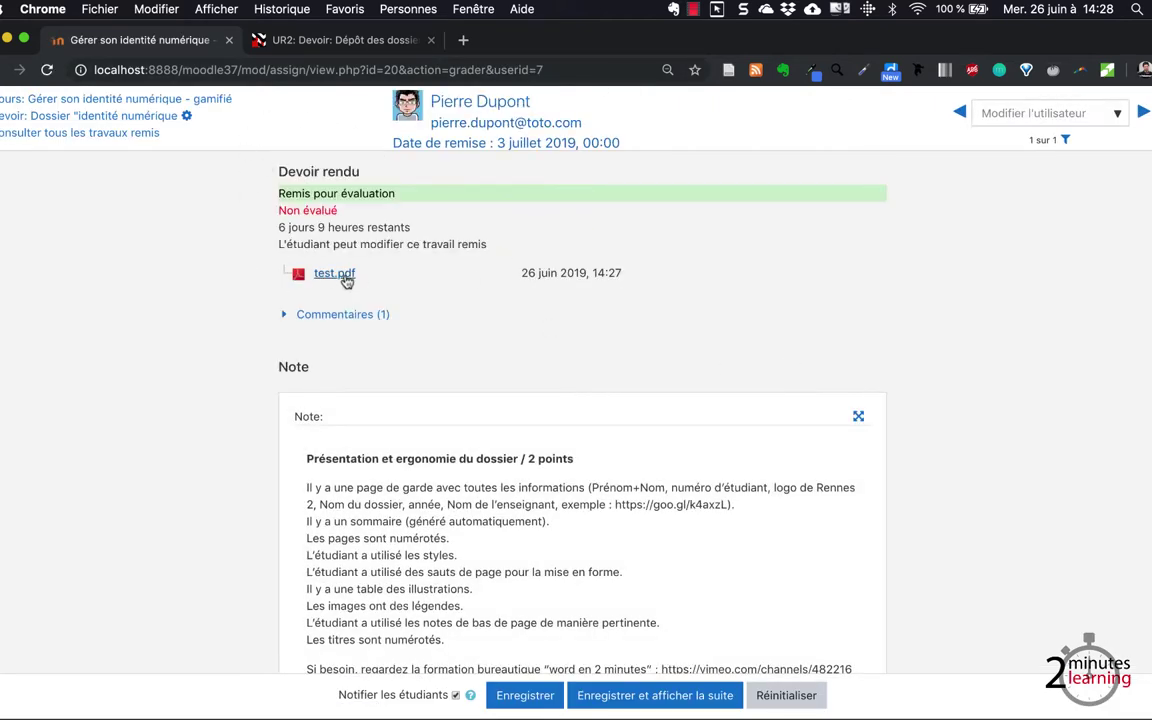
# Step: Mark the rubric: + for presentation, ++ for analysis, + for strategy, ++ for skills identification
pyautogui.click(290, 314)
pyautogui.scroll(-1, 184, 369)
pyautogui.scroll(-5, 211, 373)
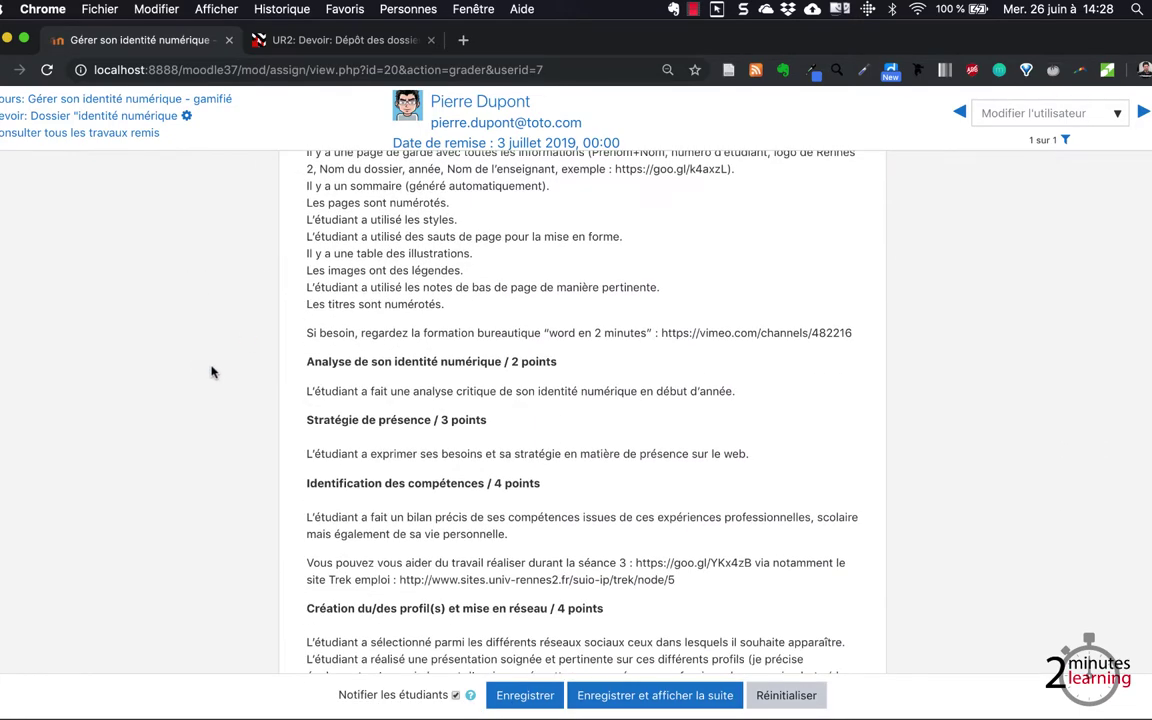
pyautogui.scroll(3, 211, 373)
pyautogui.scroll(-2, 211, 373)
pyautogui.scroll(-10, 211, 373)
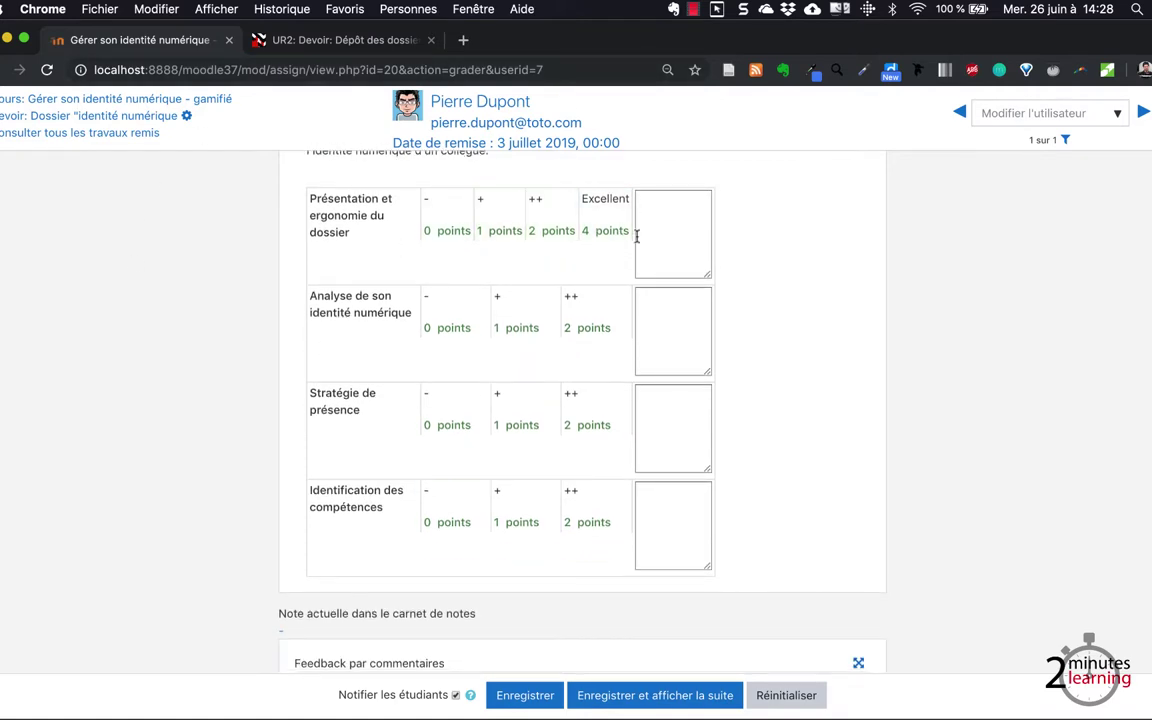
pyautogui.click(441, 227)
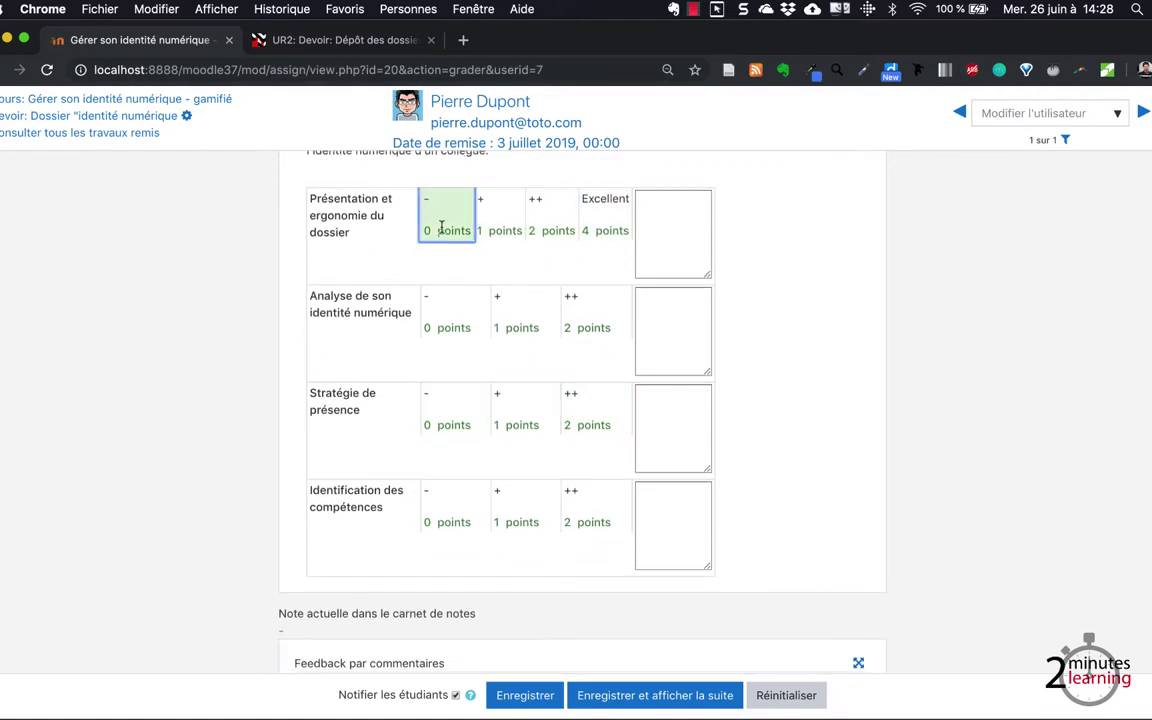
pyautogui.click(510, 225)
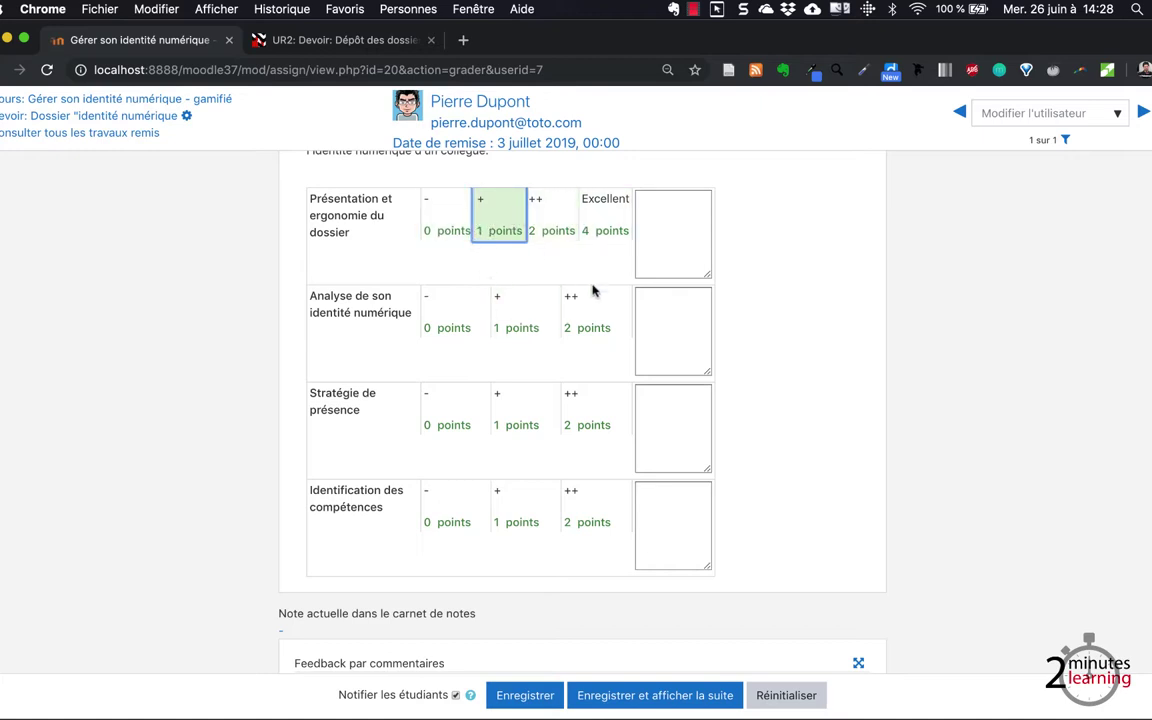
pyautogui.click(586, 319)
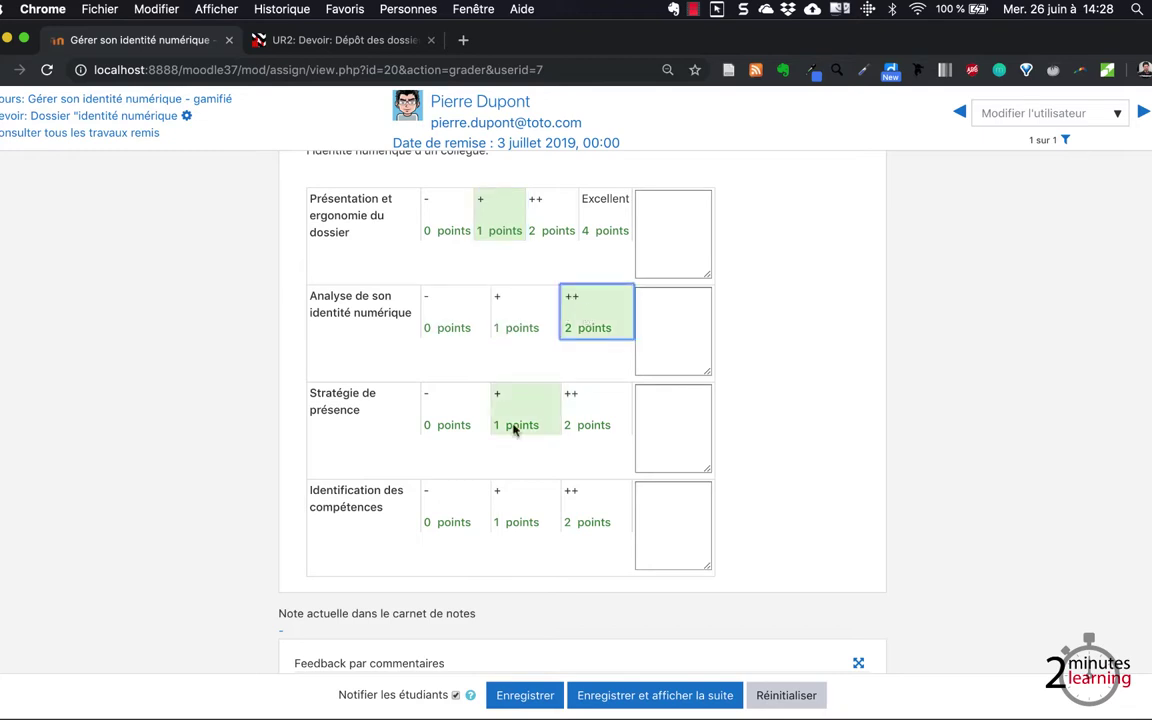
pyautogui.click(503, 418)
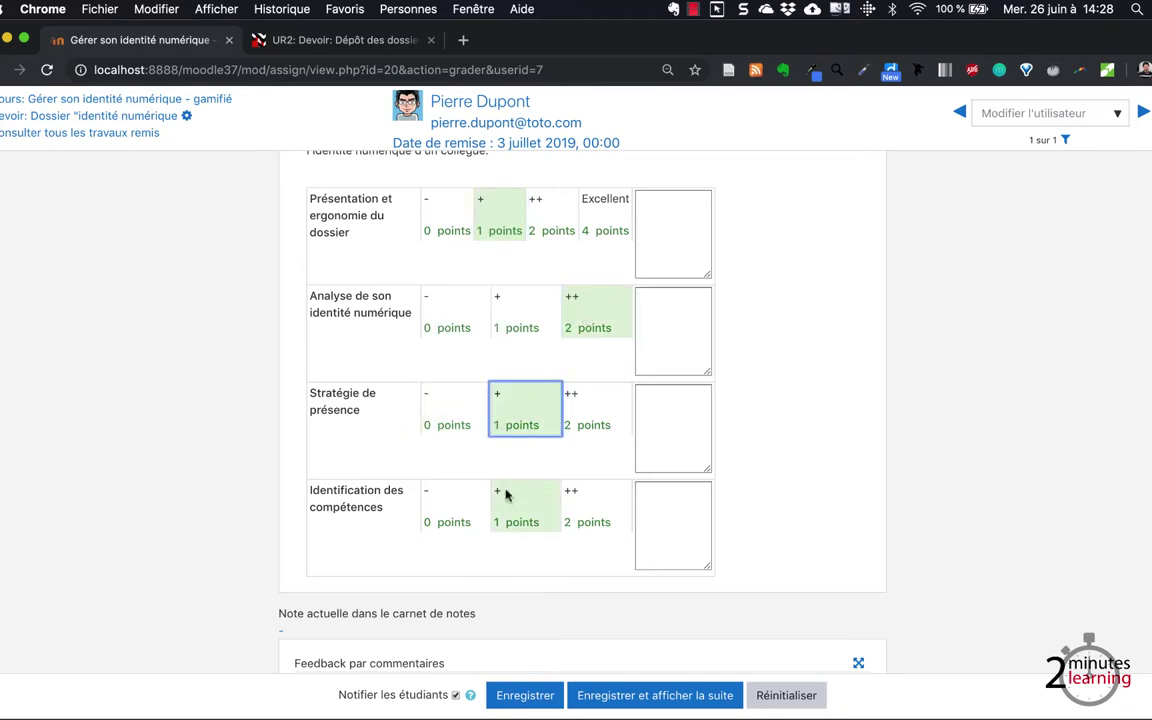
pyautogui.click(577, 513)
pyautogui.click(666, 215)
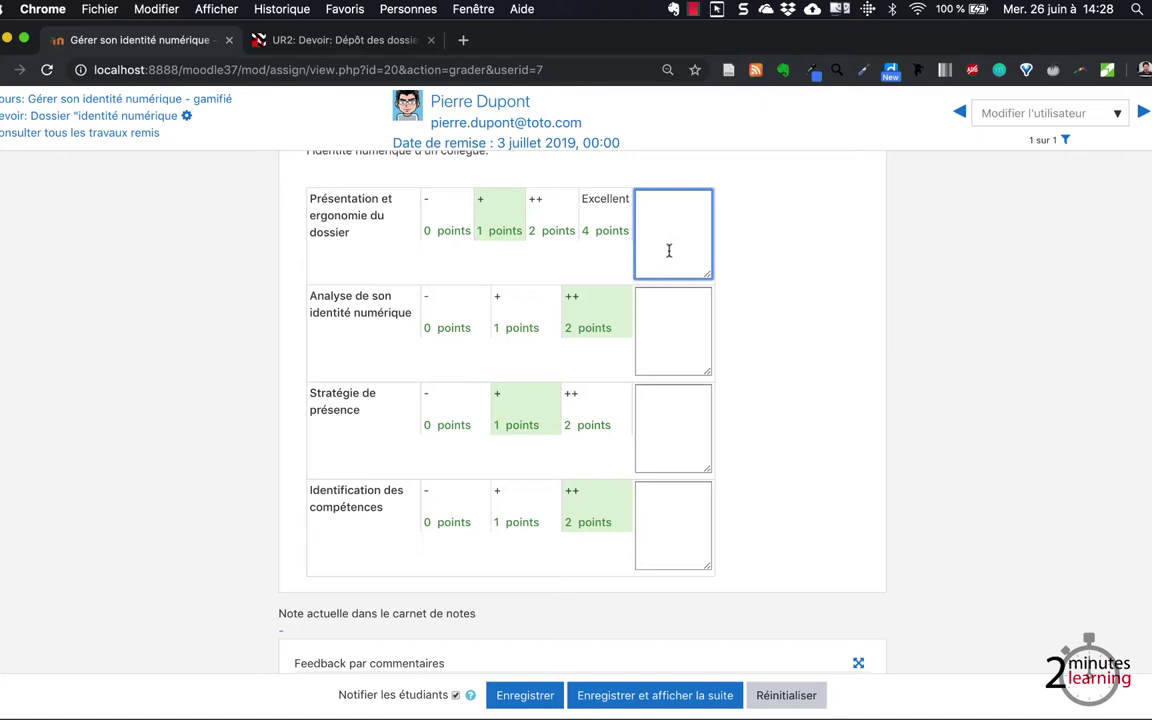
# Step: Add remark 'Il n'y a pas de titre' and feedback 'Travail sérieux. Quelques points à améliorer.', then save
pyautogui.write("Il n'y a pas de titre....")
pyautogui.scroll(-5, 846, 321)
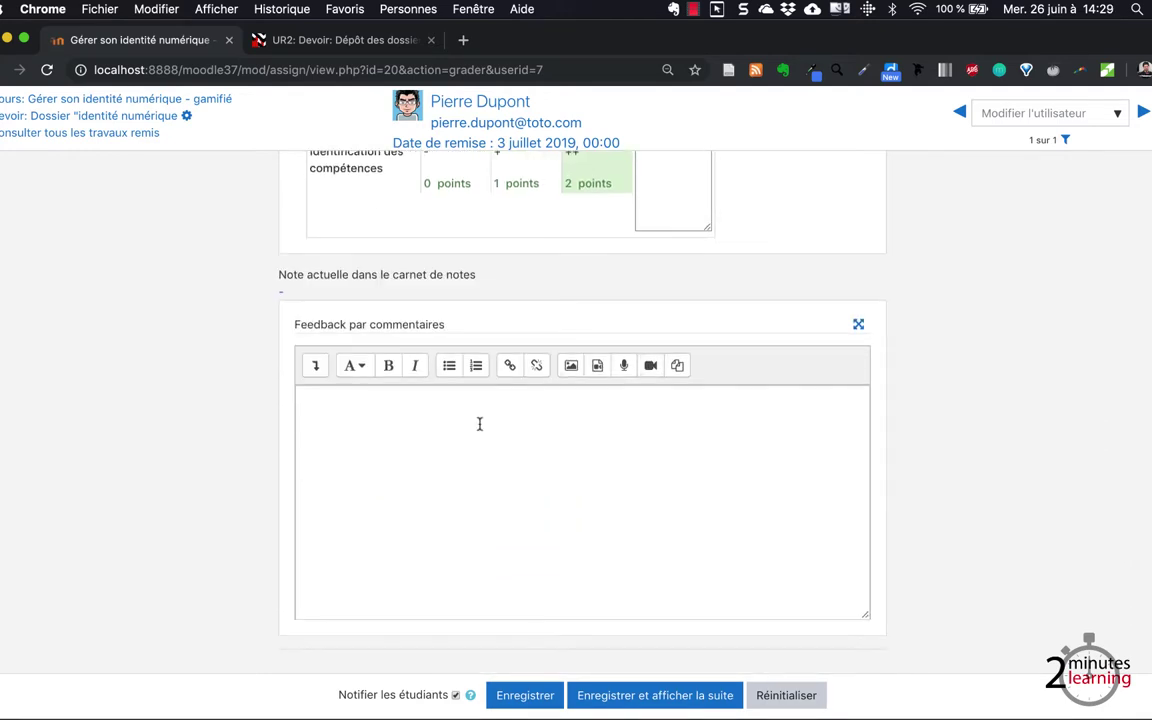
pyautogui.click(479, 424)
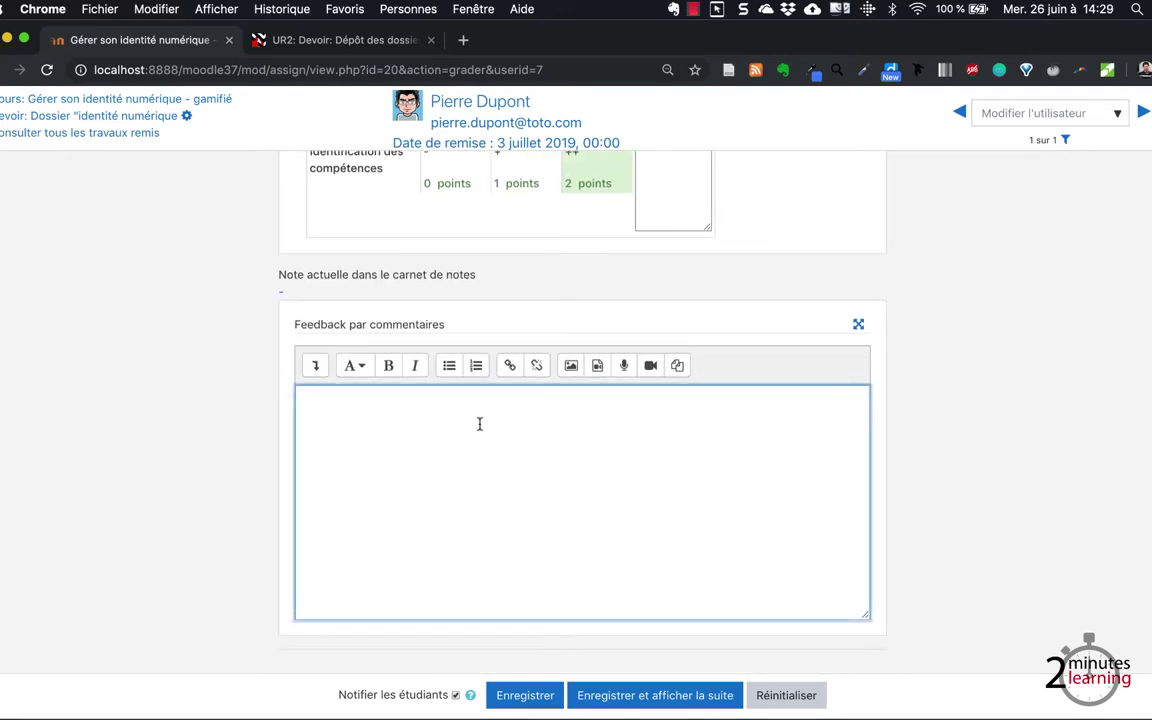
pyautogui.scroll(1, 440, 450)
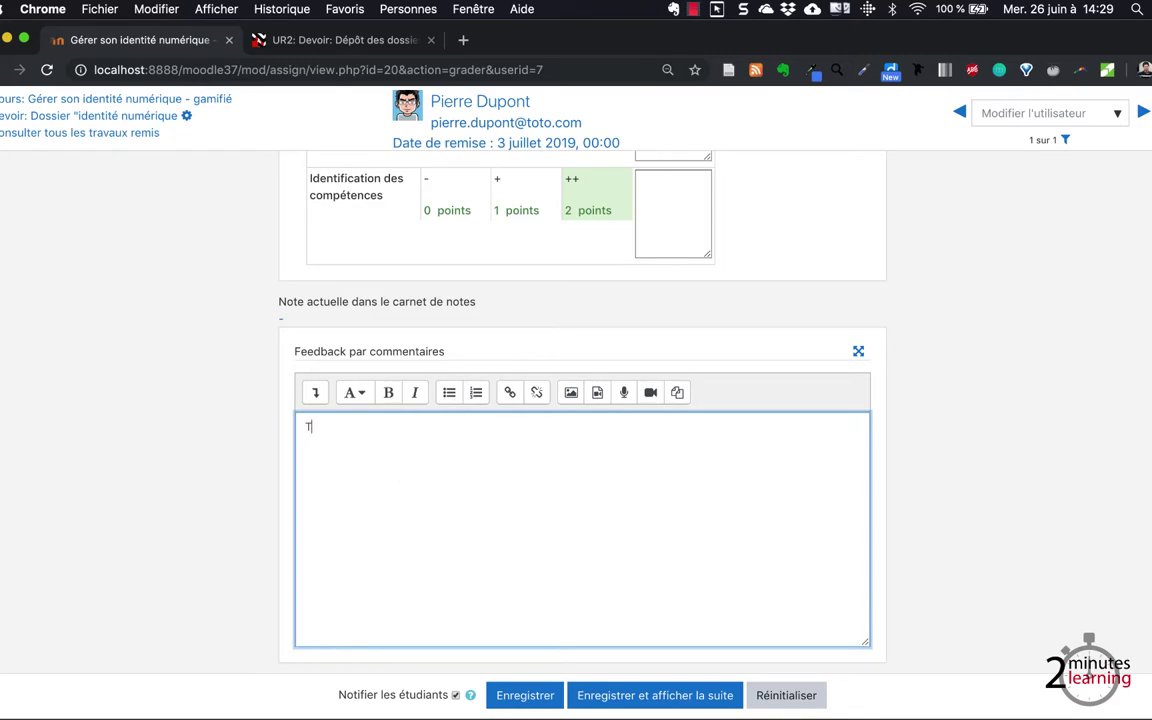
pyautogui.write('Travail sérieux. Quelques points à améliorer.')
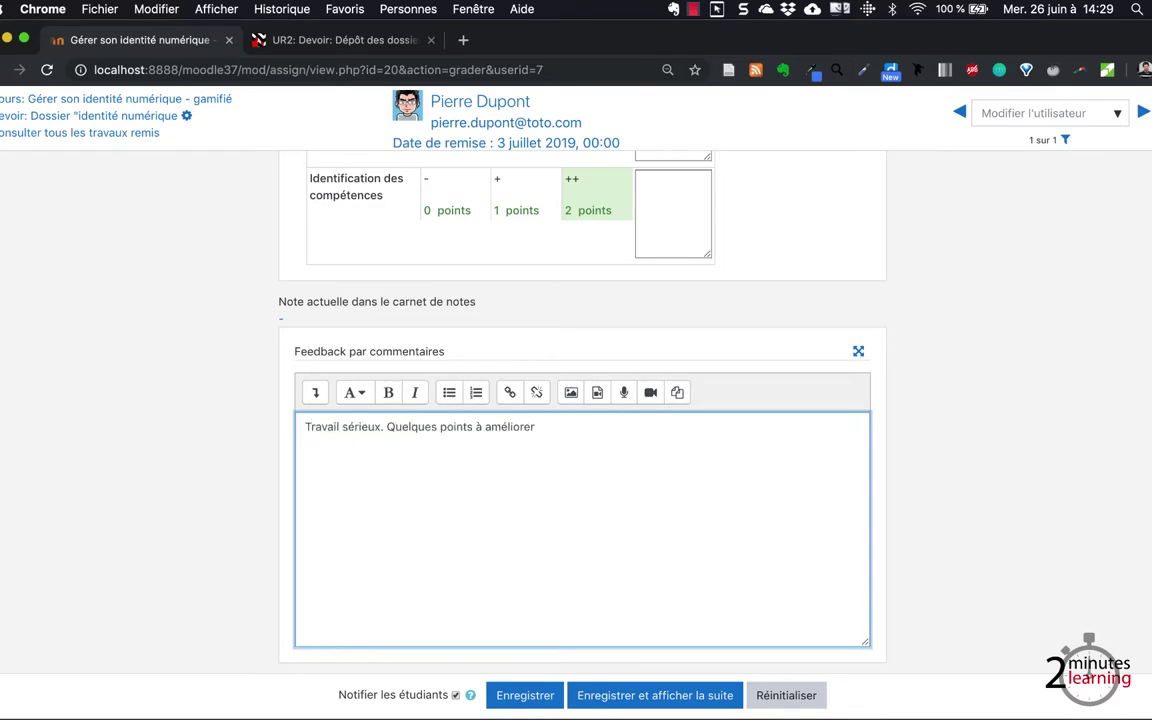
pyautogui.scroll(-1, 580, 400)
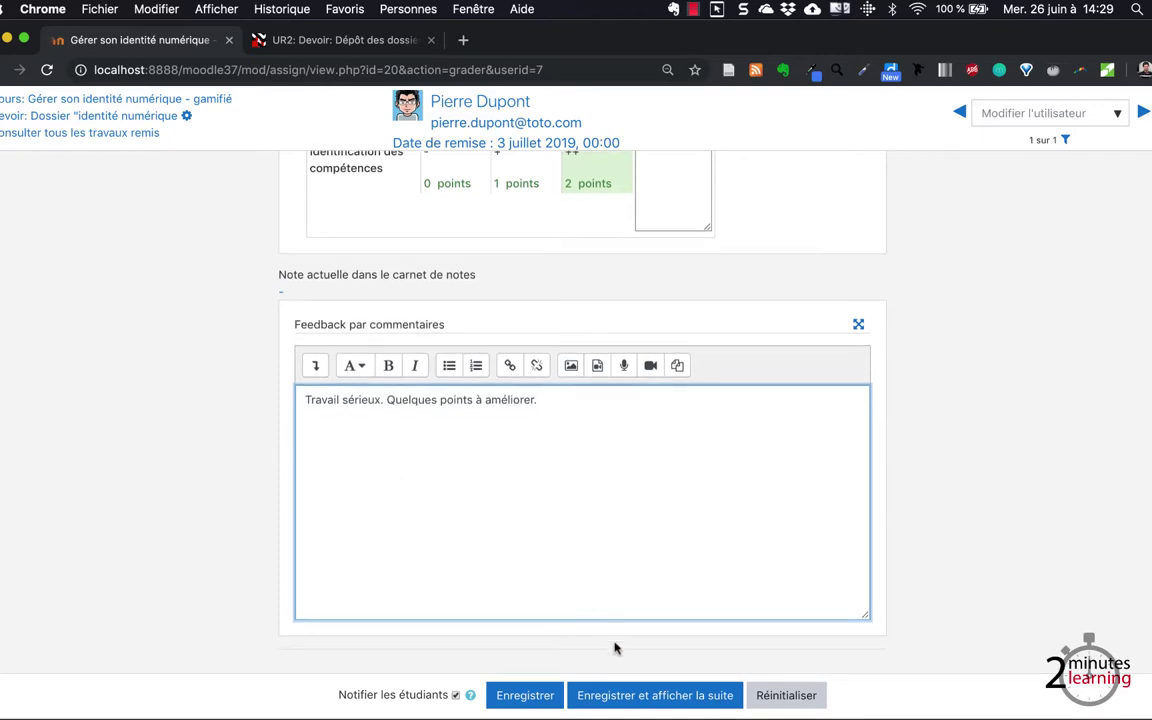
pyautogui.click(517, 696)
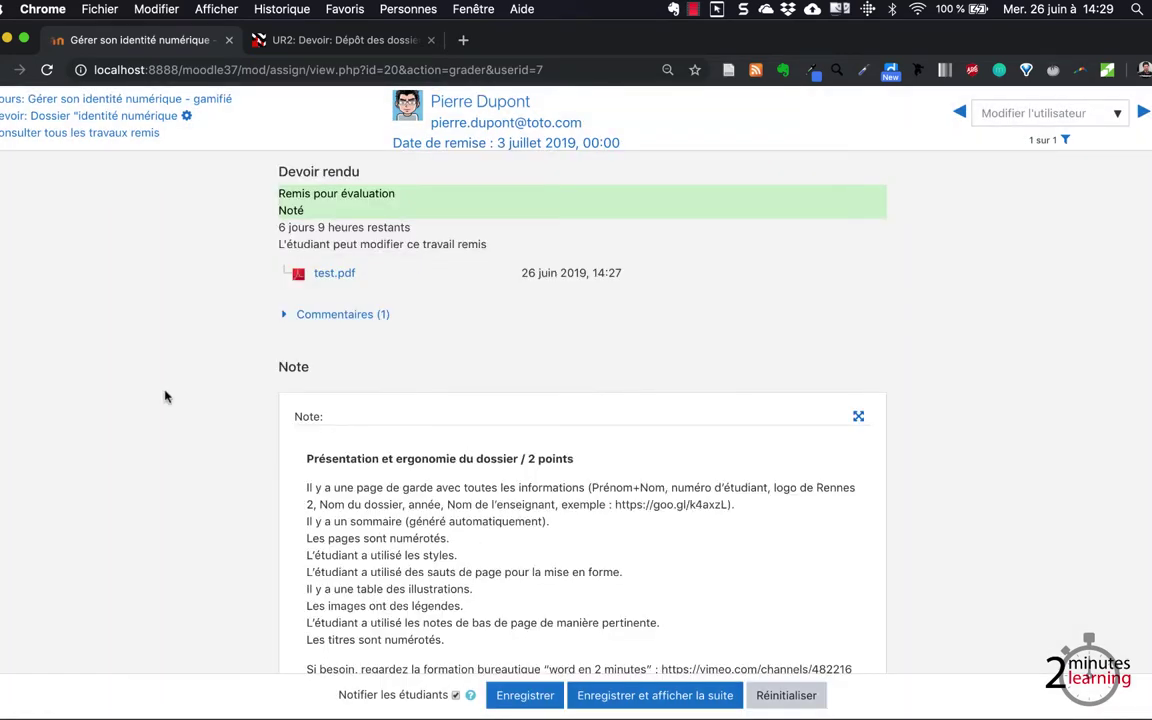
pyautogui.scroll(-6, 166, 397)
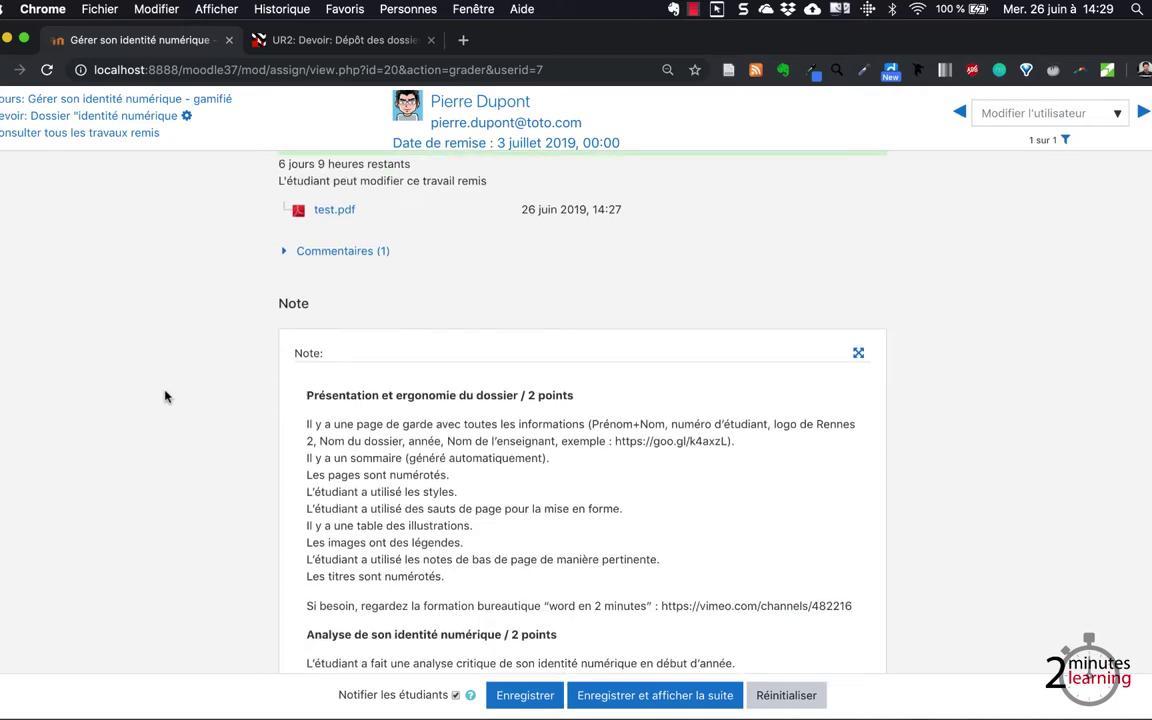
pyautogui.scroll(-10, 166, 397)
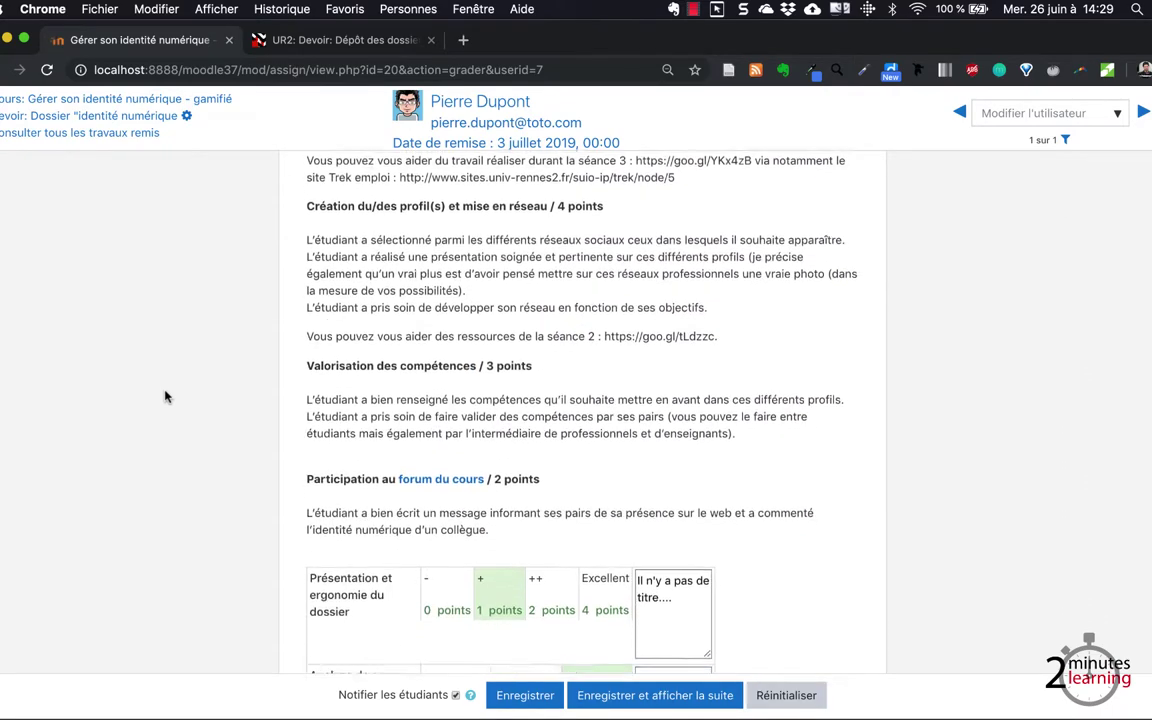
pyautogui.scroll(-4, 166, 397)
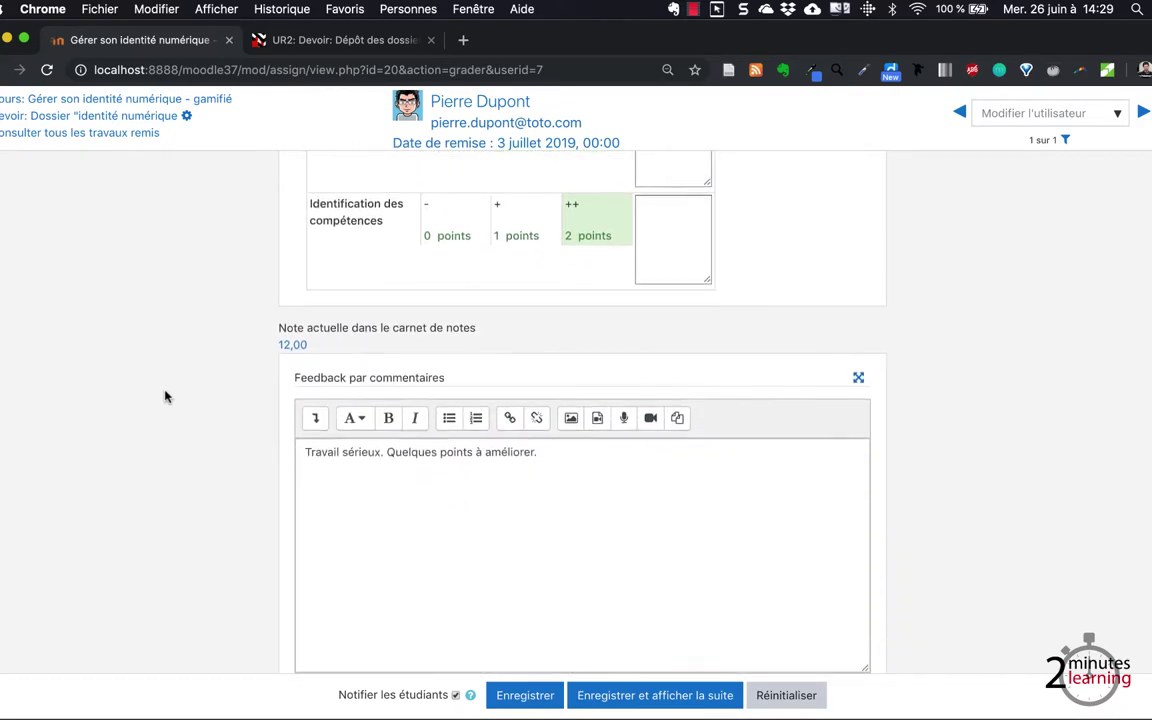
pyautogui.scroll(10, 154, 270)
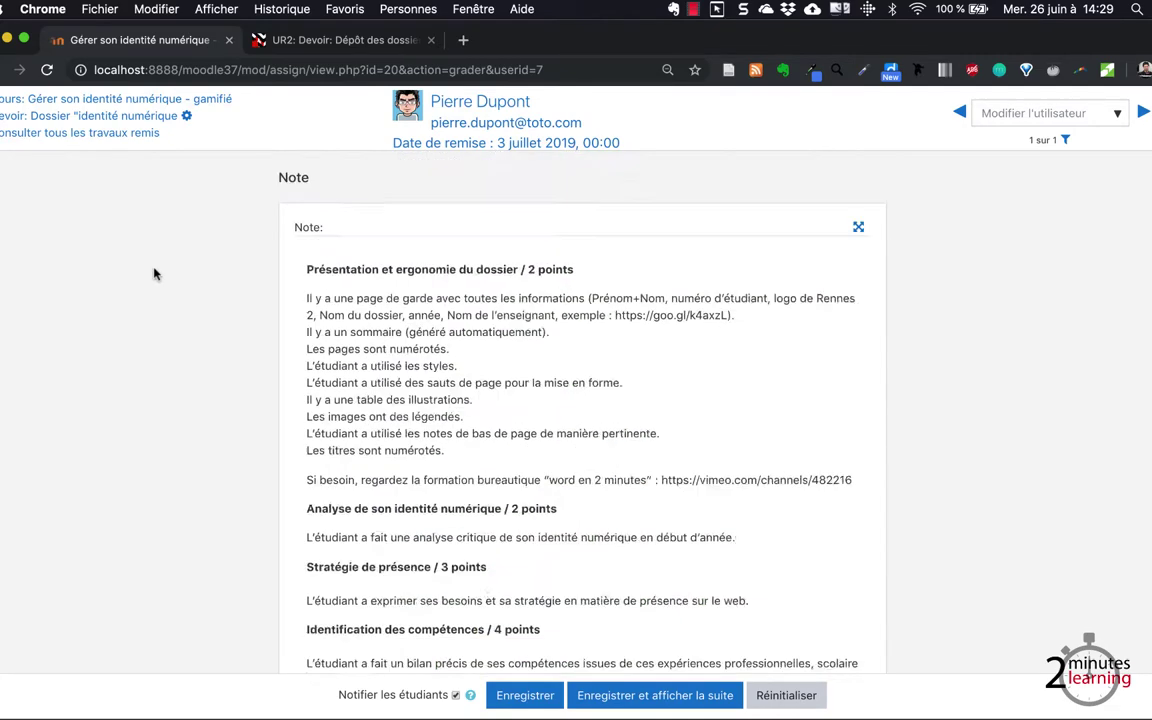
# Step: As the student, review the 12,00 / 20,00 rubric score, presentation remark and feedback comment
pyautogui.click(408, 9)
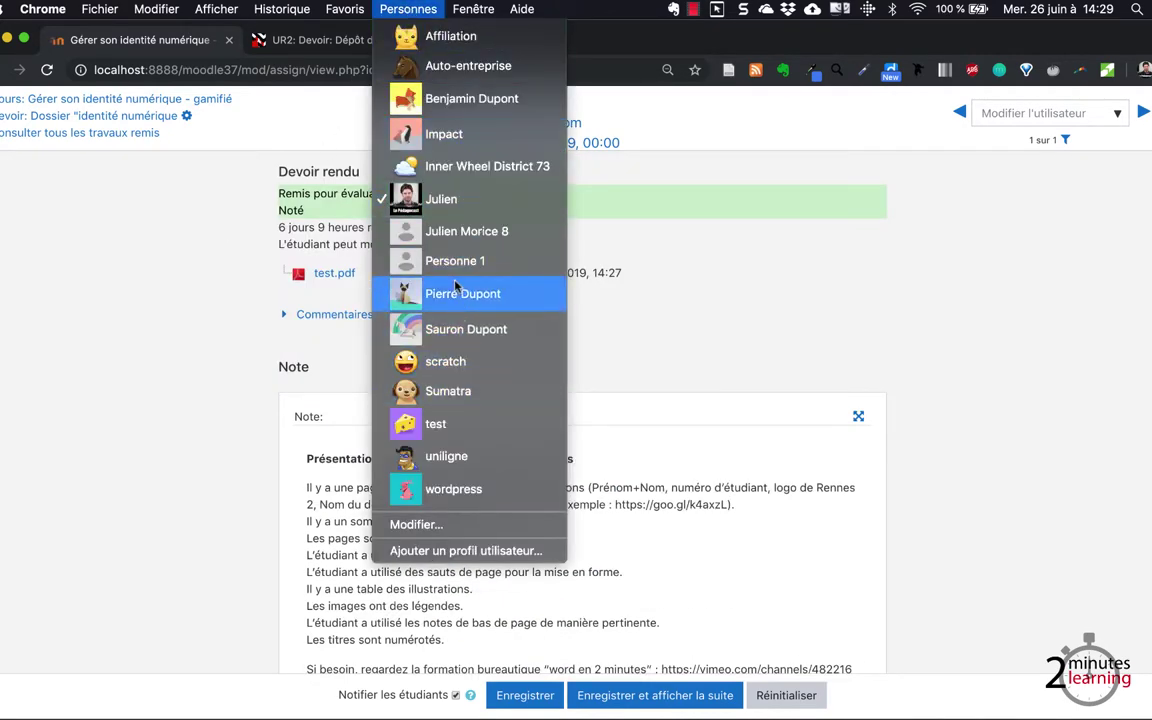
pyautogui.click(455, 290)
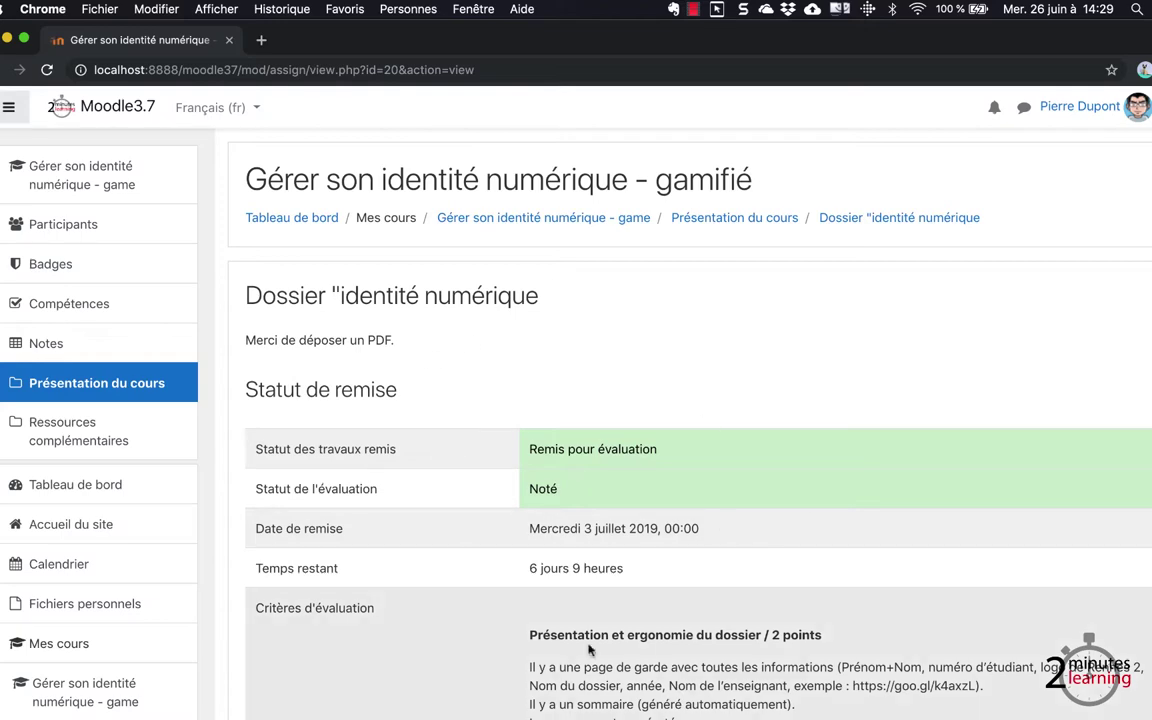
pyautogui.scroll(-5, 715, 455)
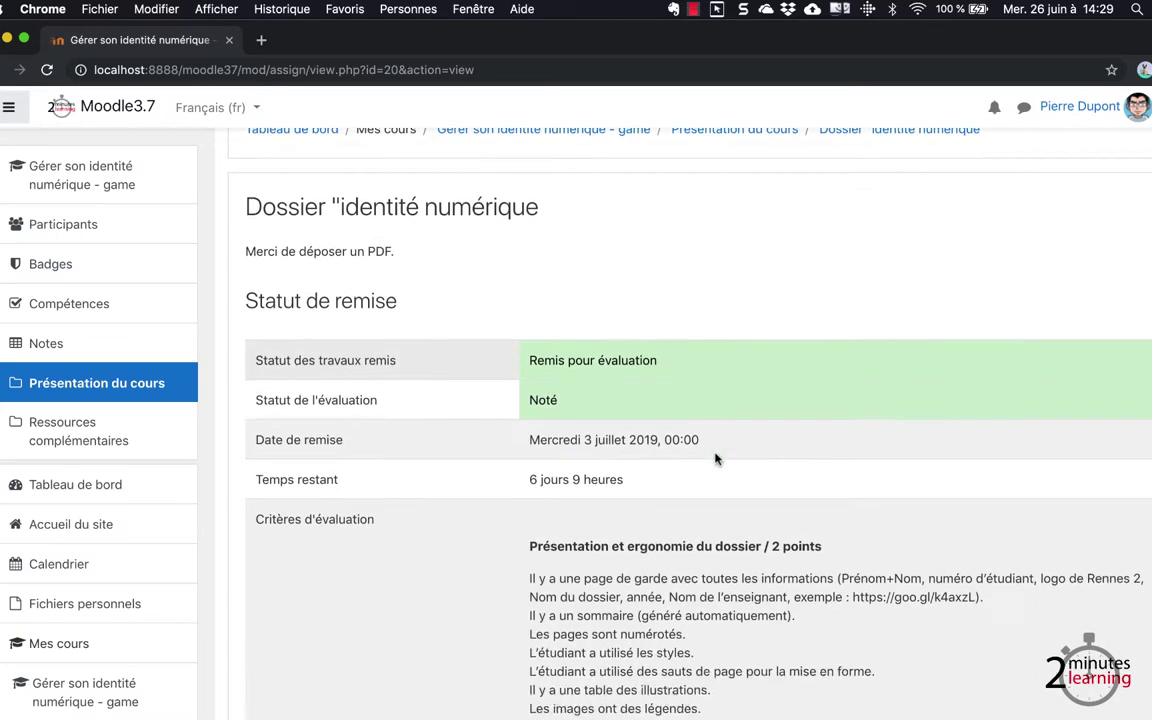
pyautogui.scroll(-20, 715, 455)
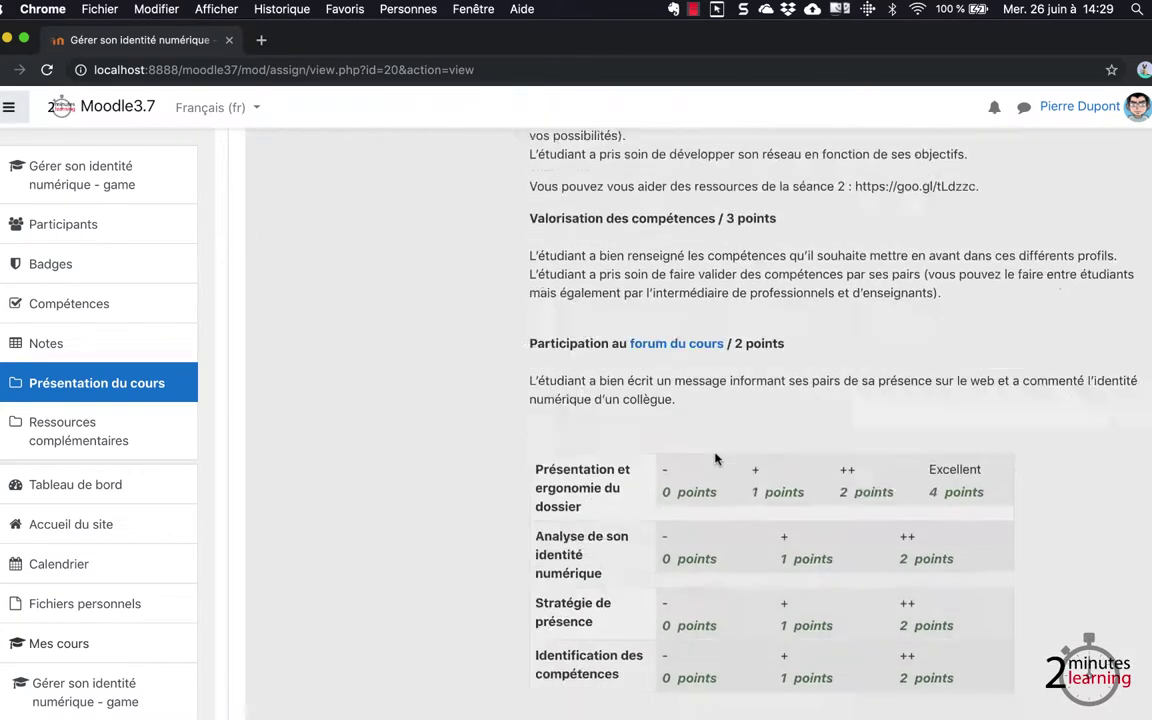
pyautogui.scroll(-5, 715, 459)
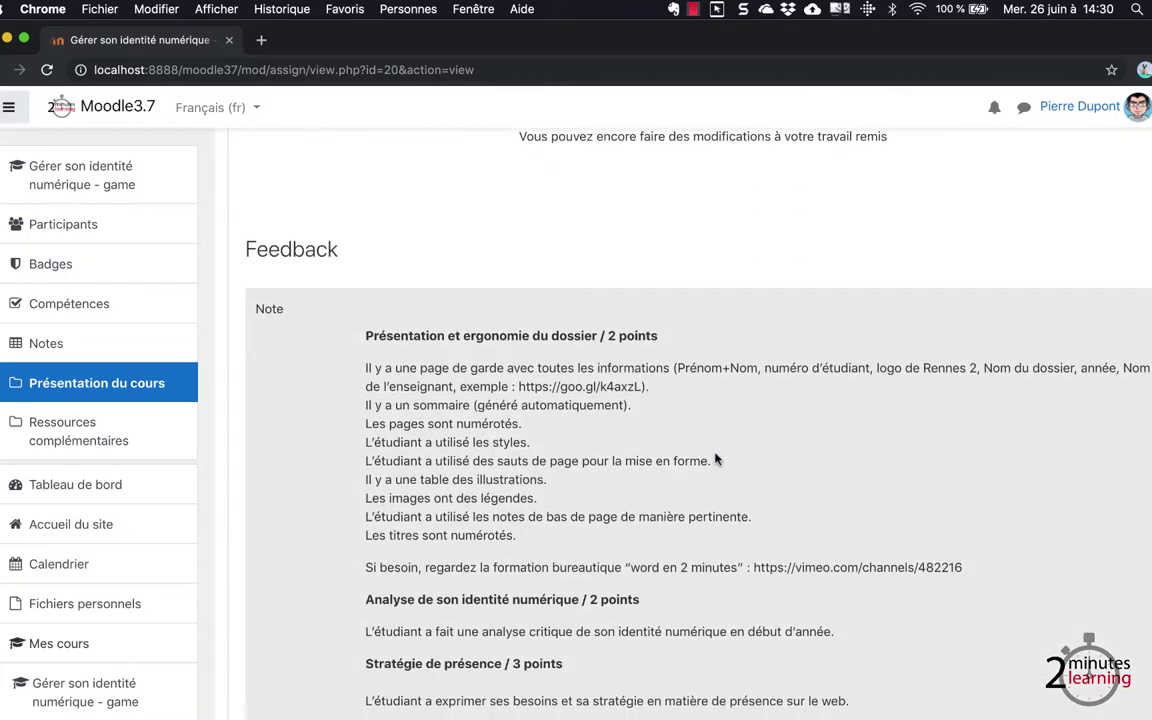
pyautogui.scroll(-17, 420, 290)
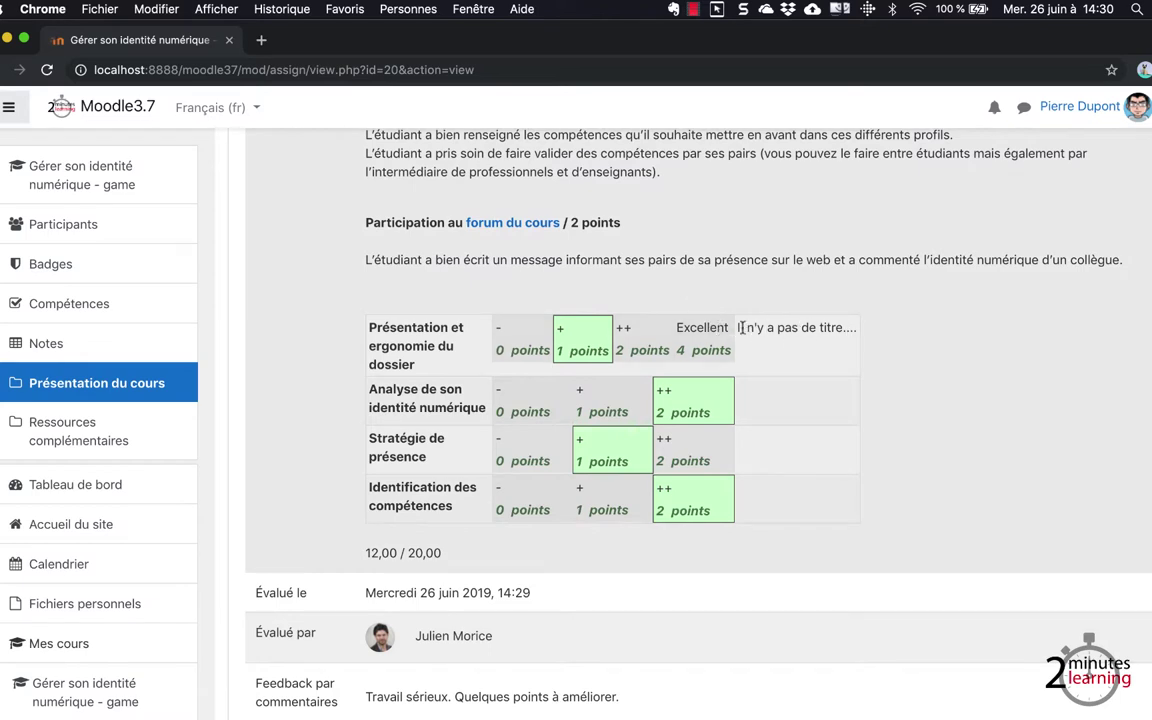
pyautogui.moveTo(738, 327); pyautogui.dragTo(856, 327)
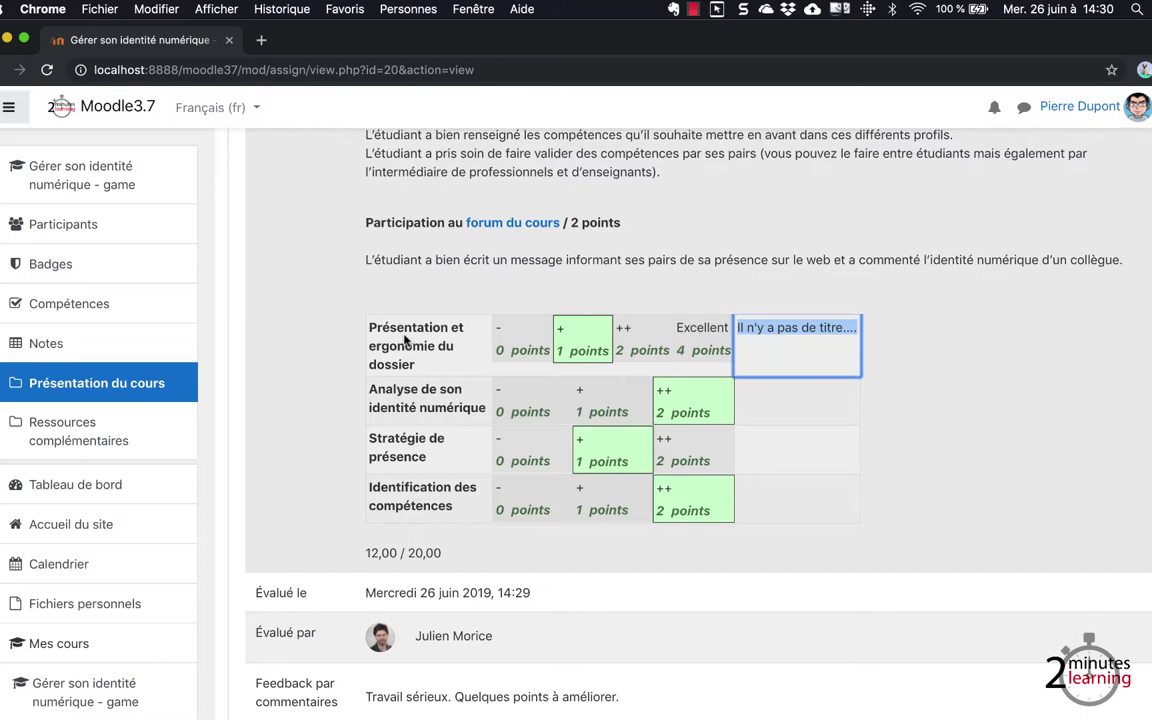
pyautogui.scroll(-5, 620, 438)
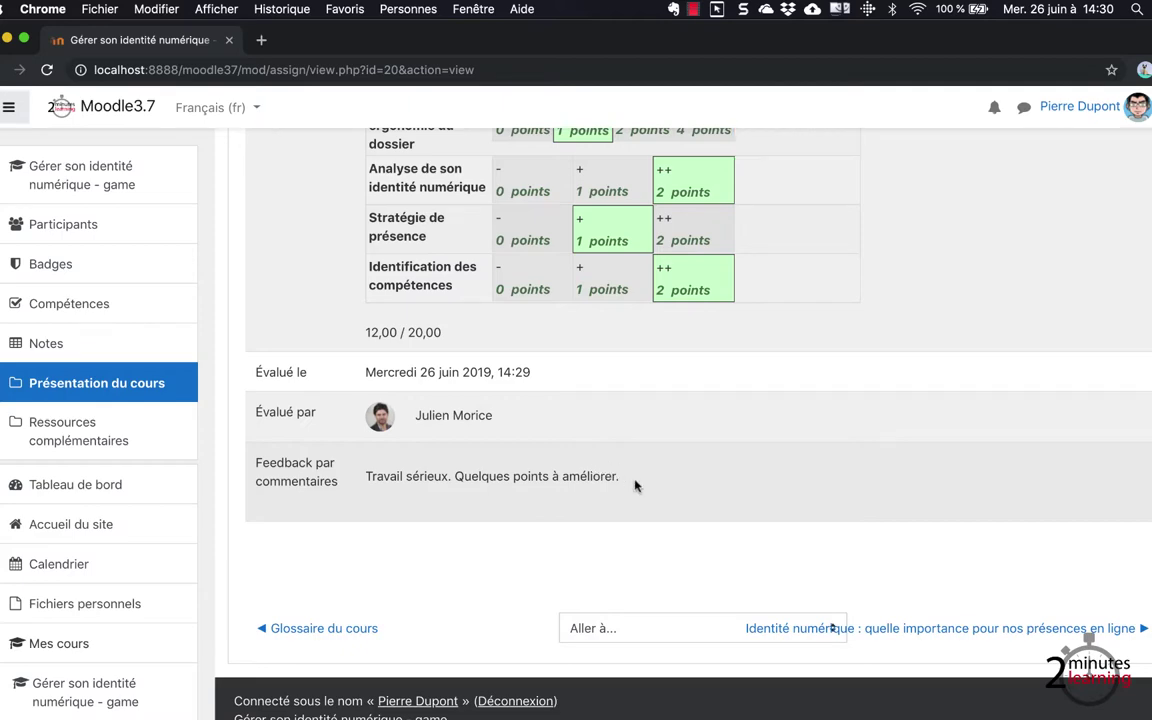
pyautogui.moveTo(635, 481)
pyautogui.mouseDown()
pyautogui.moveTo(527, 476)
pyautogui.moveTo(638, 478)
pyautogui.mouseUp()
pyautogui.scroll(1, 638, 478)
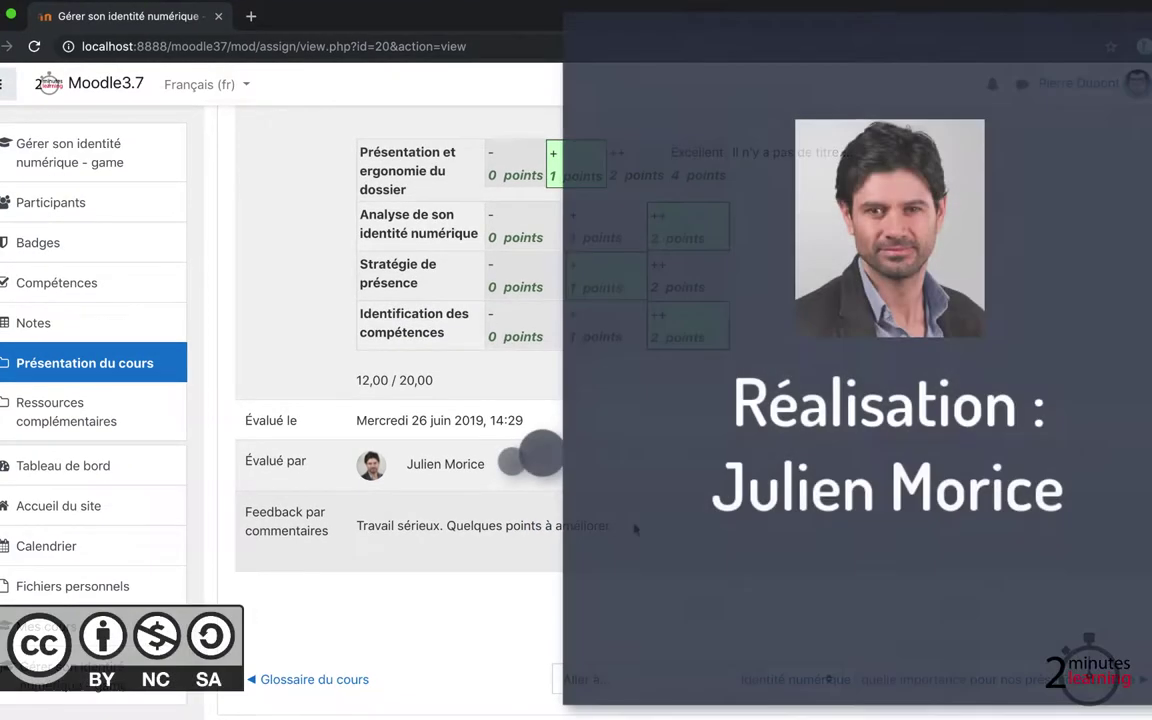